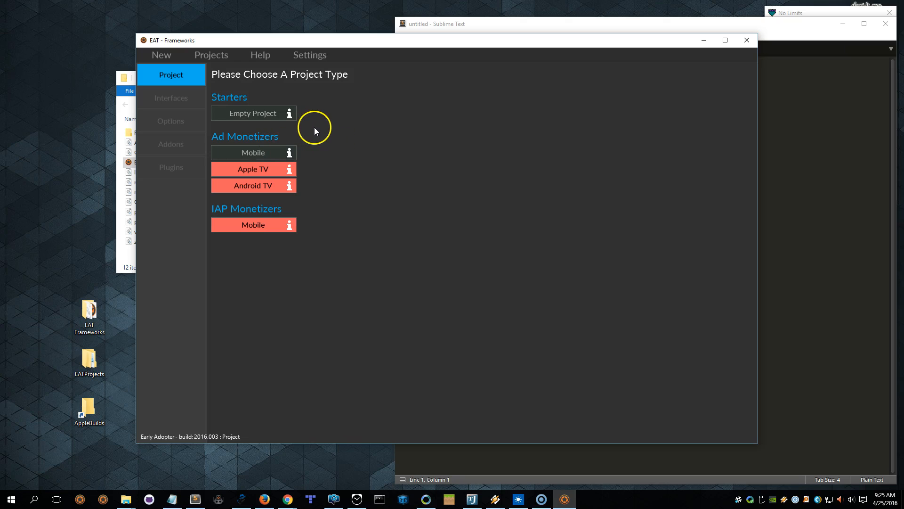
Step: Create an Empty Project starter and set its game name to ShowMe
click(255, 116)
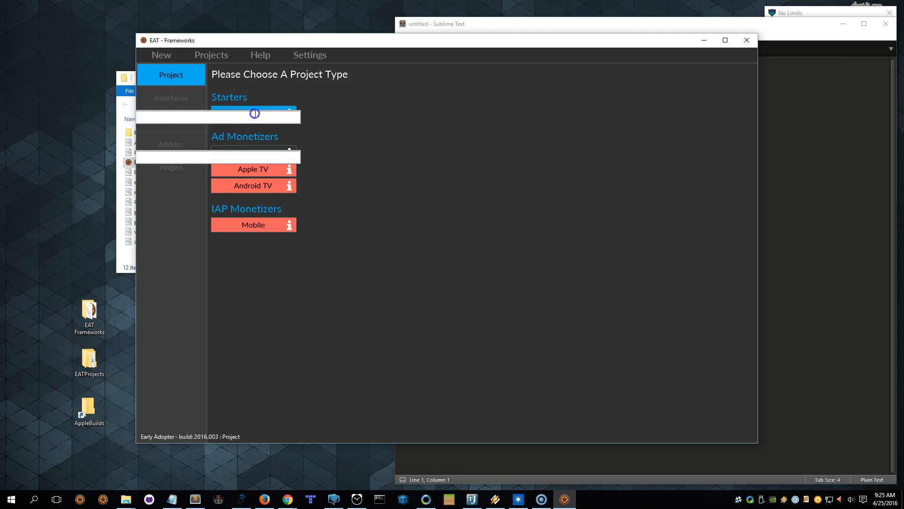
click(272, 118)
text(ShowMe)
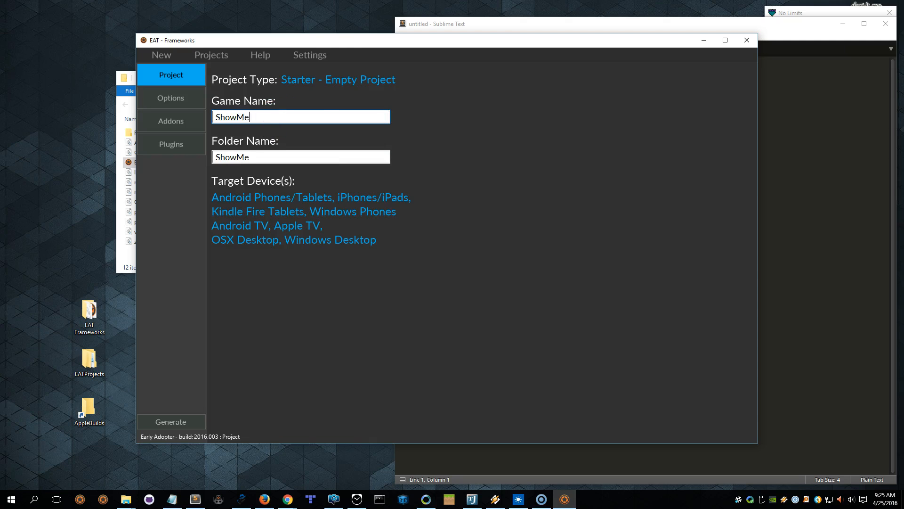
Step: Enable the AdMob, AppLovin, Stripe, Twitter and iCloud plugins and generate the project, opting out of further completion prompts
click(170, 146)
click(433, 287)
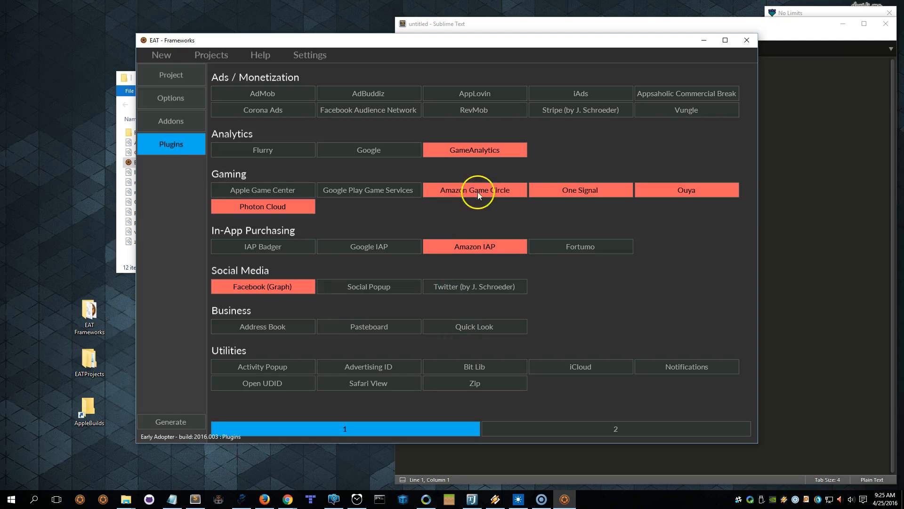
click(284, 97)
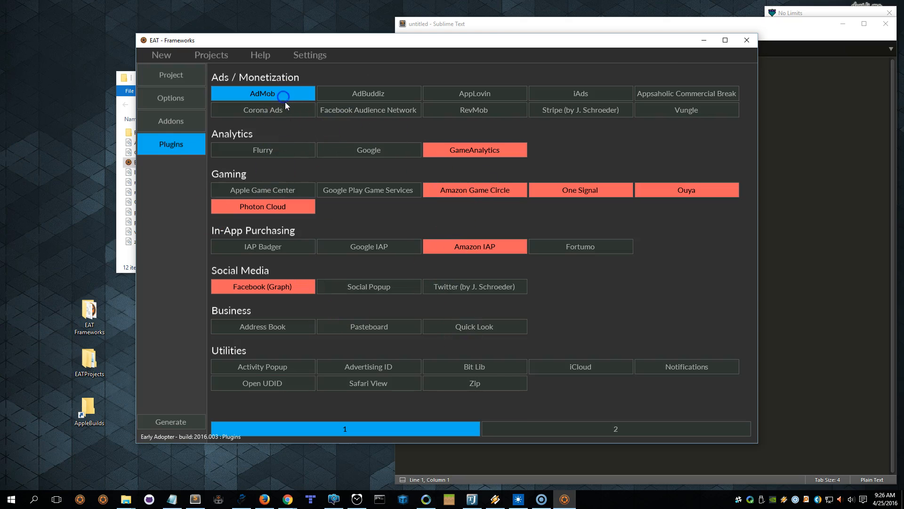
click(463, 95)
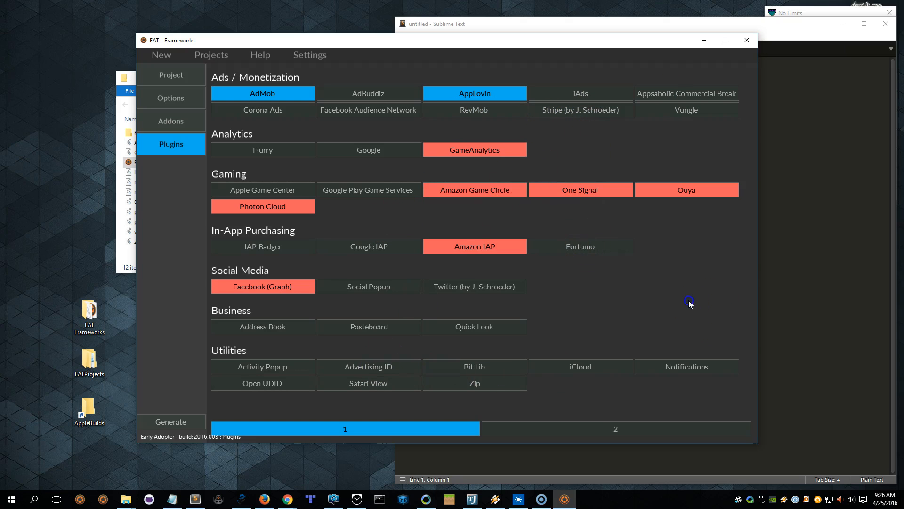
click(580, 113)
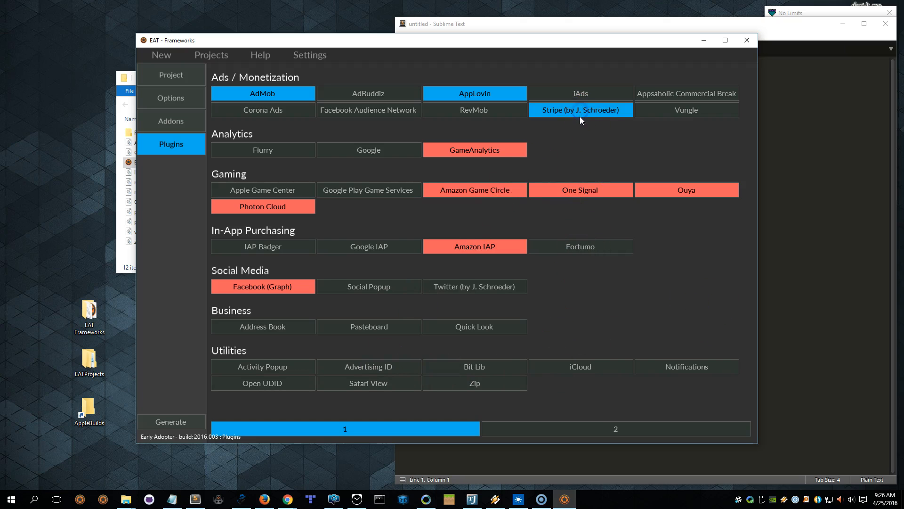
click(463, 287)
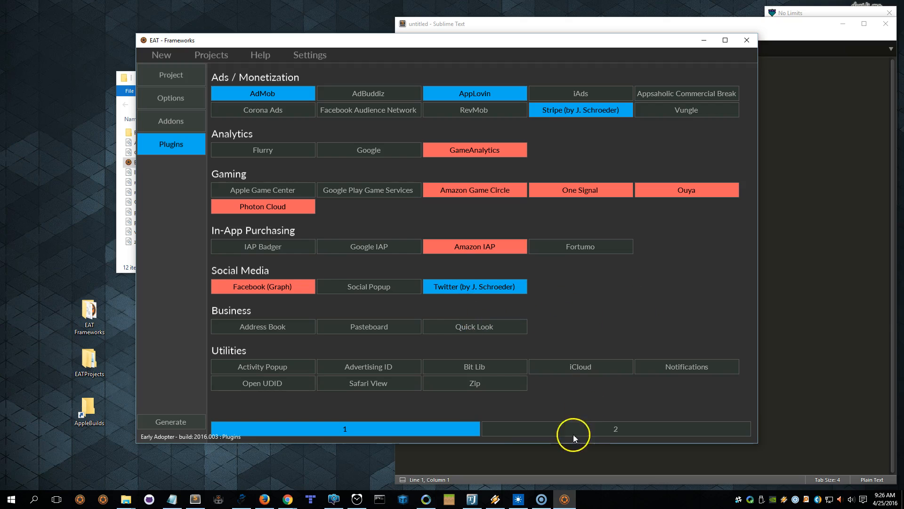
click(571, 365)
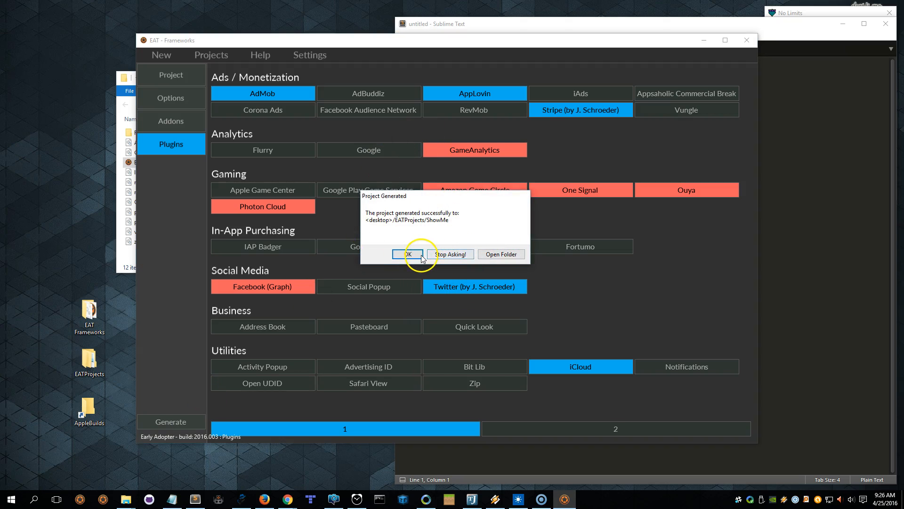
click(453, 255)
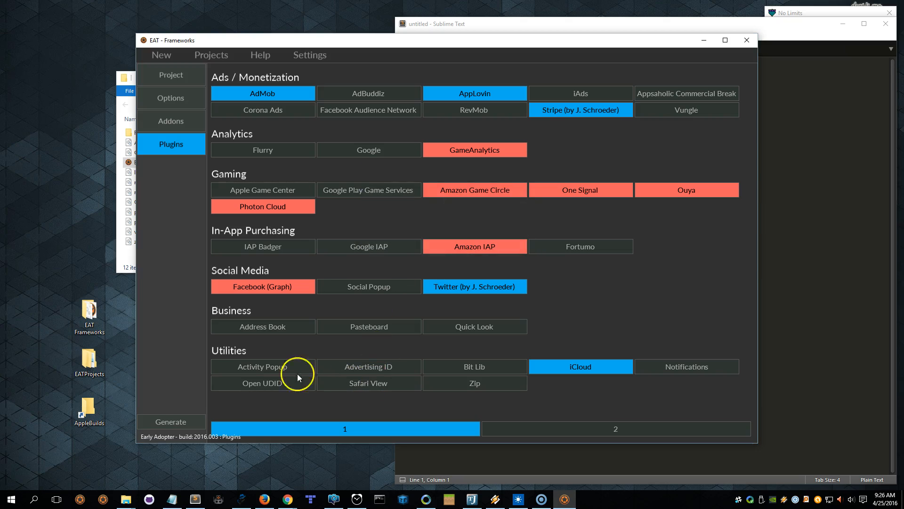
Step: Open the generated ShowMe project folder inside the desktop's EATProjects folder and check its files
click(94, 360)
double_click(94, 360)
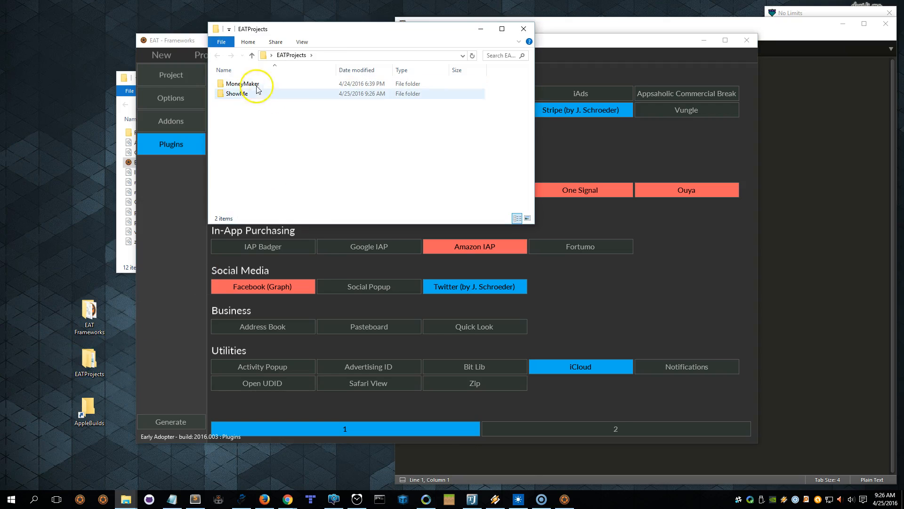
drag(360, 48, 422, 49)
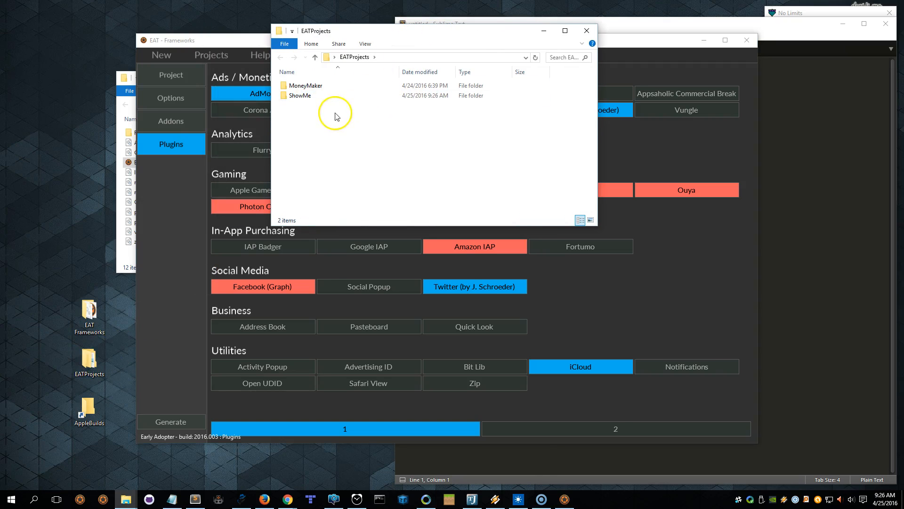
click(301, 97)
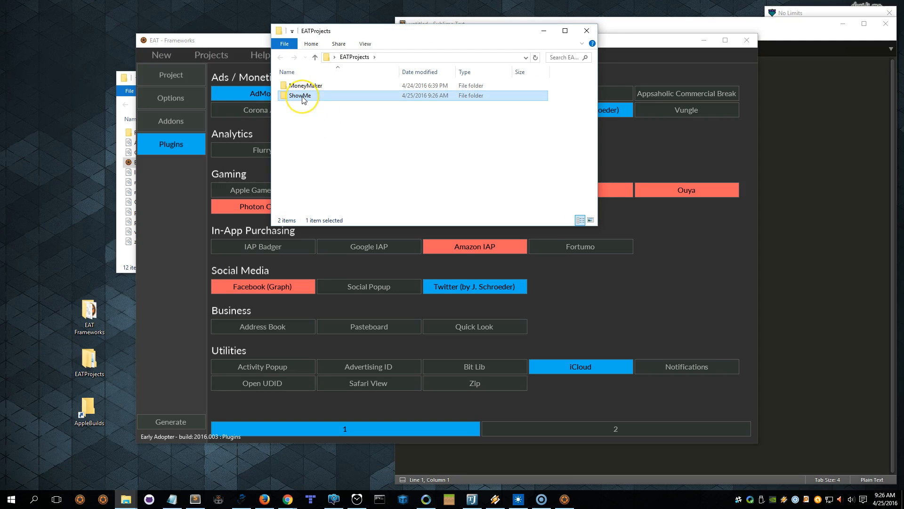
double_click(303, 99)
drag(342, 164, 295, 74)
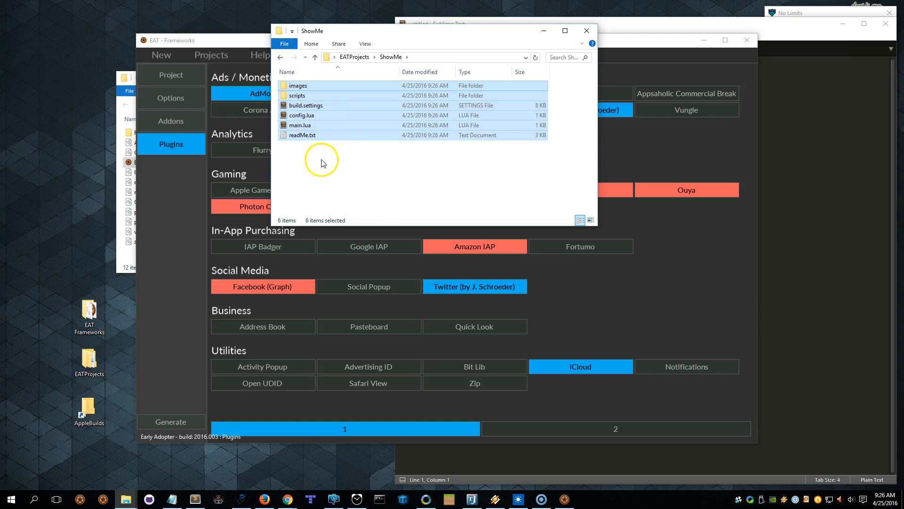
click(305, 175)
Step: Open the ShowMe project's build.settings file in Sublime Text and maximize the editor
drag(387, 41, 200, 40)
click(119, 108)
drag(118, 107, 802, 161)
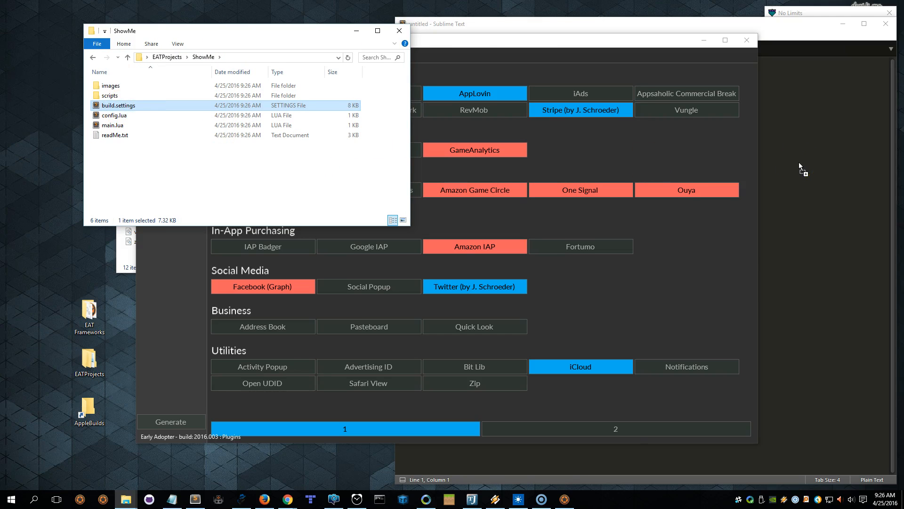
double_click(803, 28)
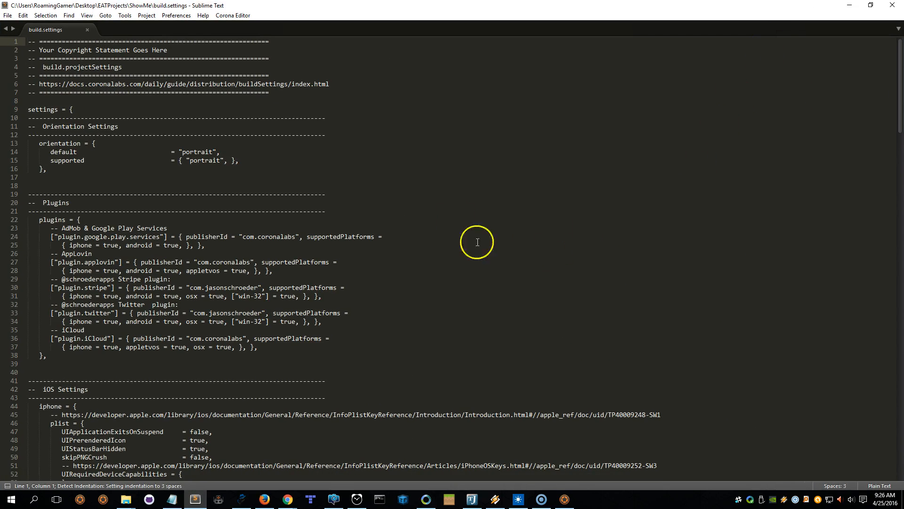
Step: Examine the plugin, iOS, iCloud and Android settings in build.settings, including minSdkVersion, and minimize the editor
scroll(282, 196, down, 1)
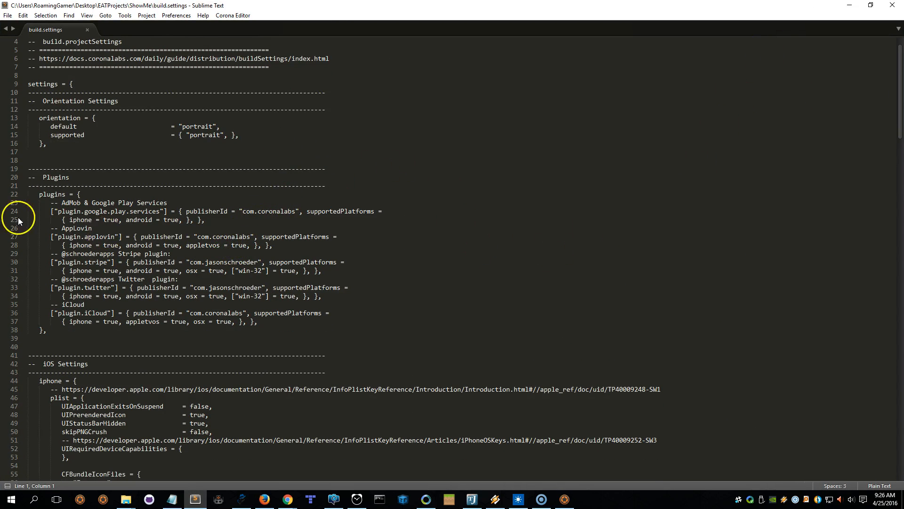
drag(51, 211, 76, 219)
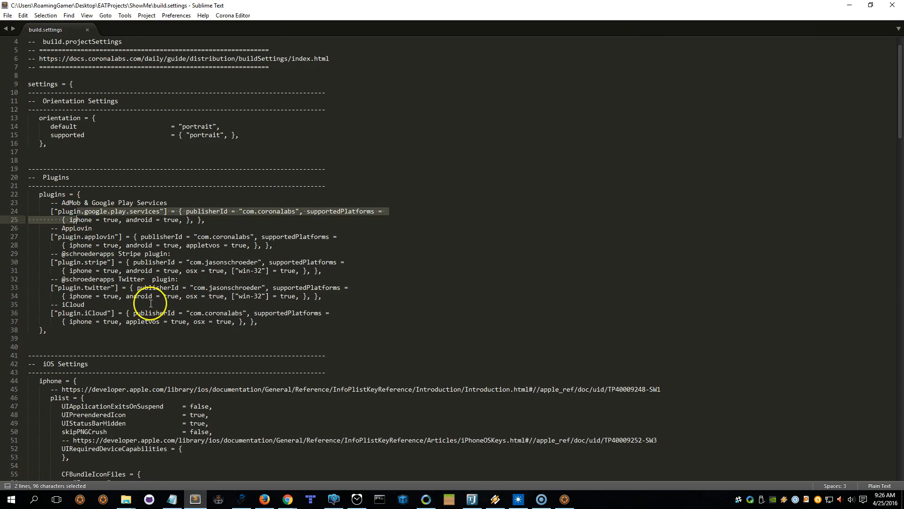
scroll(151, 314, down, 4)
scroll(150, 314, down, 4)
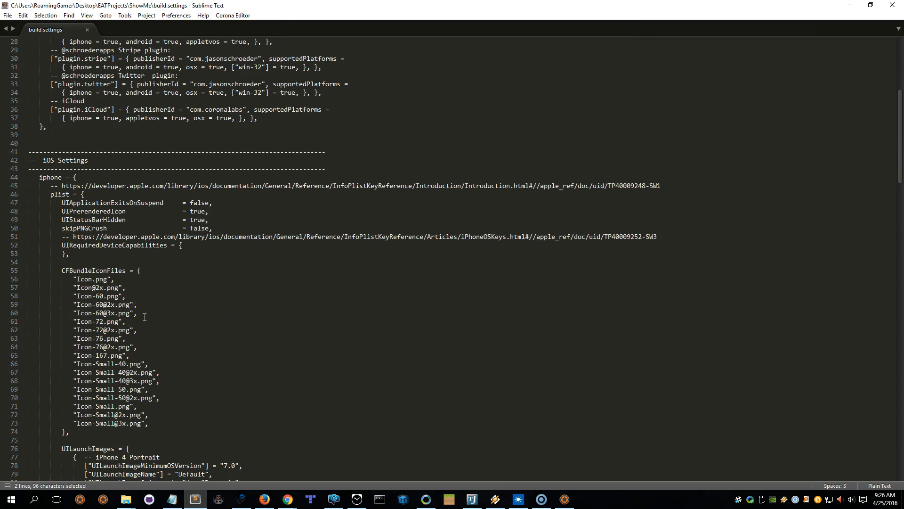
scroll(145, 320, down, 5)
scroll(144, 320, down, 20)
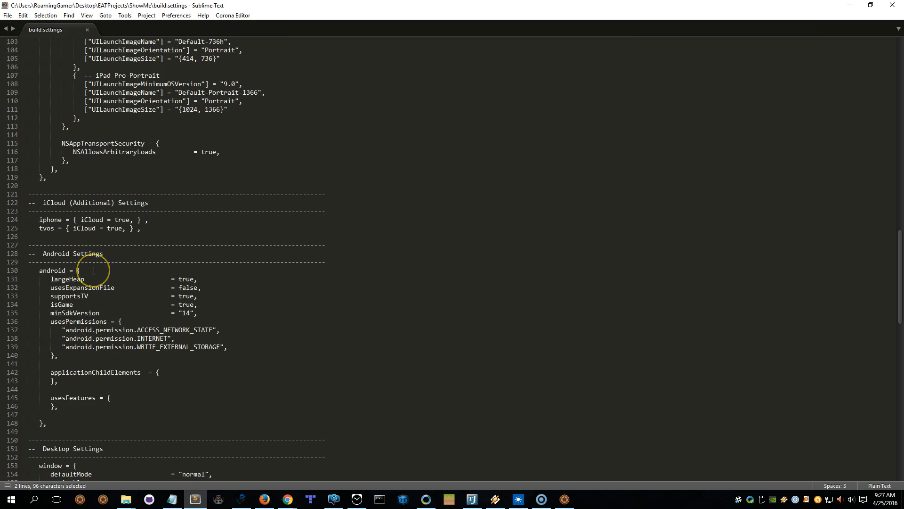
scroll(93, 270, down, 3)
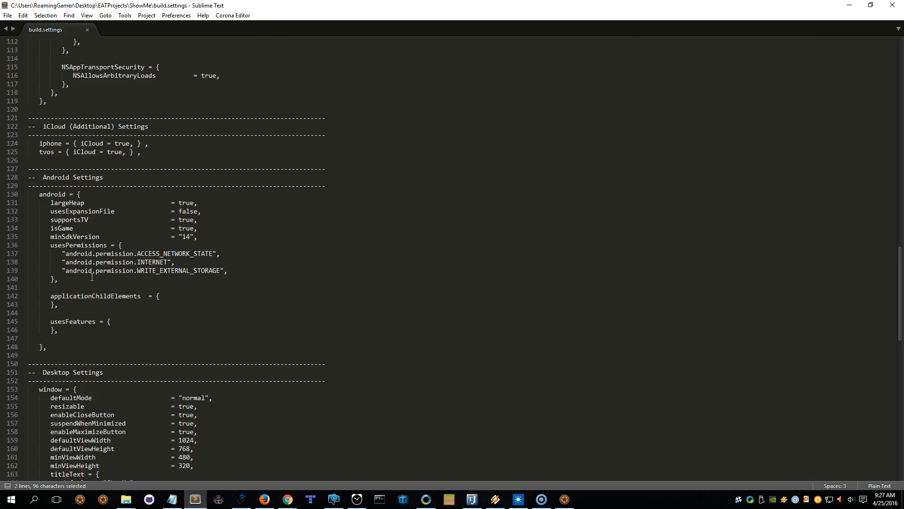
double_click(133, 237)
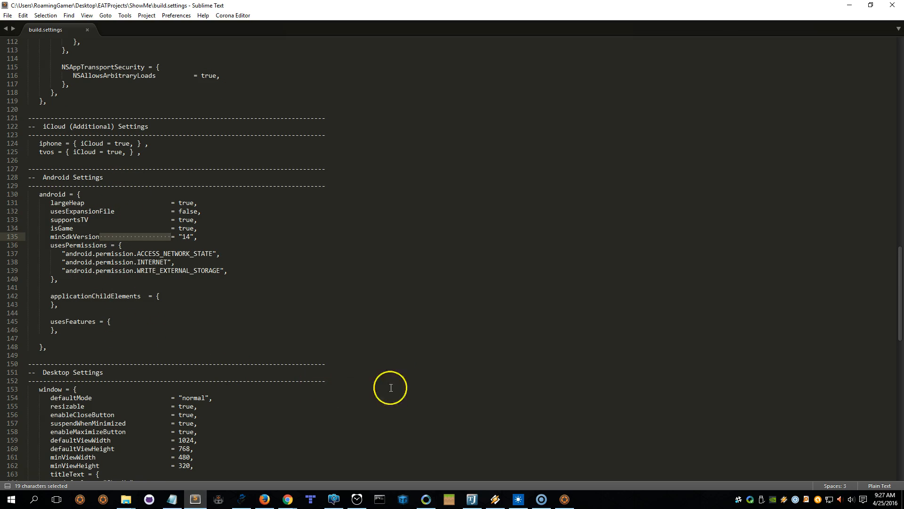
click(852, 8)
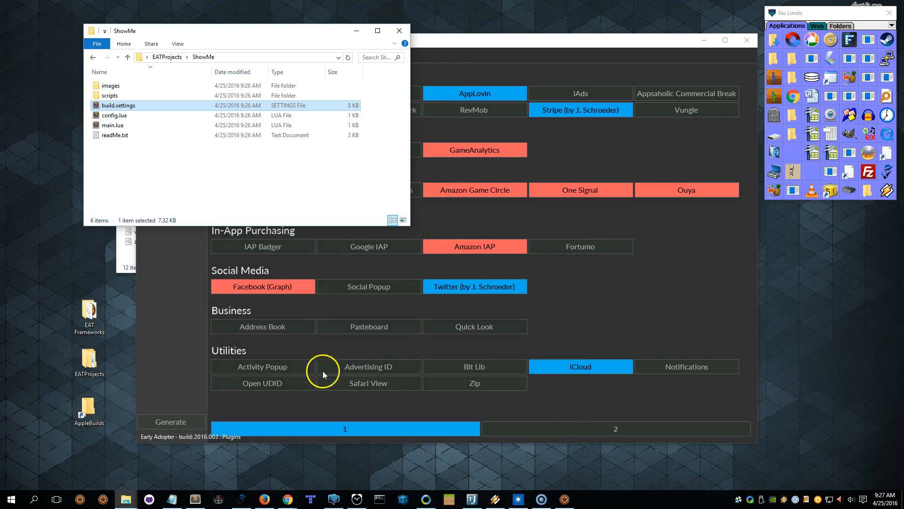
Step: Switch back to EAT Frameworks and bring up the project types available for a new project
click(459, 39)
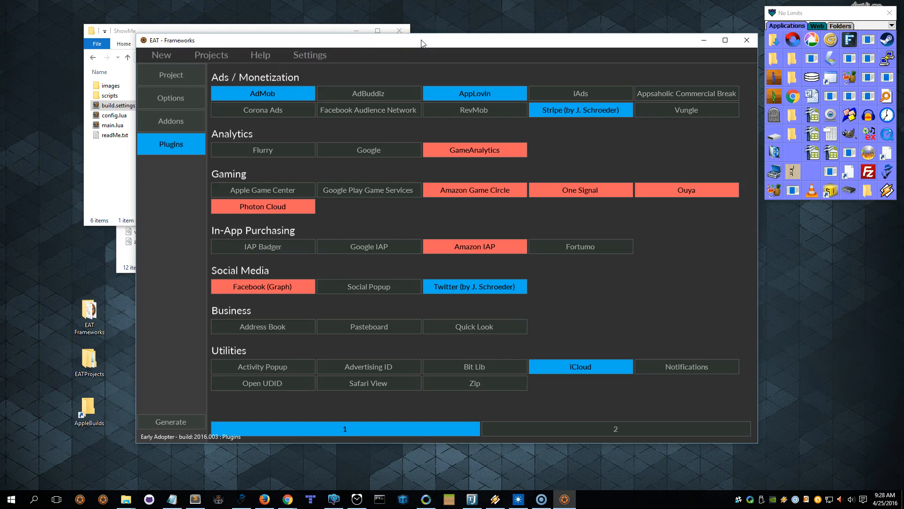
click(162, 56)
click(313, 121)
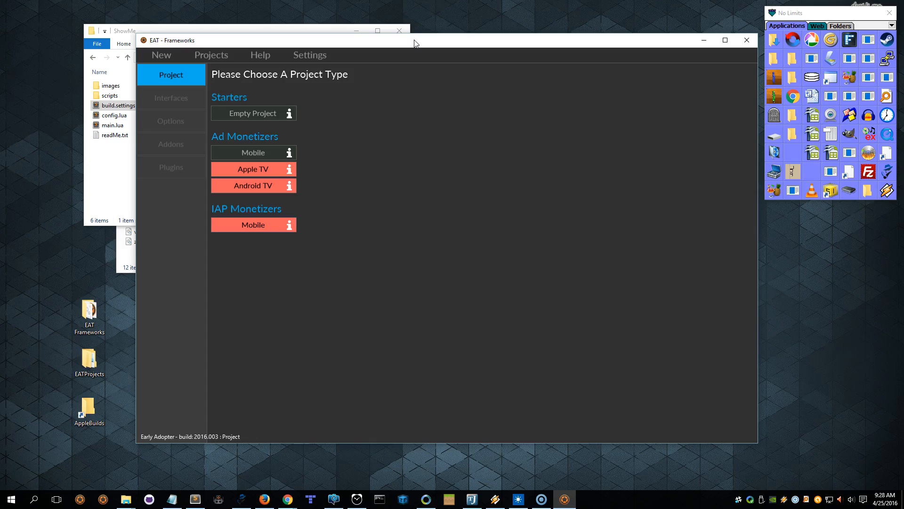
click(425, 111)
Step: Load the saved MoneyMaker project
click(211, 57)
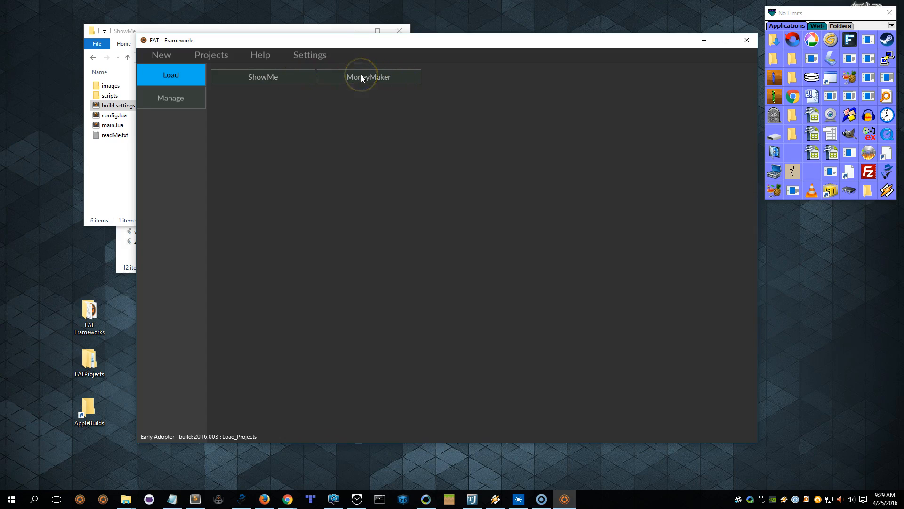
click(388, 77)
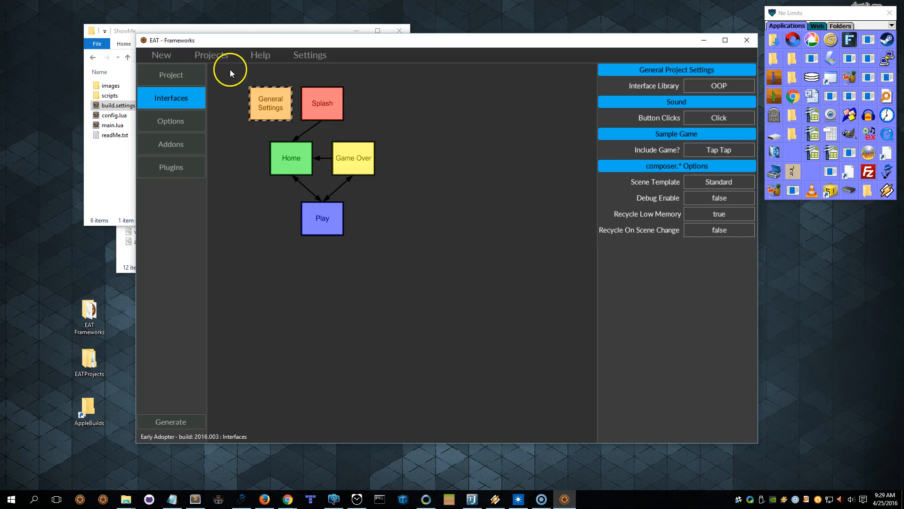
Step: Export the MoneyMaker project from project management and show its export folder beside the project list
click(218, 55)
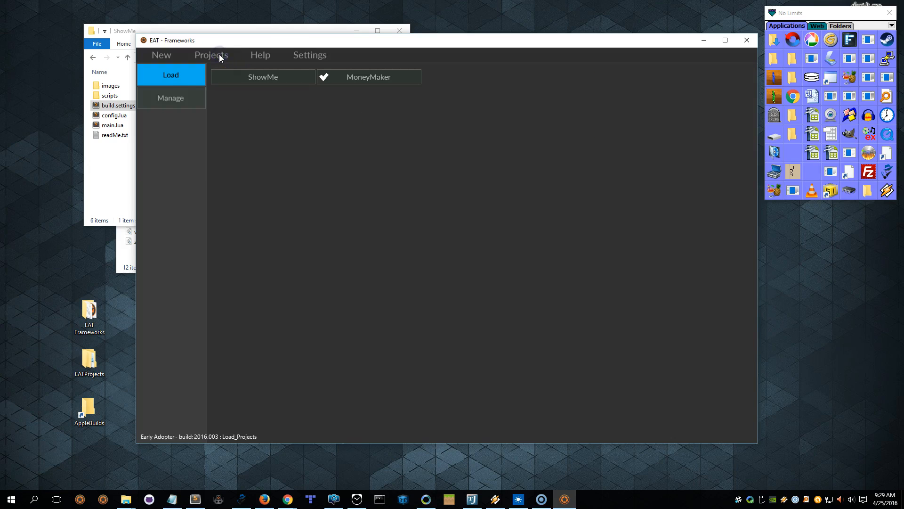
click(181, 97)
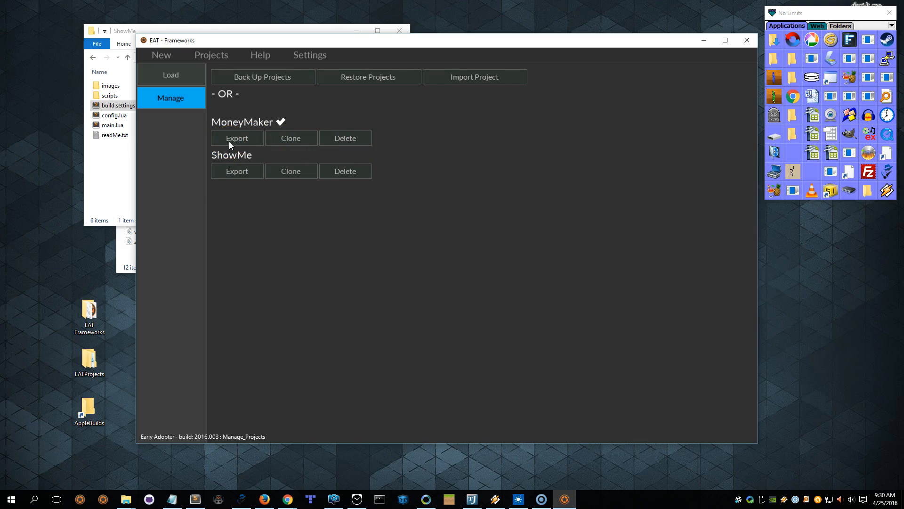
click(250, 139)
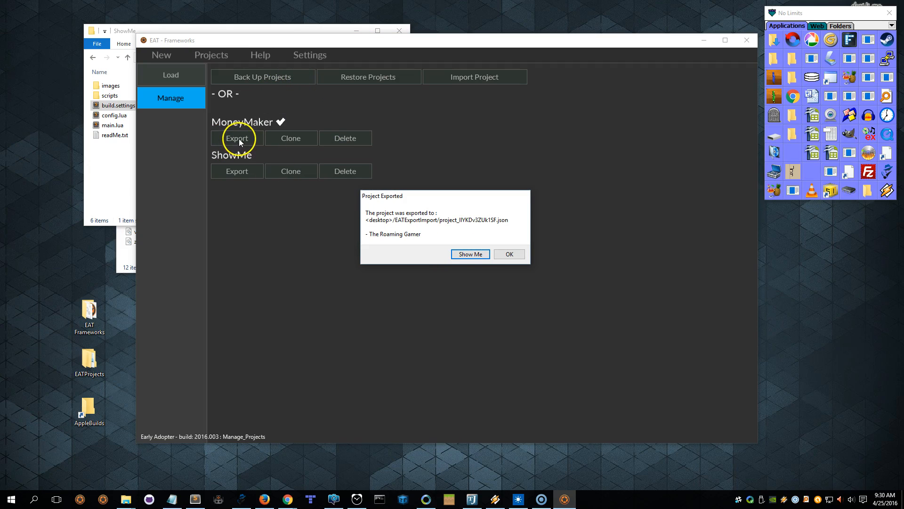
click(470, 254)
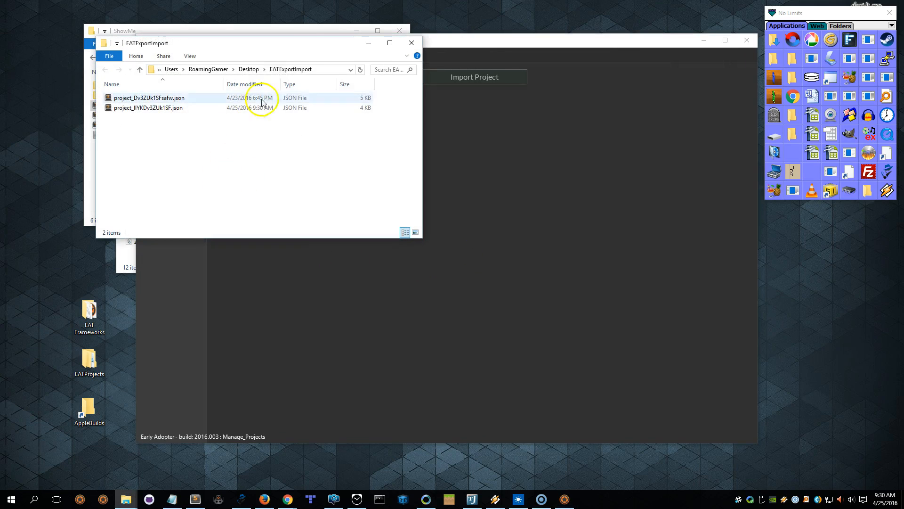
drag(291, 43, 700, 258)
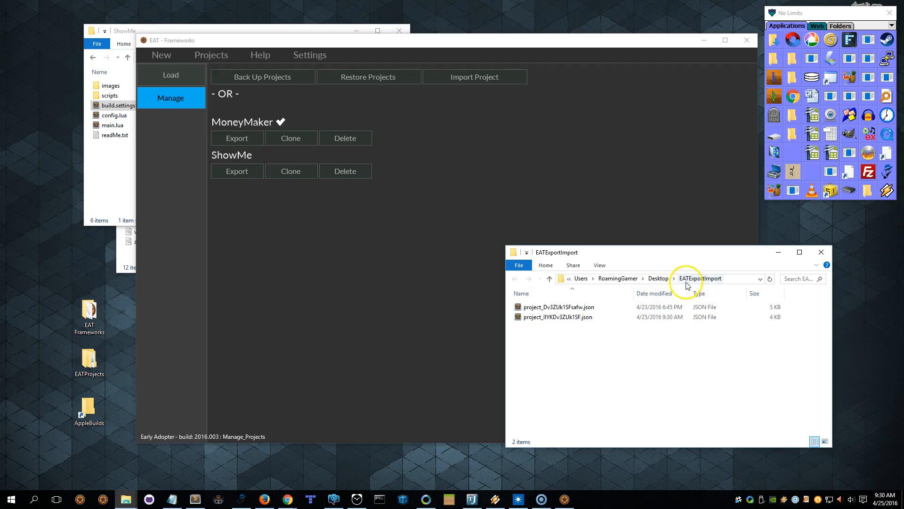
Step: Delete both exported project JSON files from the EATExportImport folder
drag(579, 338, 528, 286)
key(Delete)
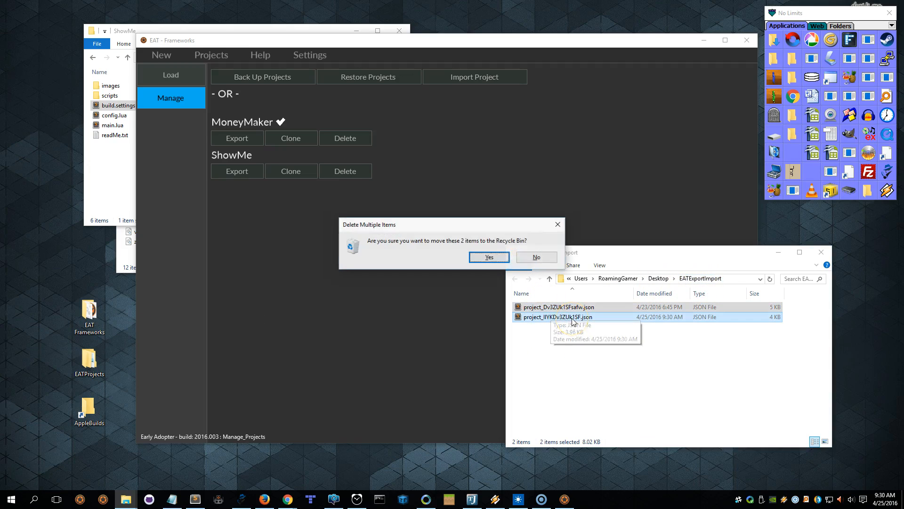
click(487, 256)
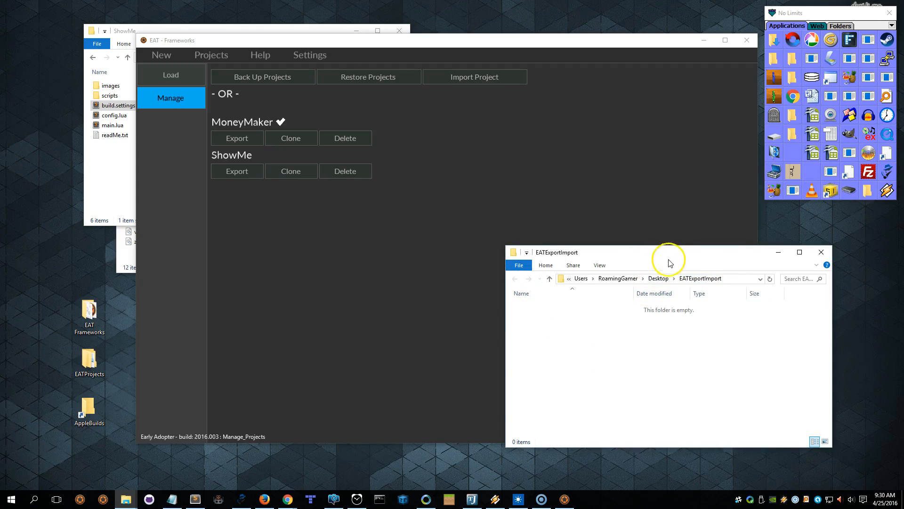
Step: Move the export folder window aside, re-export the MoneyMaker project and choose to show the exported file
drag(670, 263, 236, 262)
click(250, 137)
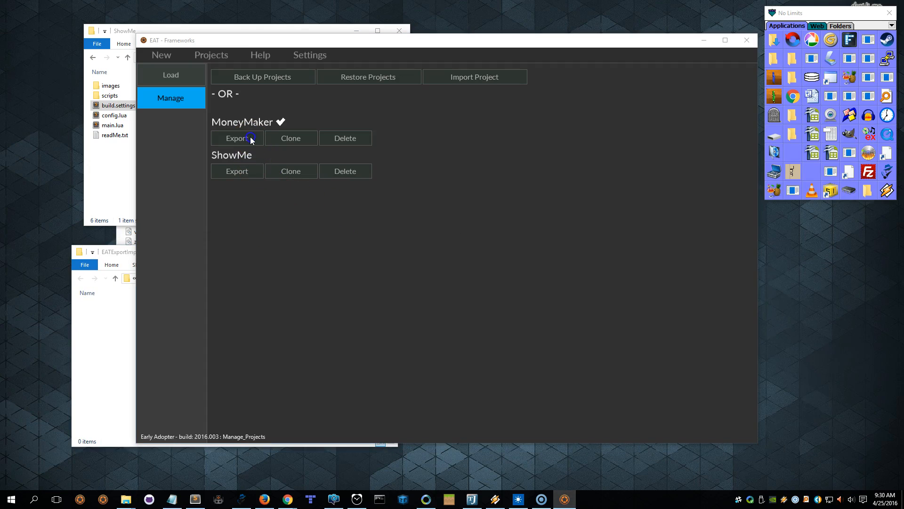
click(460, 255)
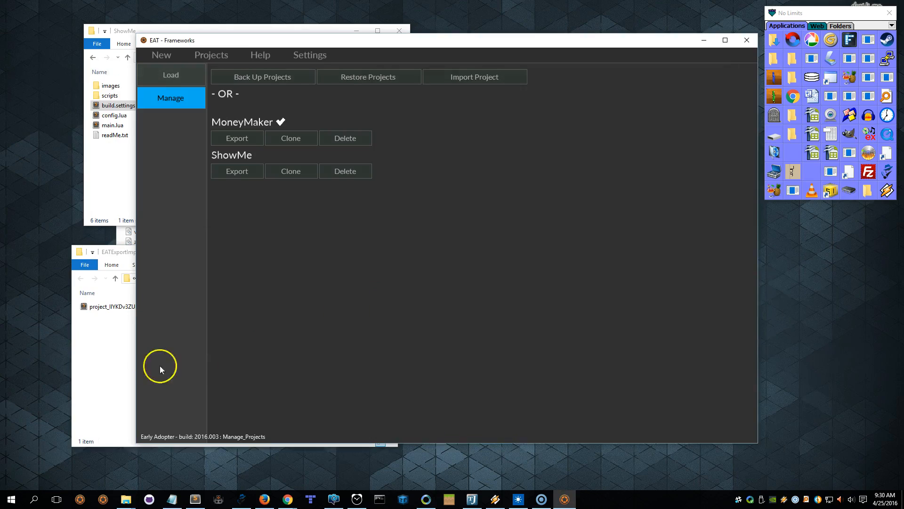
Step: Bring the EATExportImport folder window forward and select the exported project JSON file, leaving its name unedited
click(127, 251)
click(386, 253)
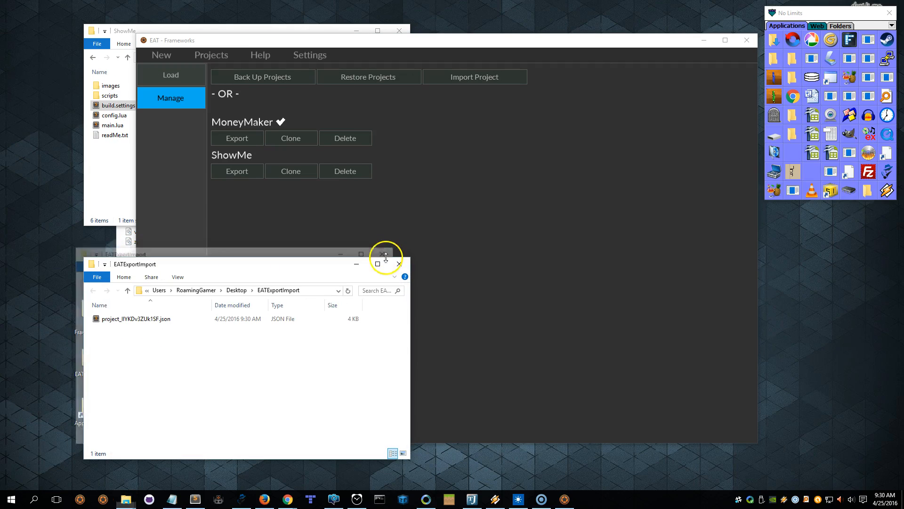
click(150, 319)
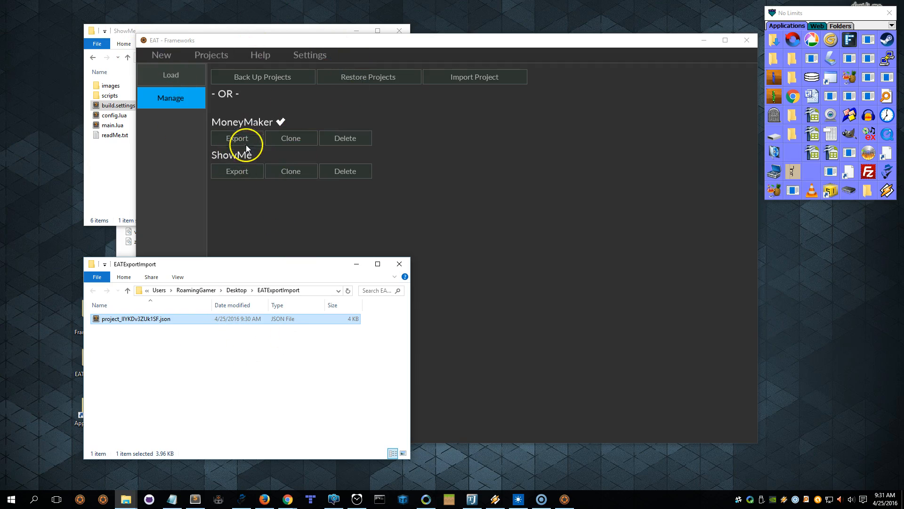
click(153, 320)
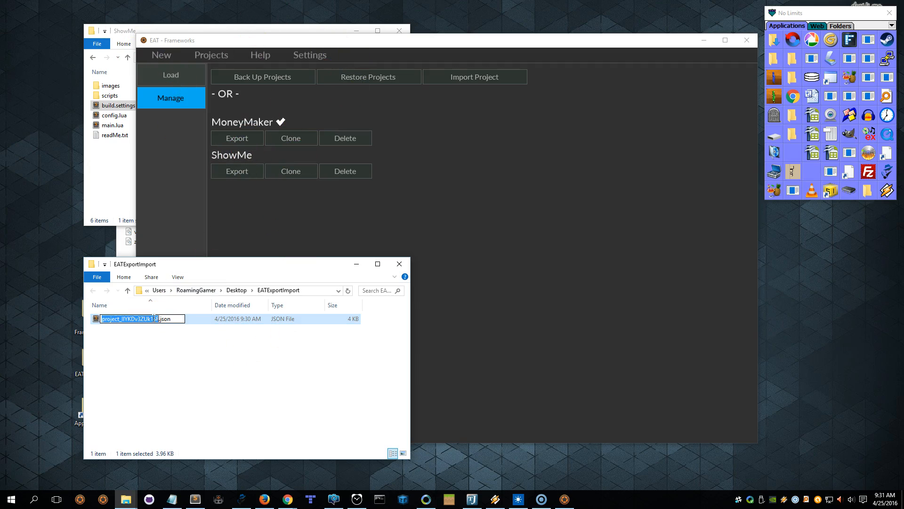
click(159, 351)
click(161, 352)
Step: Minimize the EATExportImport folder window and return to project management
click(368, 156)
click(478, 111)
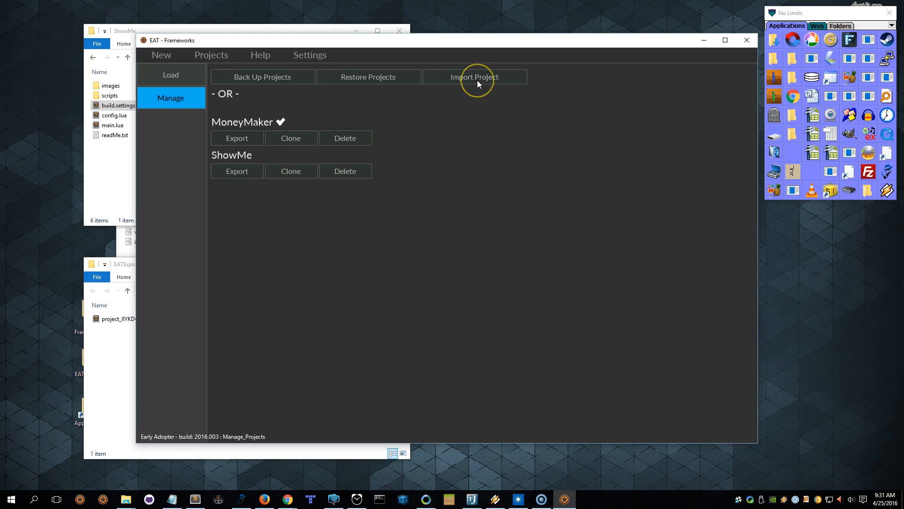
click(117, 359)
click(127, 321)
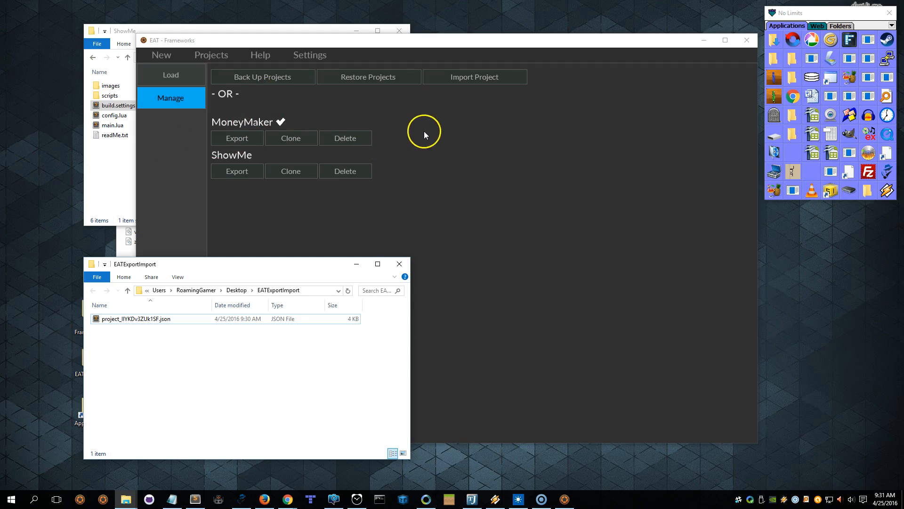
click(357, 263)
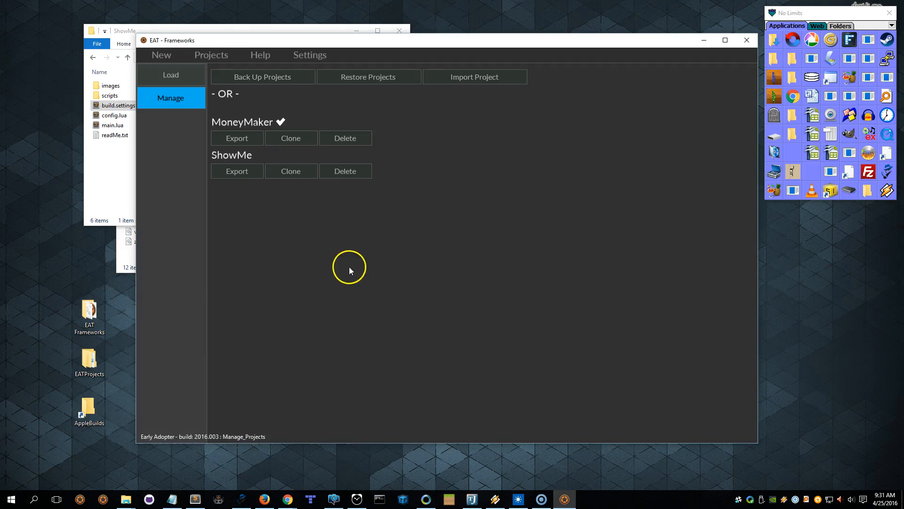
Step: Permanently delete the ShowMe project and load the MoneyMaker project
click(296, 138)
click(348, 171)
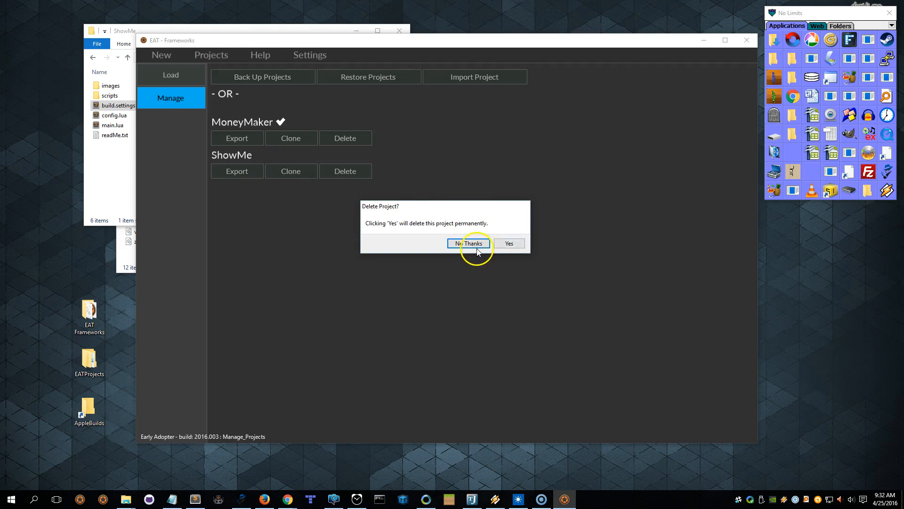
click(510, 243)
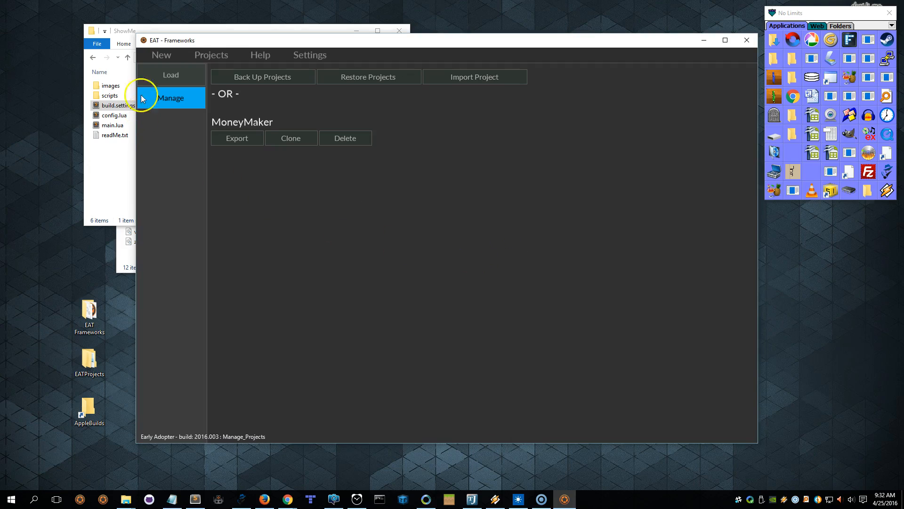
click(171, 76)
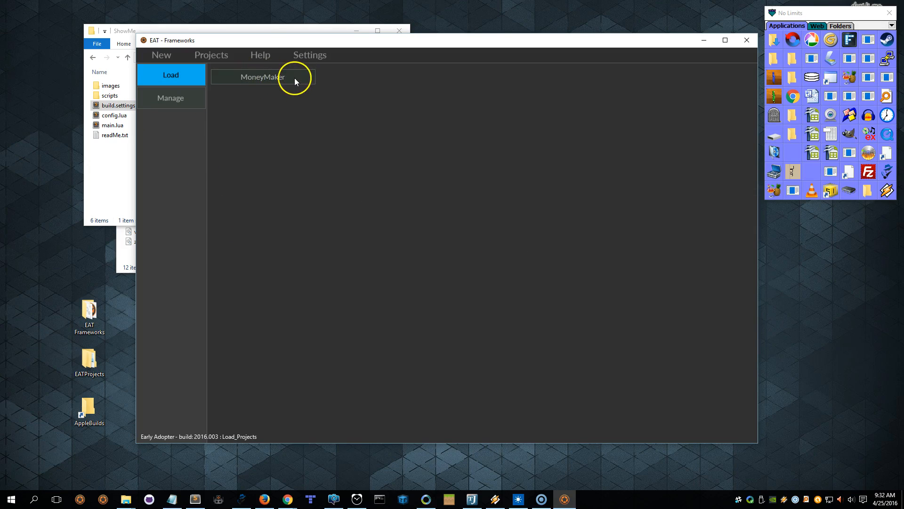
click(294, 78)
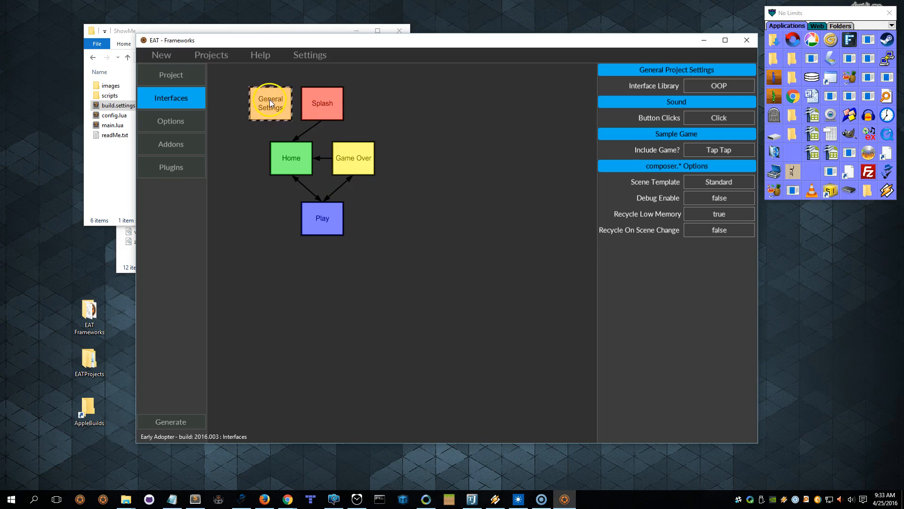
Step: Set the interface library to widget.*, read its help information, and set the theme to iOS 7
click(719, 86)
click(739, 83)
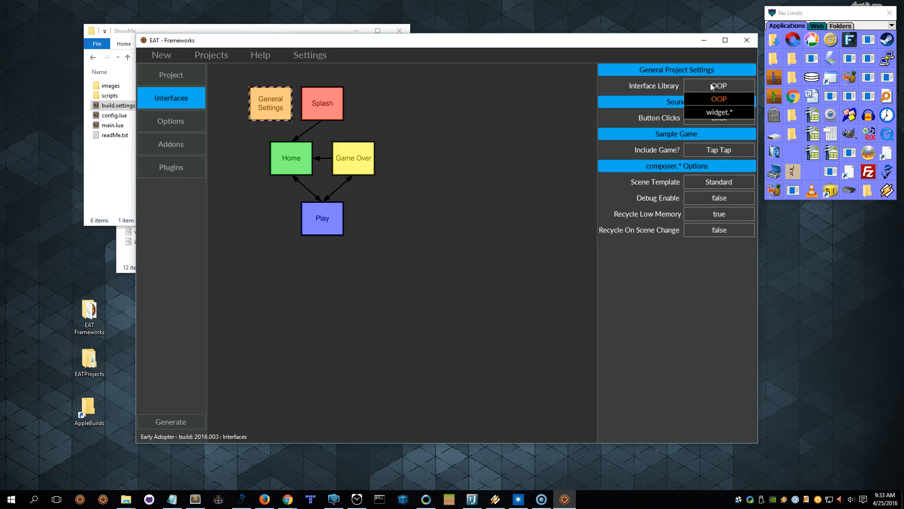
click(718, 113)
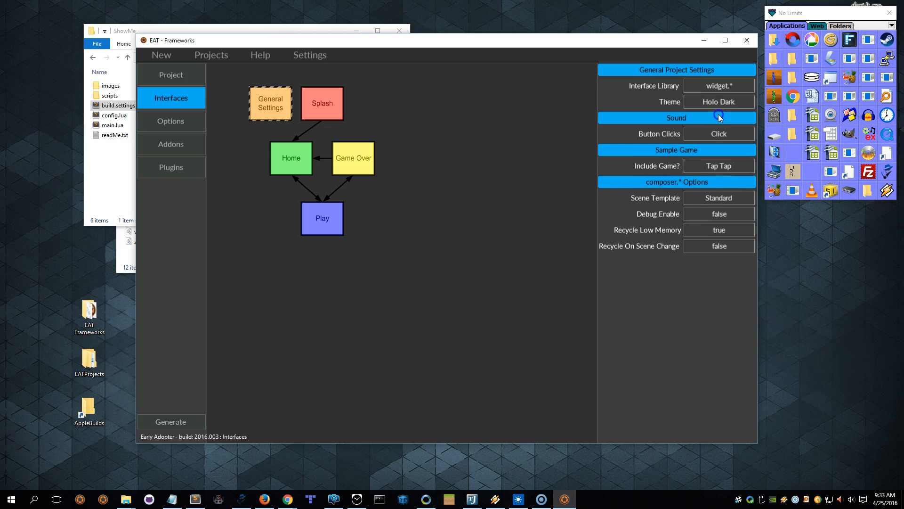
click(664, 85)
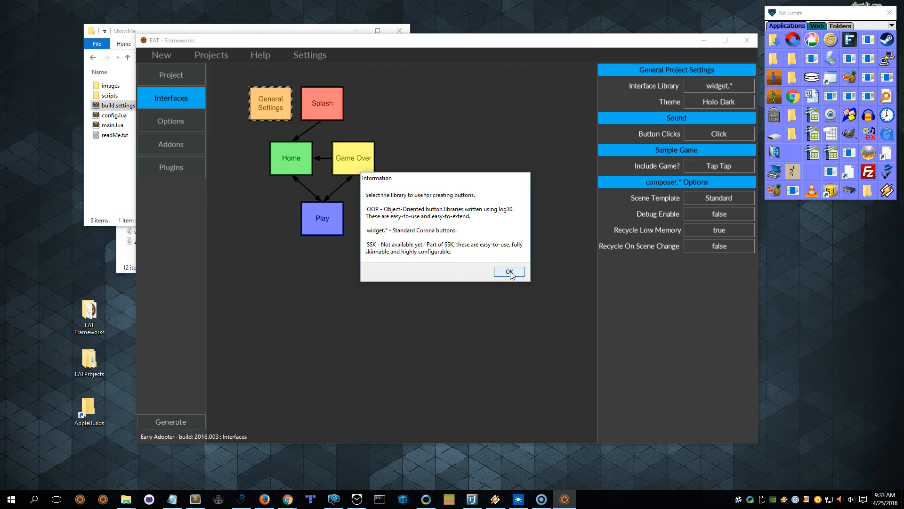
click(510, 272)
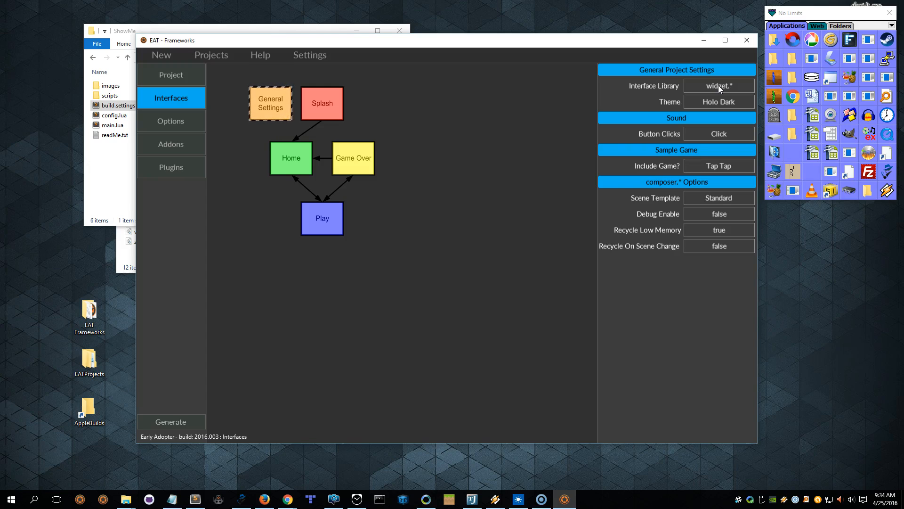
click(728, 103)
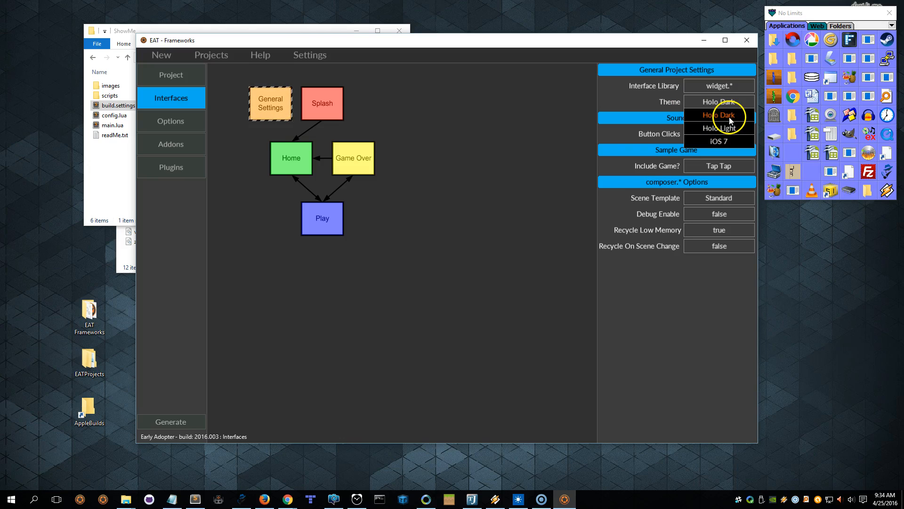
click(727, 142)
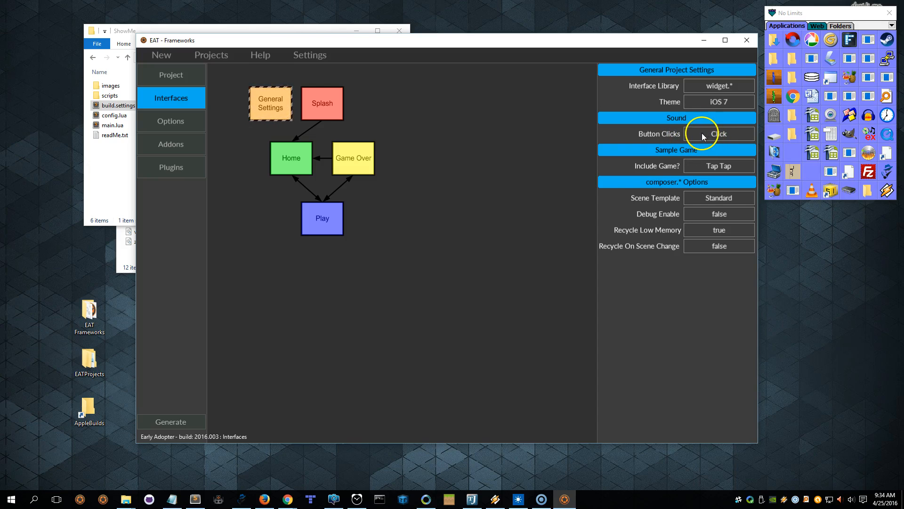
Step: Check the button click sound options and set the included sample game to No Thanks
click(719, 136)
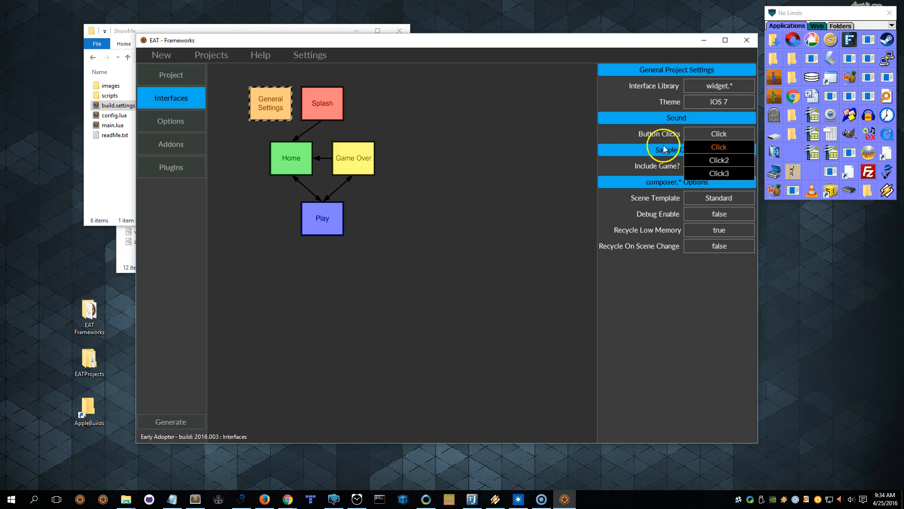
click(643, 122)
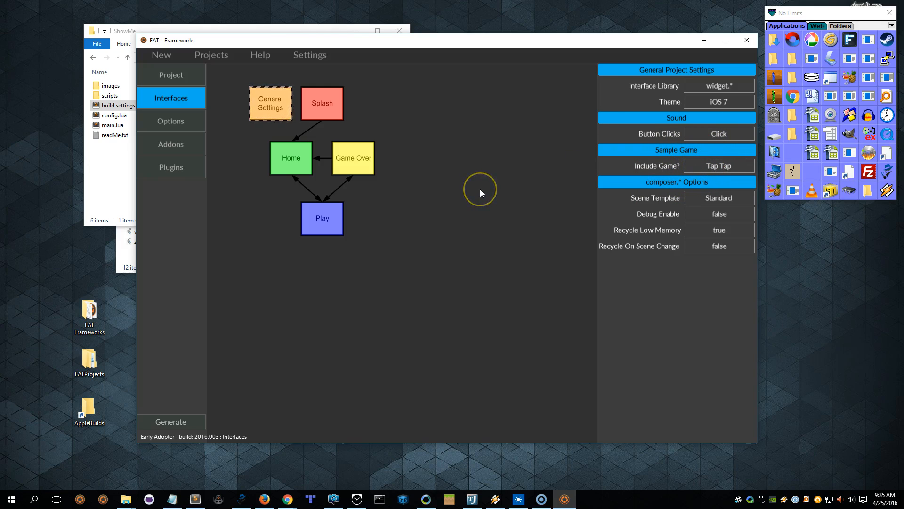
click(692, 167)
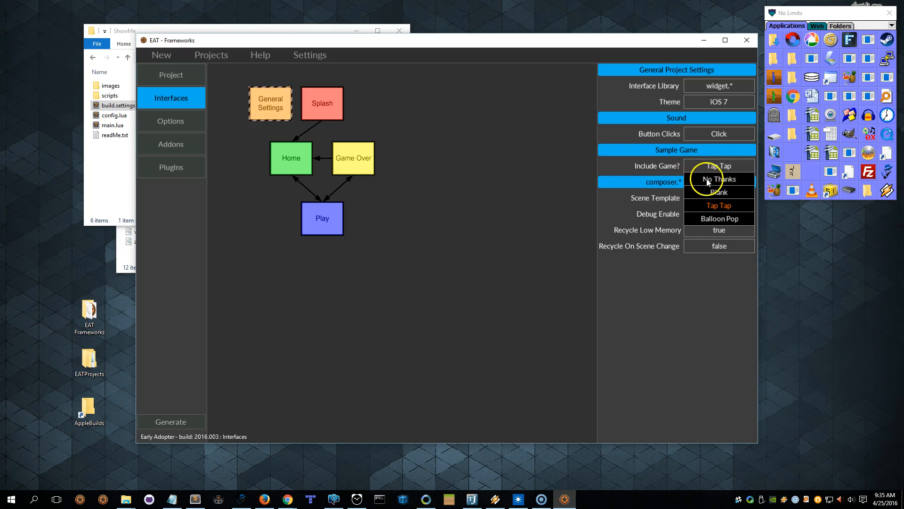
click(707, 180)
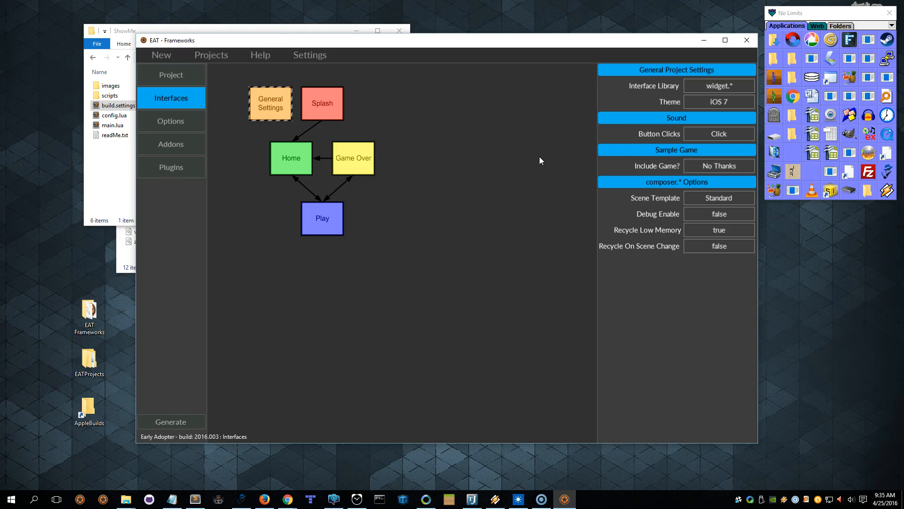
Step: Set the included sample game to Balloon Pop in the general project settings
click(743, 174)
click(731, 169)
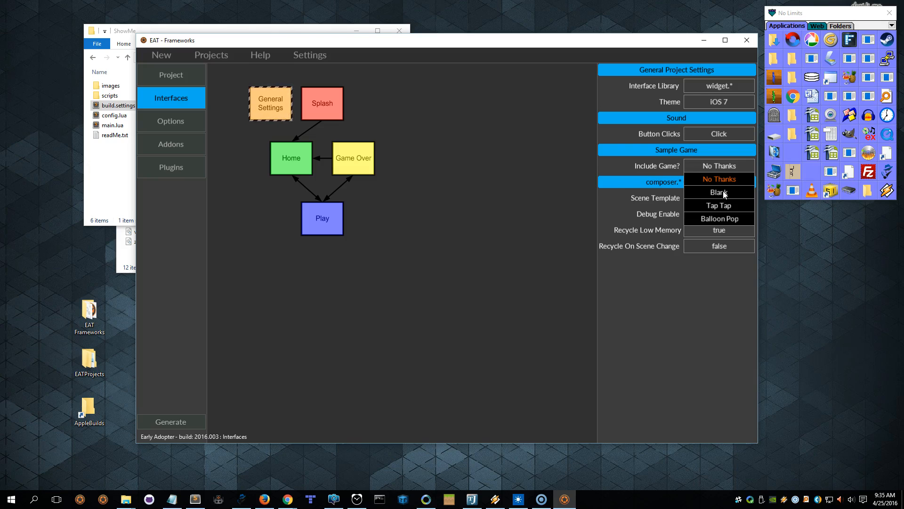
click(685, 257)
click(719, 165)
click(724, 219)
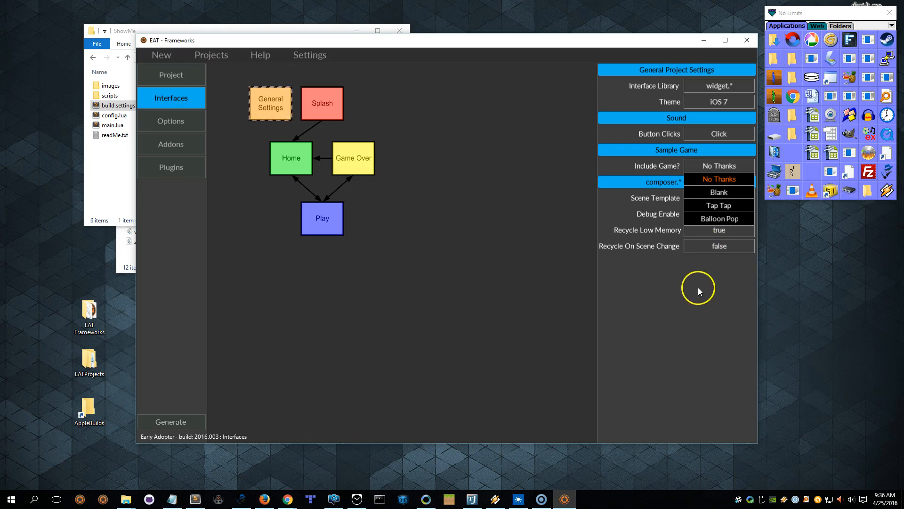
click(723, 221)
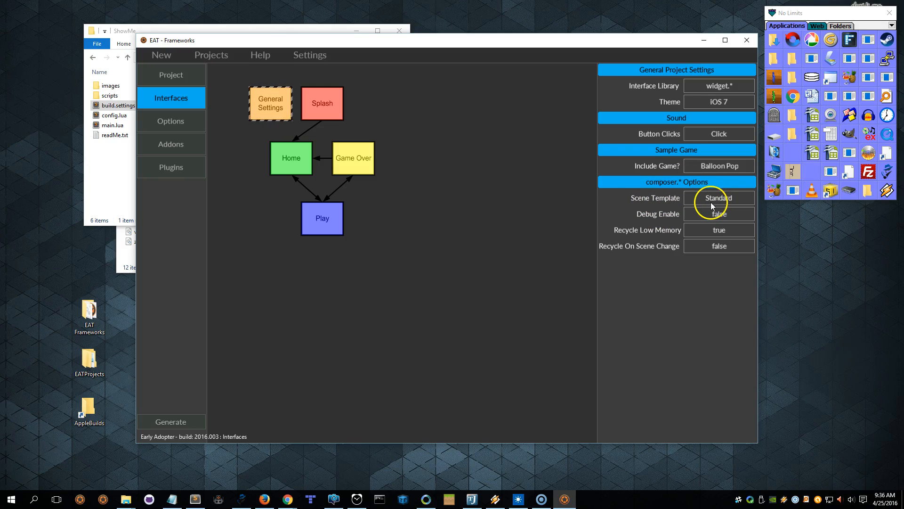
Step: Read the help information for Scene Template, Recycle On Scene Change and Include Game
click(654, 202)
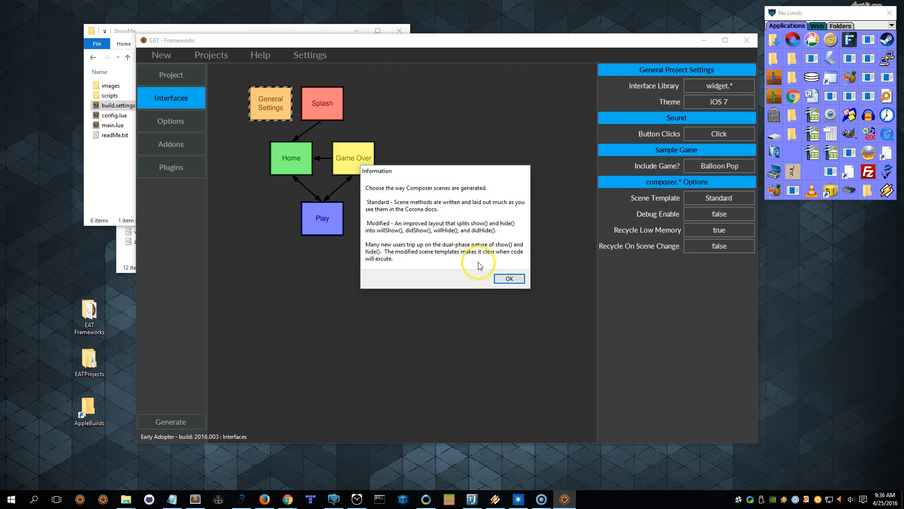
click(510, 278)
click(649, 247)
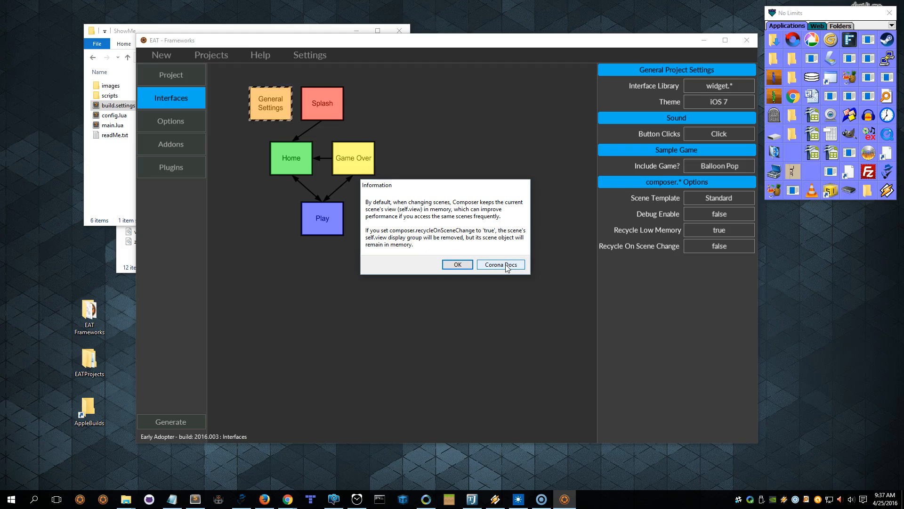
click(459, 264)
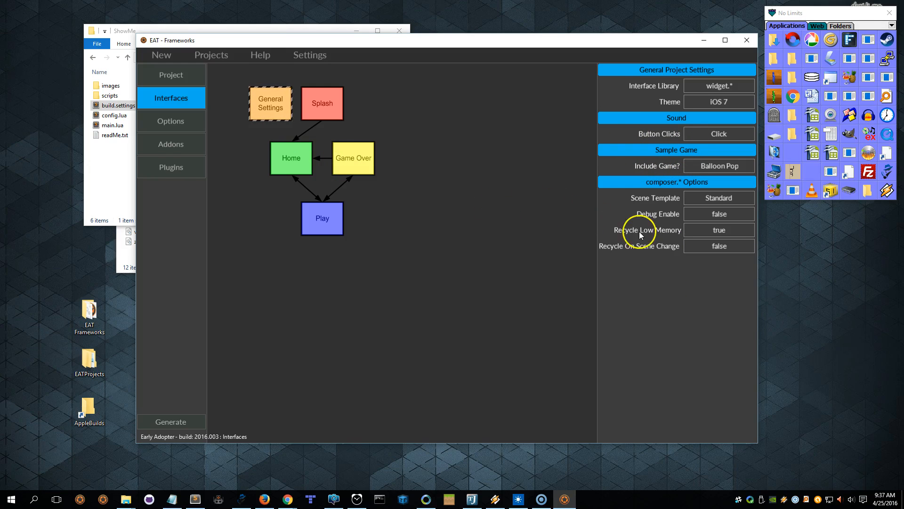
click(656, 167)
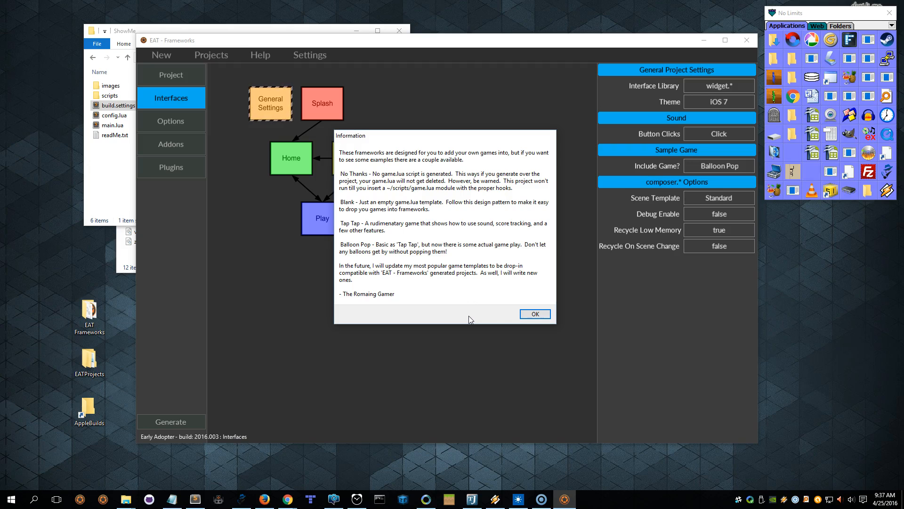
click(523, 316)
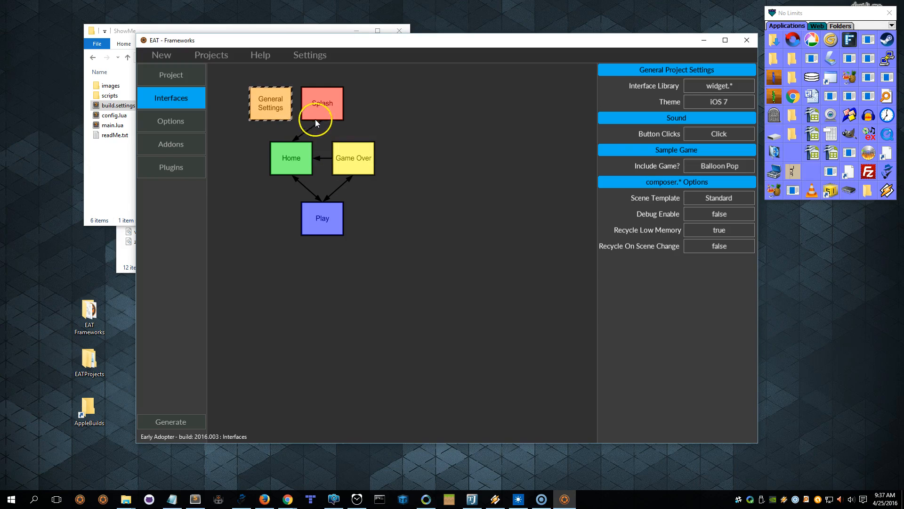
Step: Open the Splash interface's settings and switch Allow Tap To Skip to true and back to false
click(330, 110)
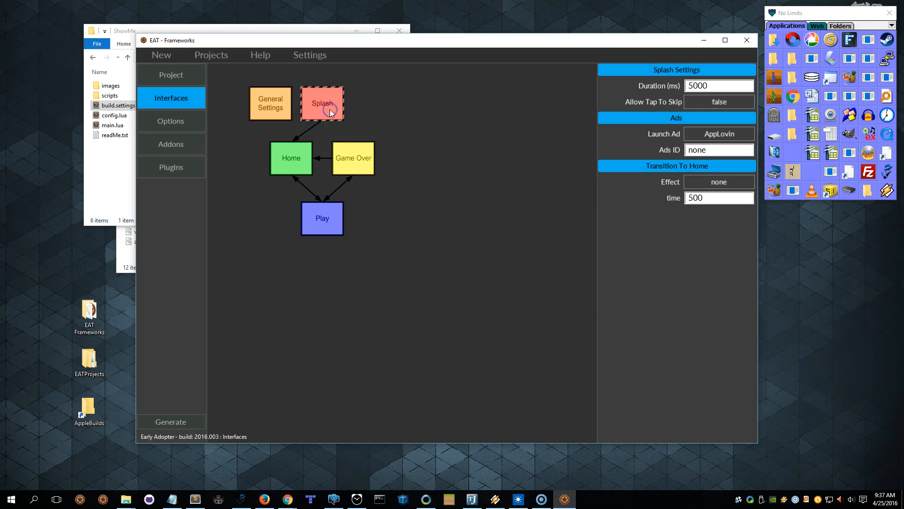
click(713, 85)
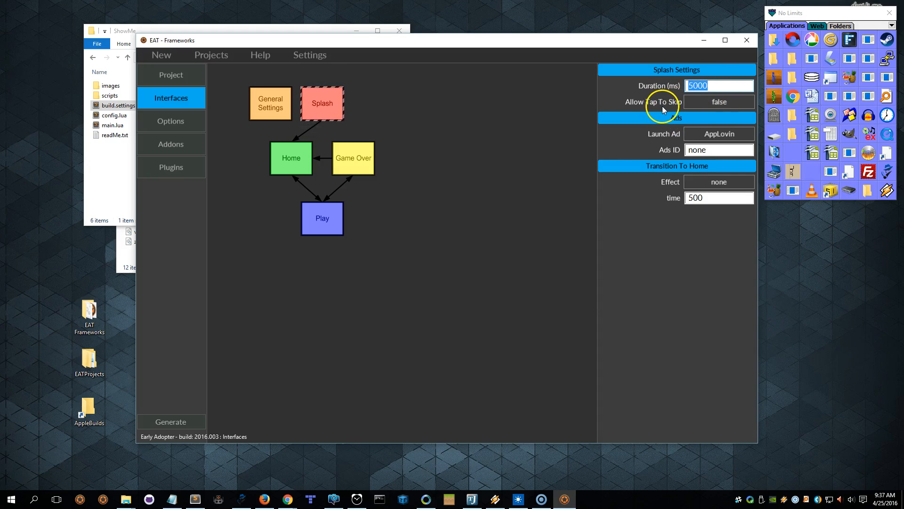
click(716, 103)
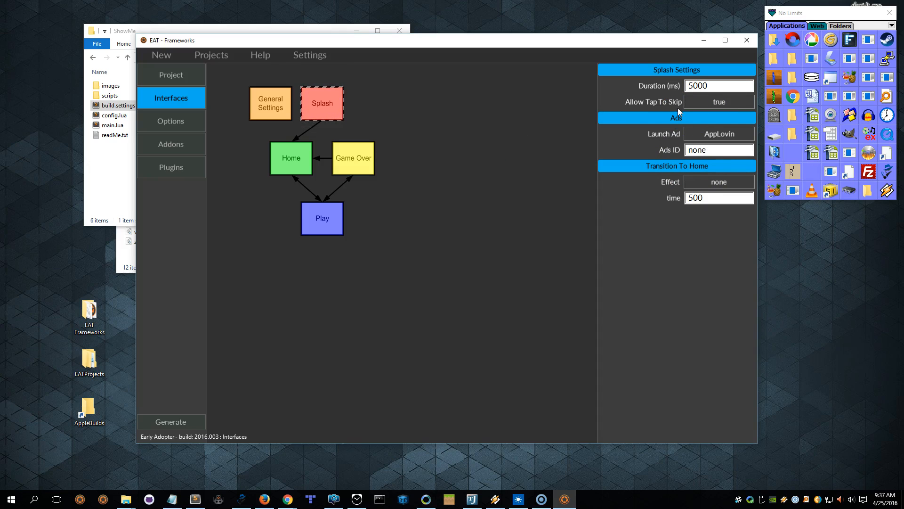
click(715, 101)
Step: Check the Launch Ad options in the Splash settings and keep AppLovin selected
click(714, 135)
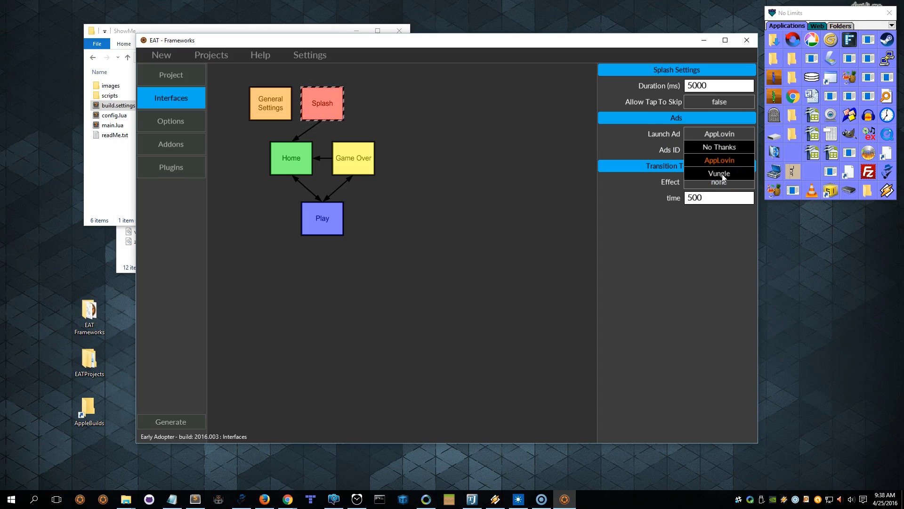
click(724, 160)
click(717, 161)
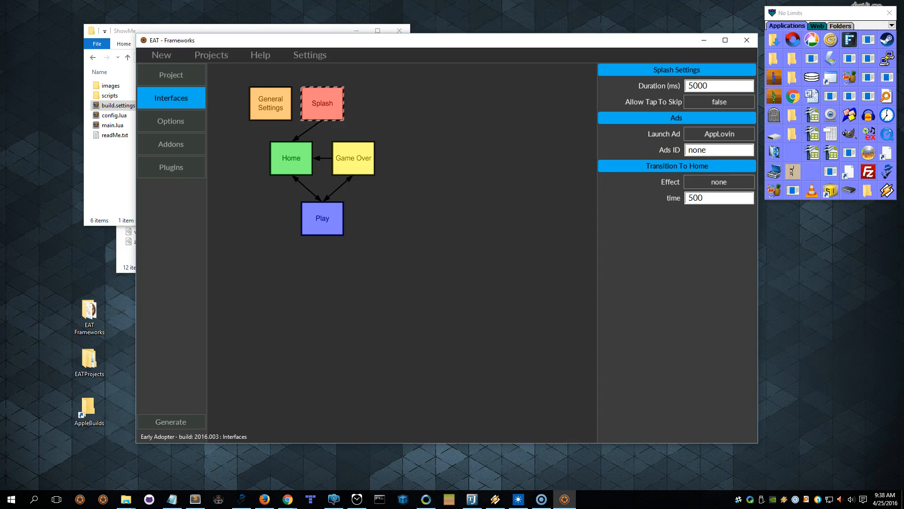
click(197, 500)
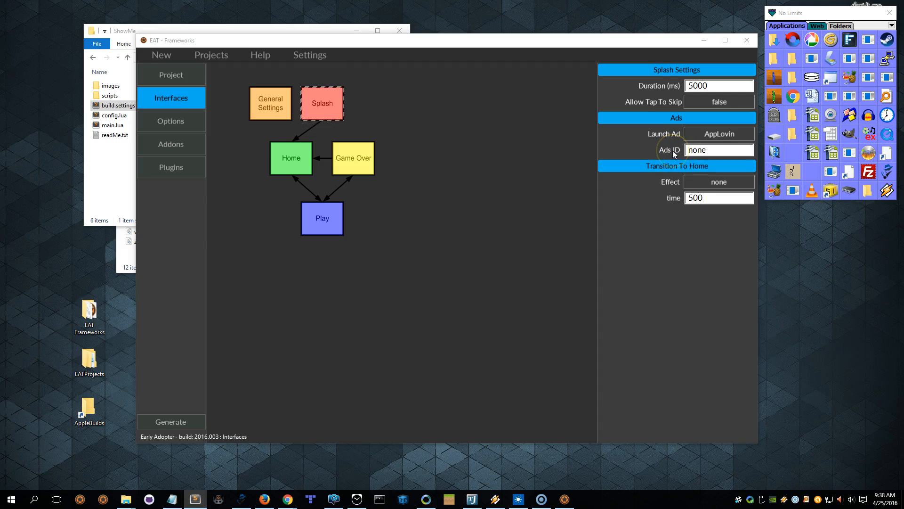
Step: Set the Splash launch ad to Vungle and read the help information for its Android ID
click(720, 137)
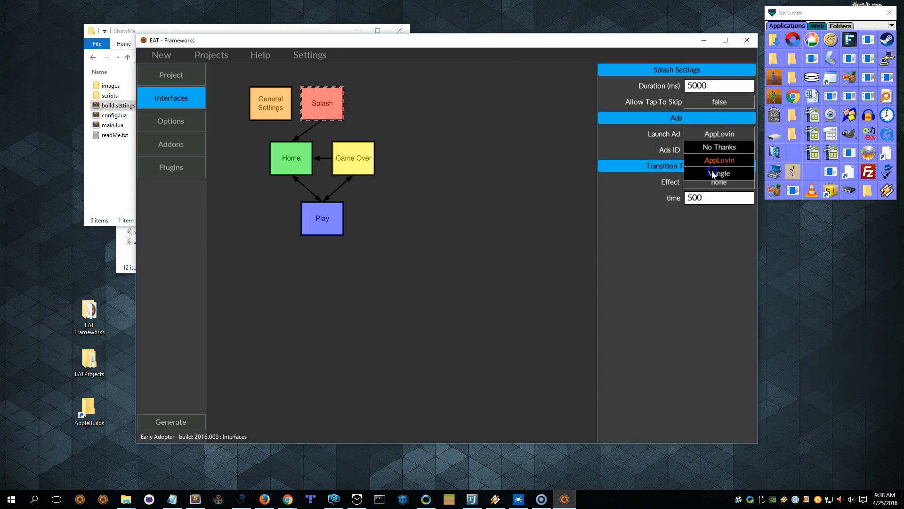
click(713, 173)
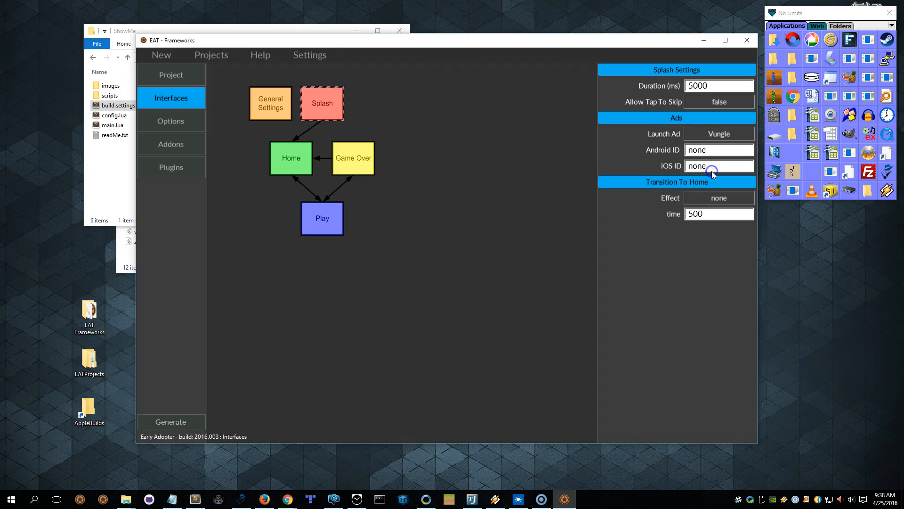
click(668, 152)
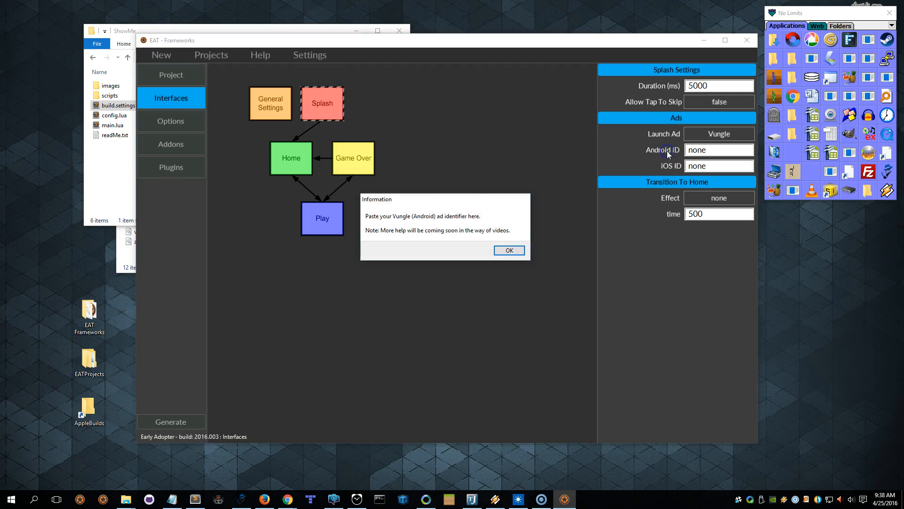
click(456, 253)
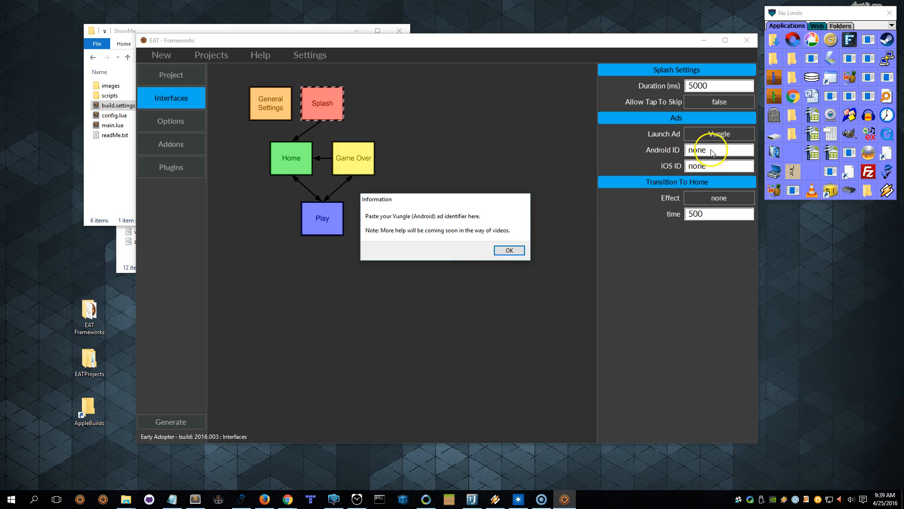
click(512, 253)
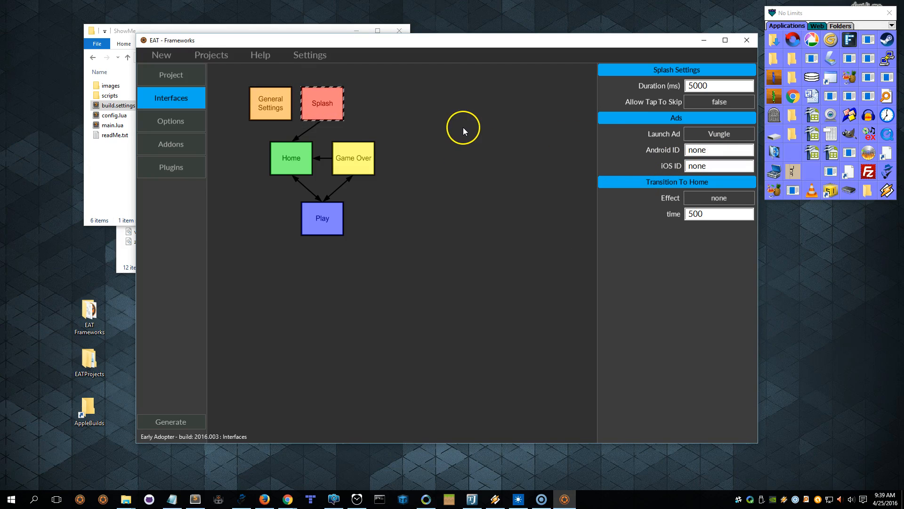
Step: Set the Splash launch ad to AppLovin and paste the AppLovin key as its Ads ID
click(718, 134)
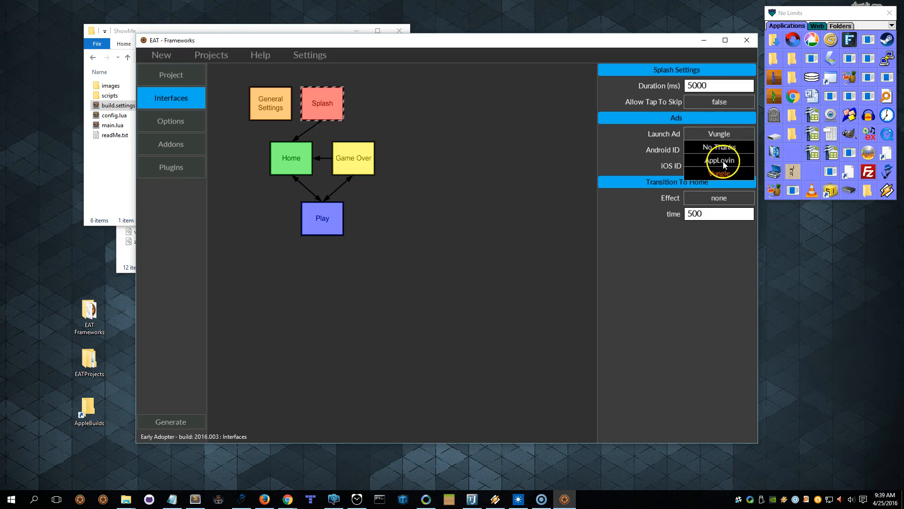
click(721, 160)
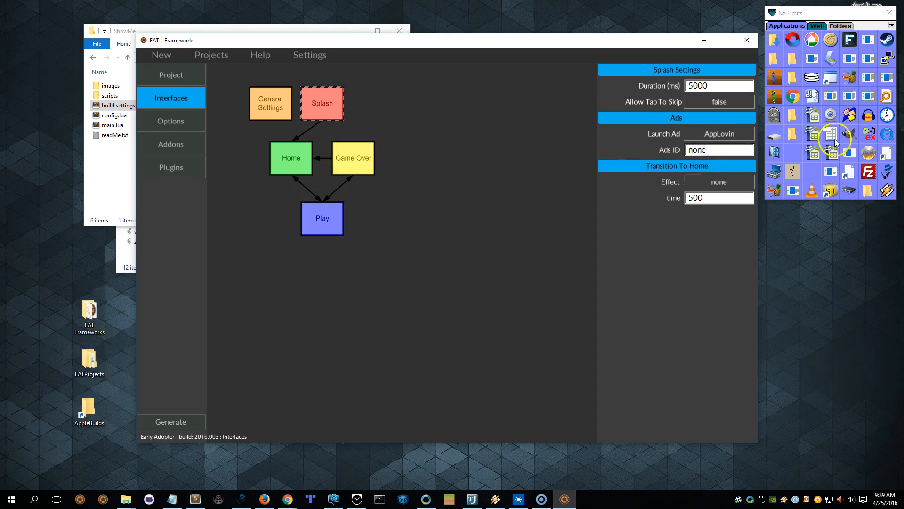
double_click(699, 148)
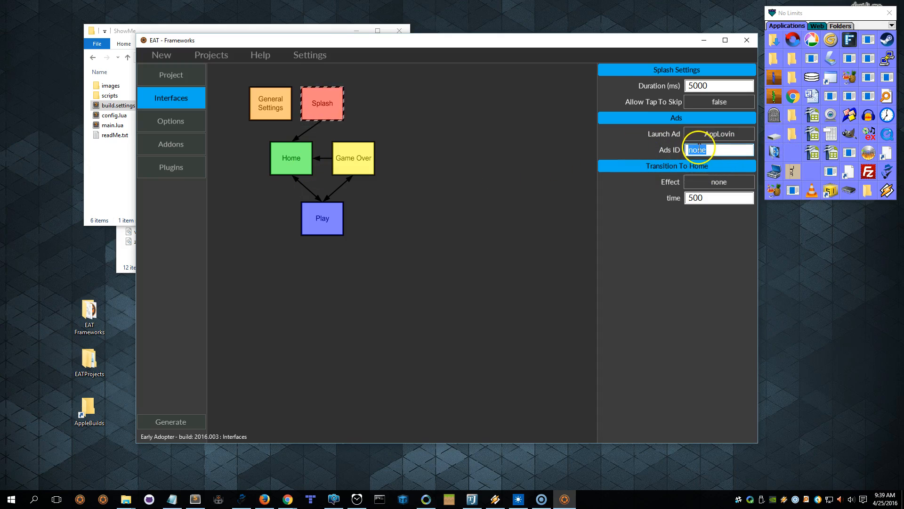
key(ctrl+v)
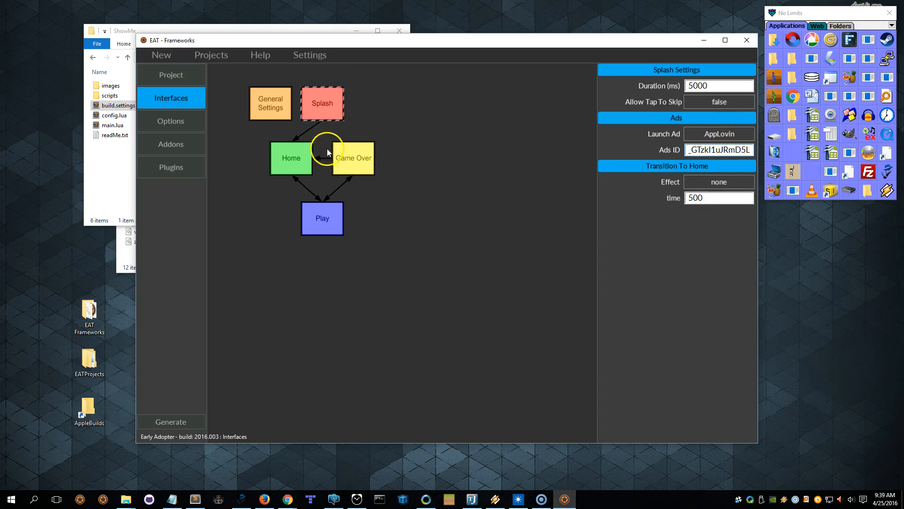
Step: Enable the Rate button for the Home interface and paste its Google App ID and iOS App ID
click(296, 151)
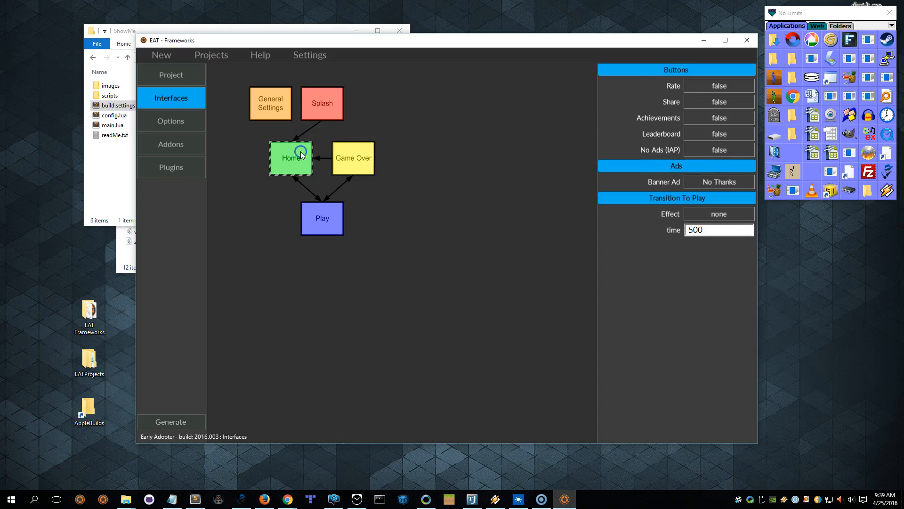
click(719, 88)
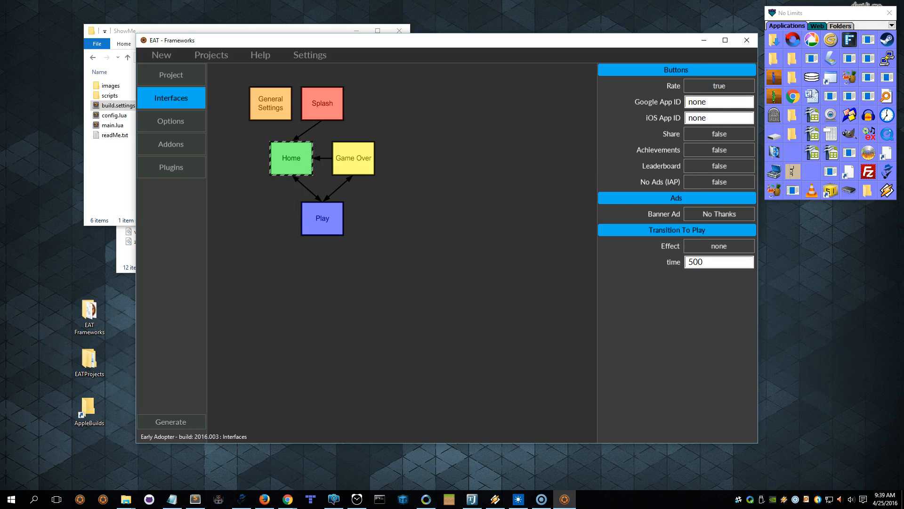
key(alt+Tab)
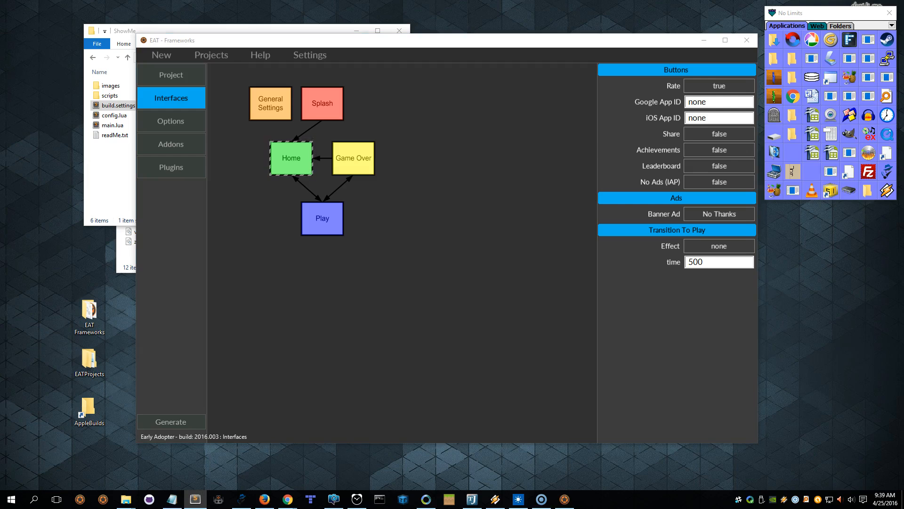
click(713, 102)
key(ctrl+v)
key(alt+Tab)
click(716, 117)
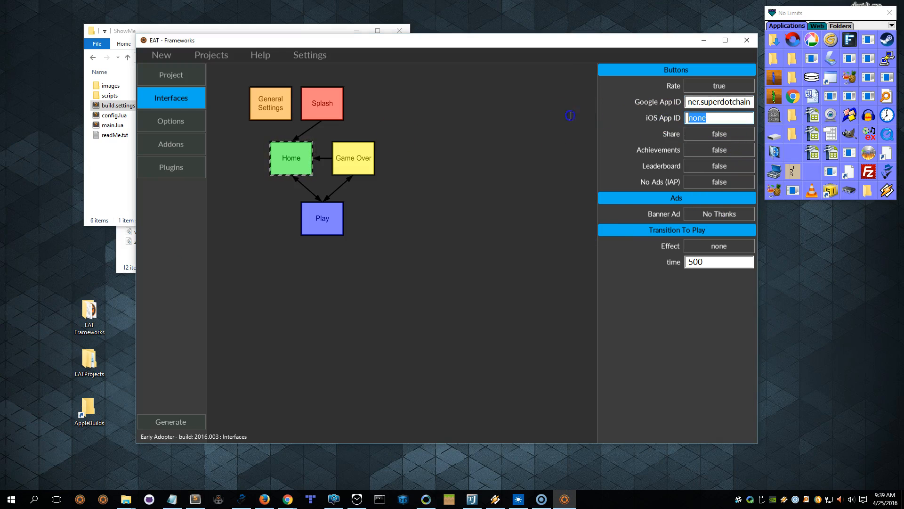
key(ctrl+v)
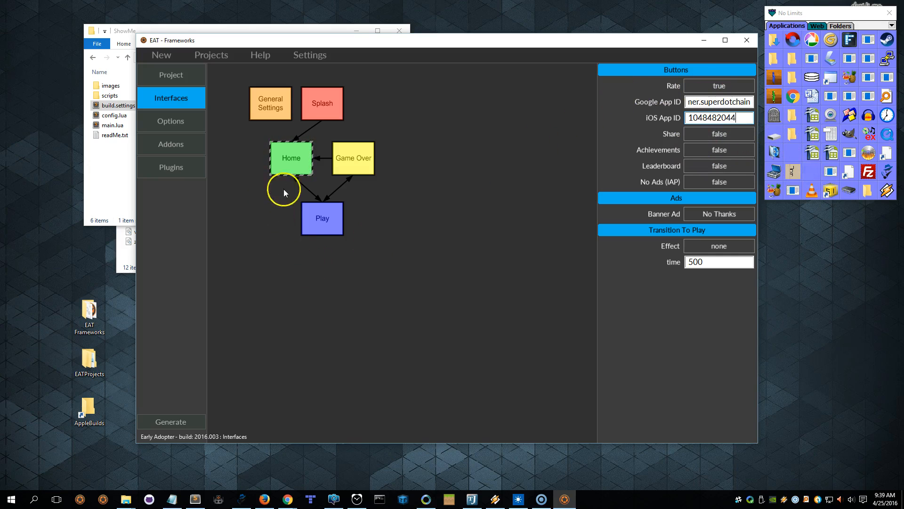
Step: Enable the Home Share button with the message "This game rocks!" and paste the roaminggamer.com website URL as its link
click(716, 134)
drag(749, 150, 612, 149)
text(This game)
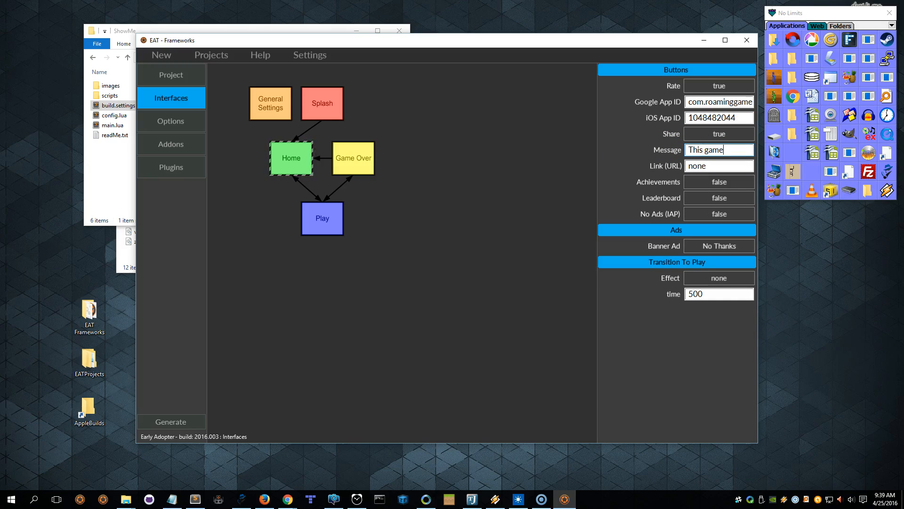
text( rocks!)
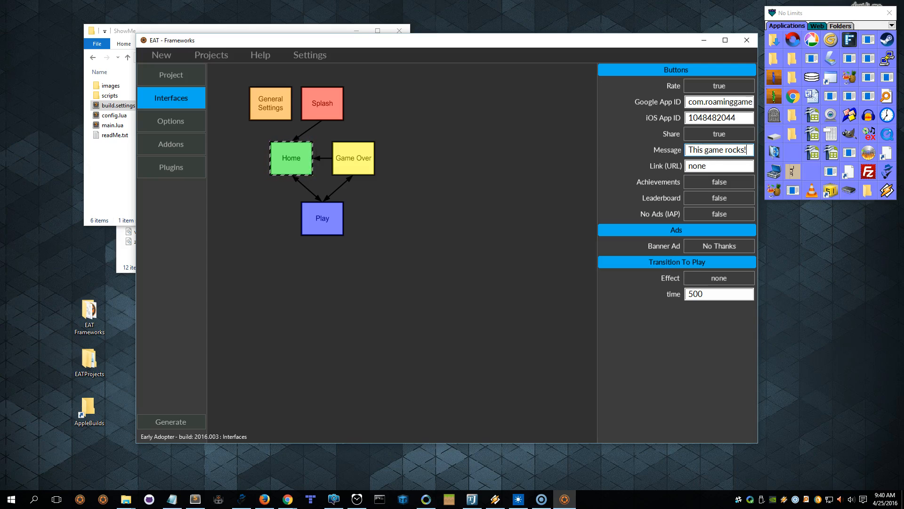
click(717, 164)
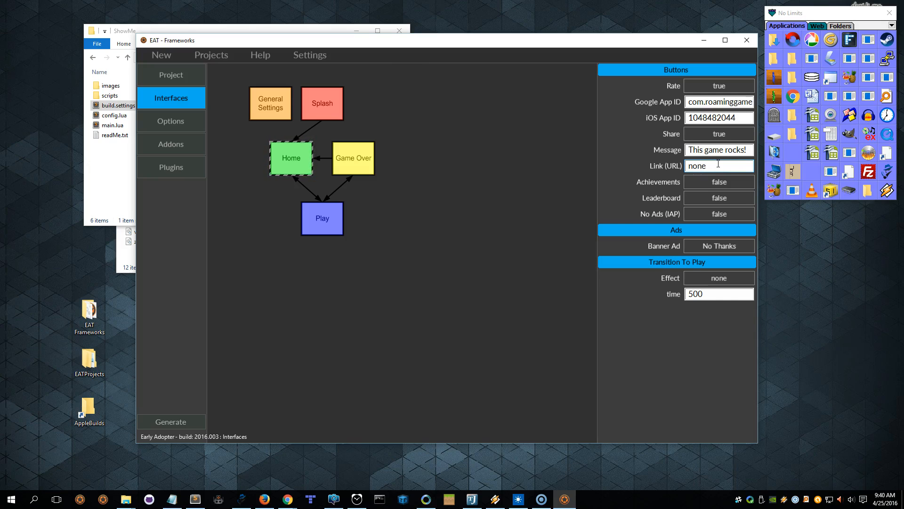
key(alt+Tab)
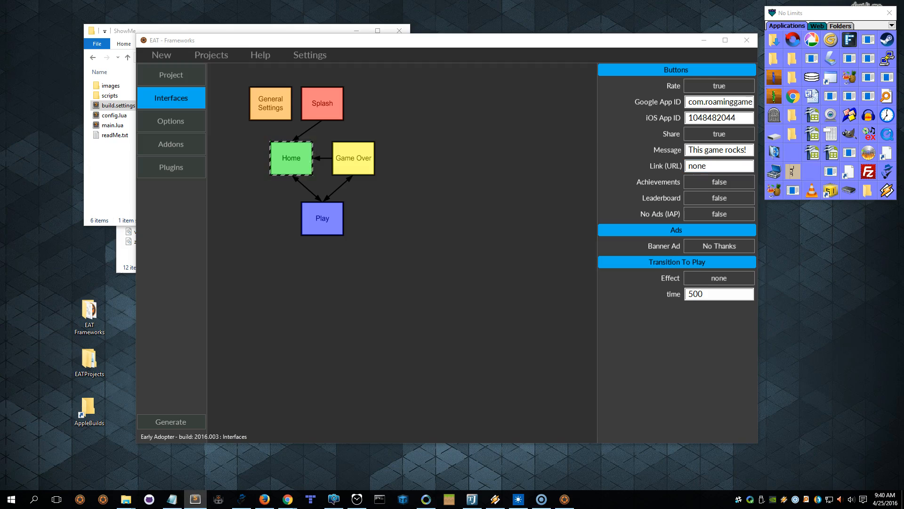
click(693, 166)
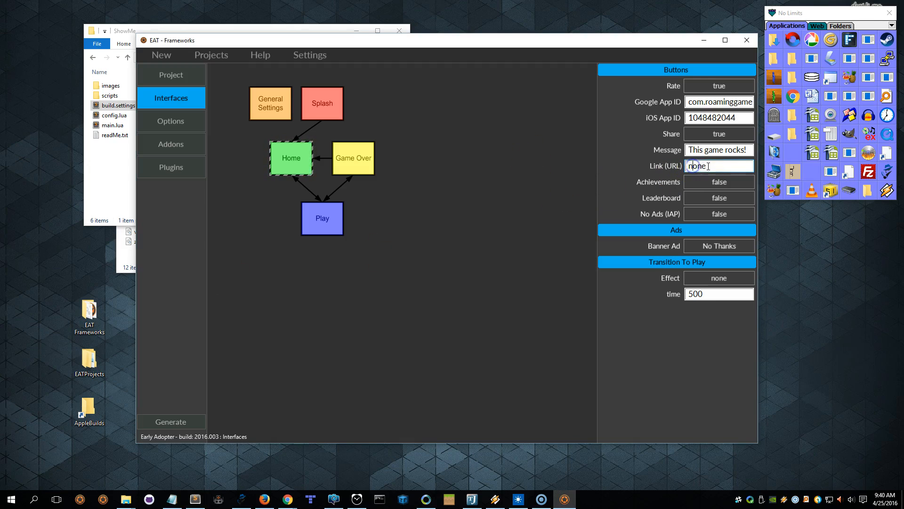
key(ctrl+v)
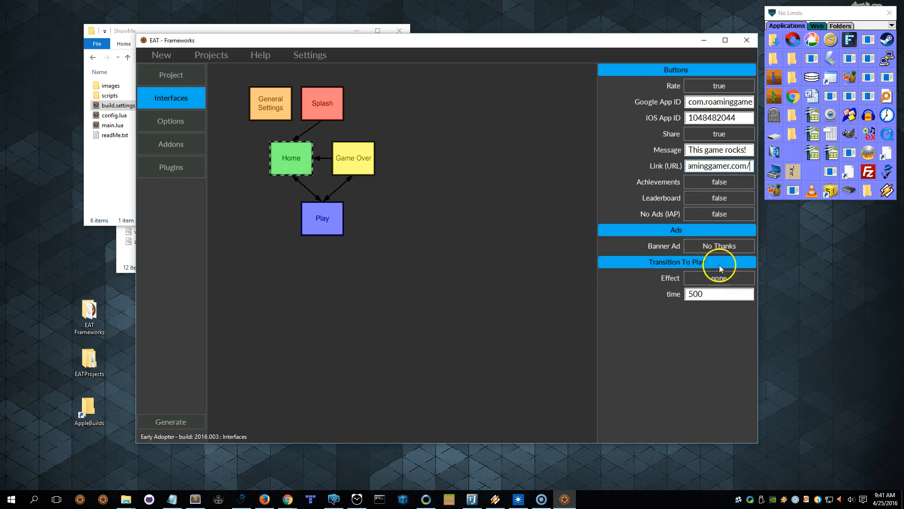
Step: Reposition the EAT Frameworks window and enlarge it to make room for more interface settings
drag(601, 40, 506, 16)
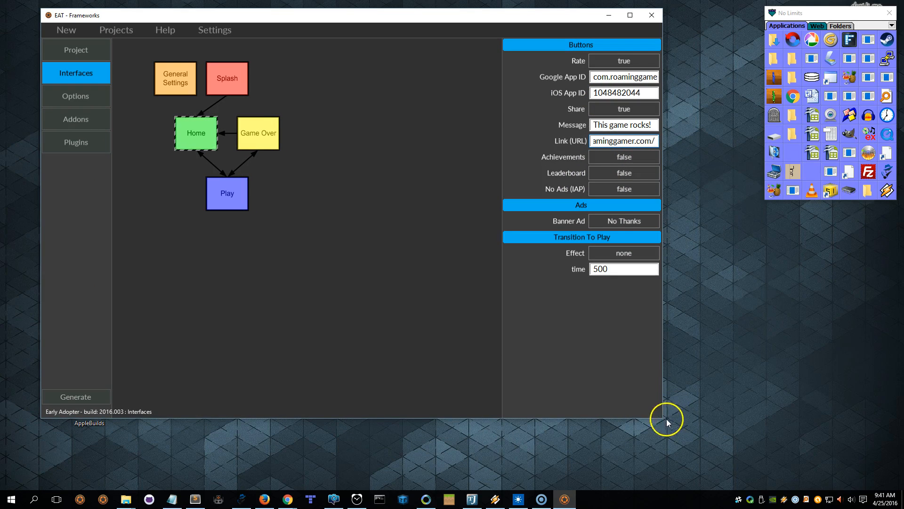
drag(662, 418, 857, 477)
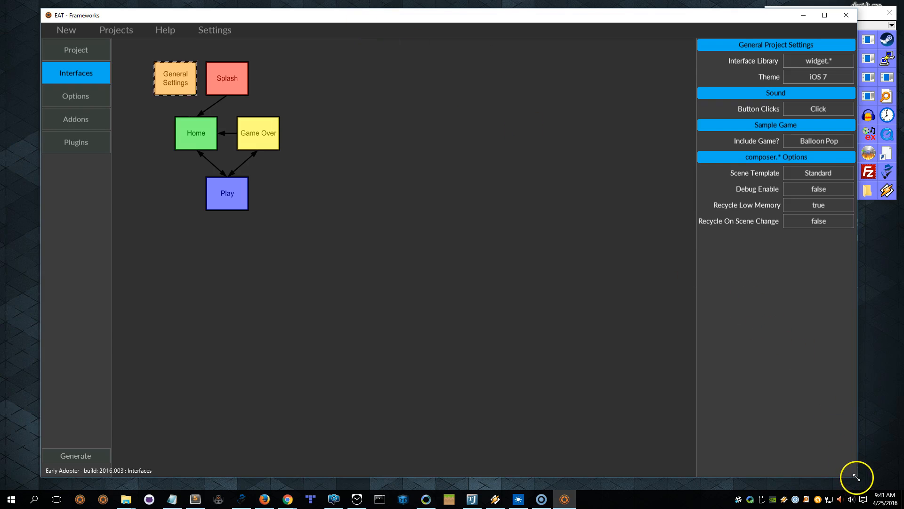
drag(856, 475, 689, 426)
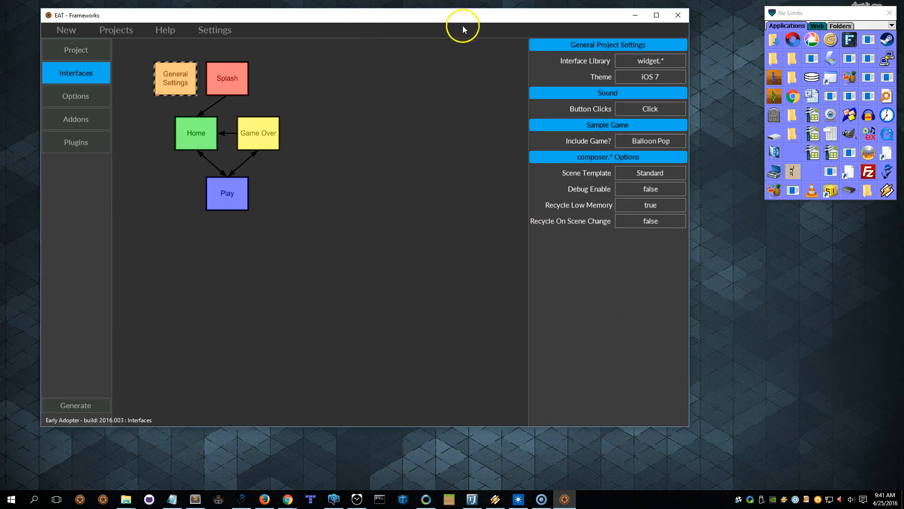
drag(715, 436, 816, 458)
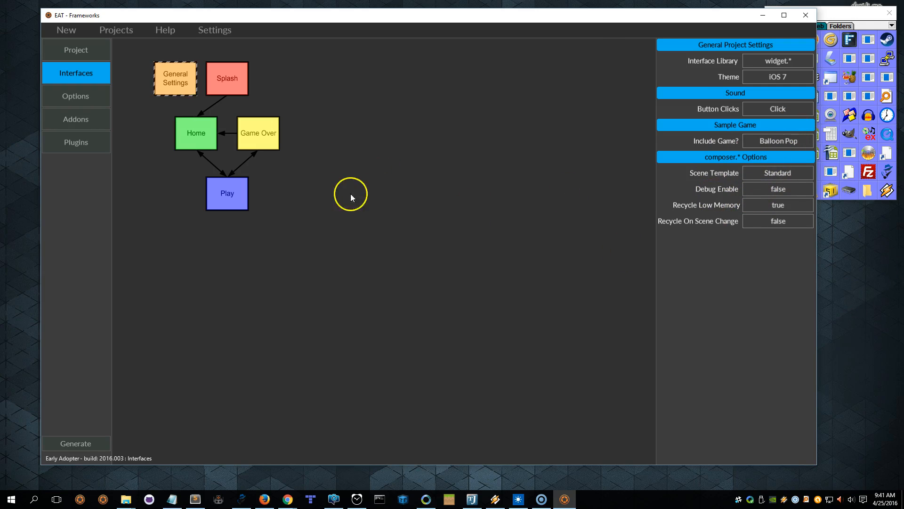
Step: Enable the Achievements, Leaderboard and No Ads (IAP) buttons in the Home interface's settings
click(191, 135)
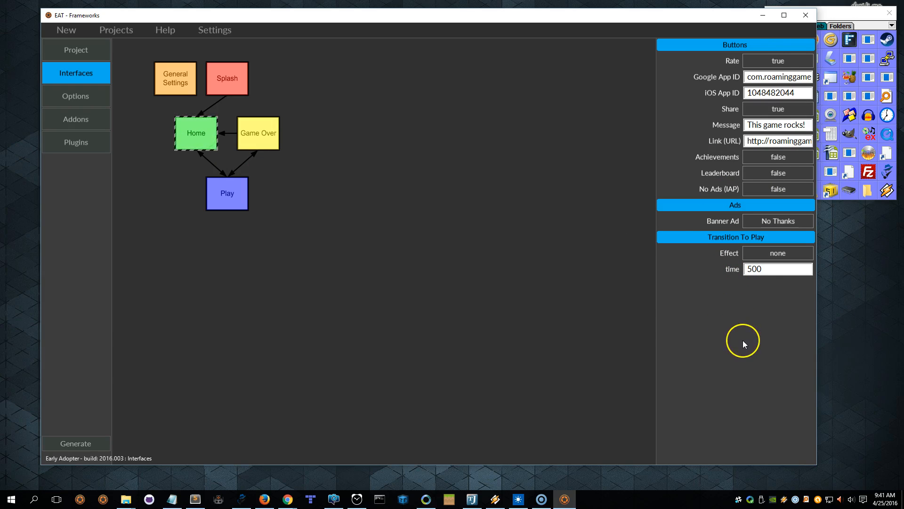
click(780, 155)
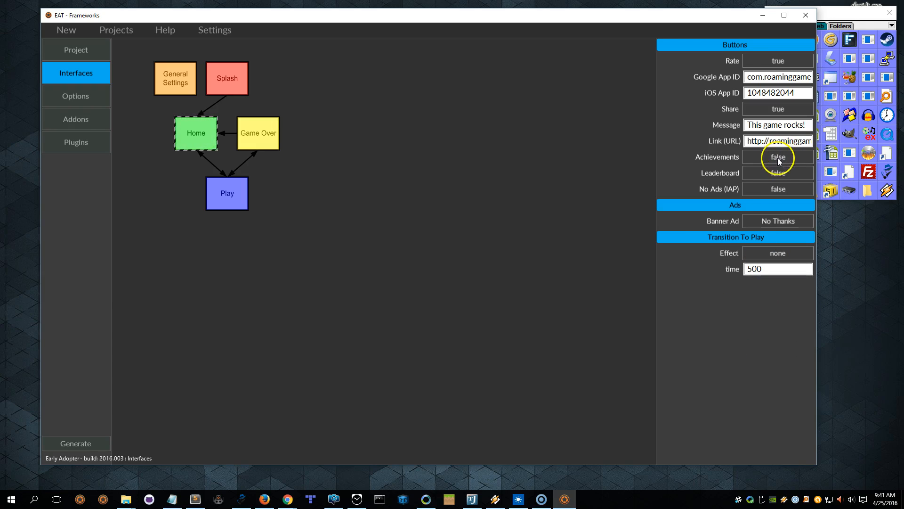
click(780, 174)
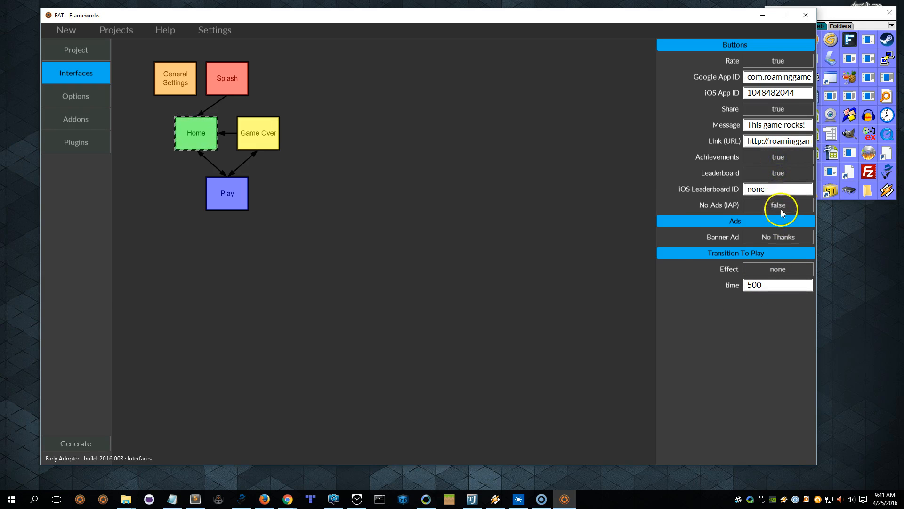
click(779, 204)
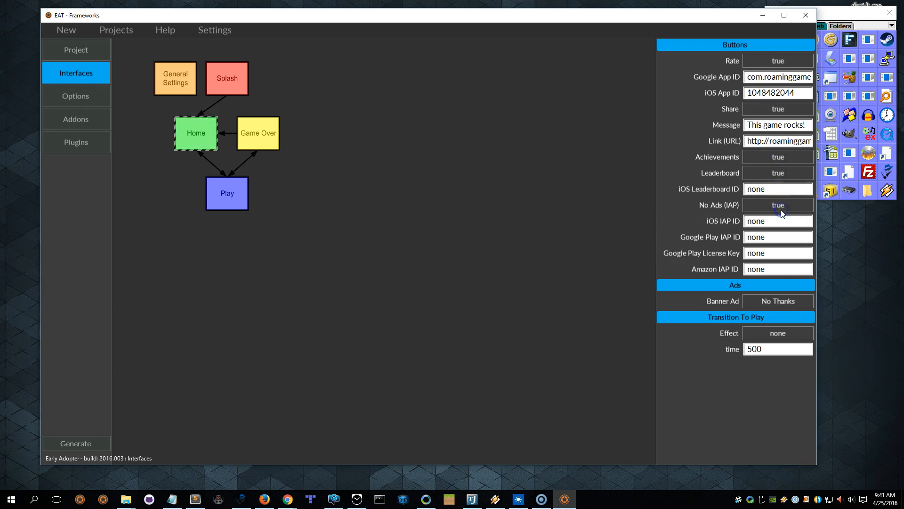
Step: Set the Home banner ad to AdMob and paste the AdMob ad identifier as its Android ID
click(775, 303)
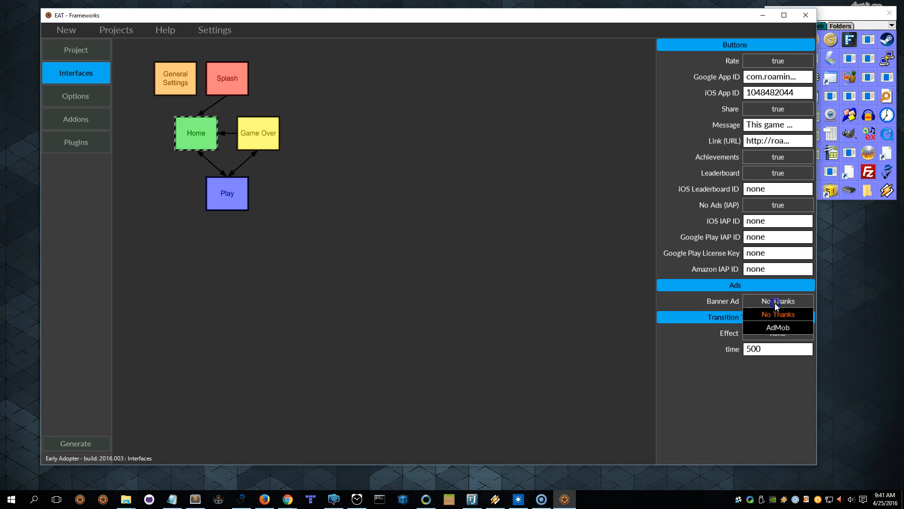
click(782, 327)
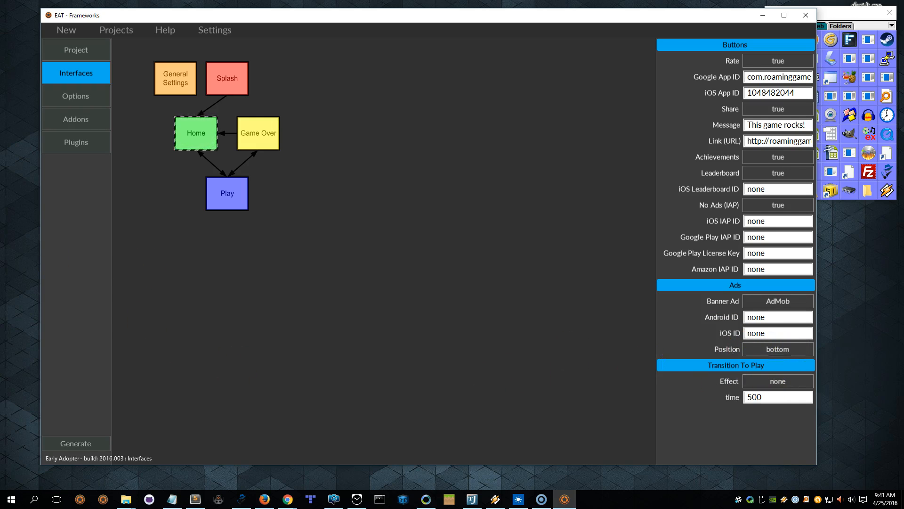
key(alt+Tab)
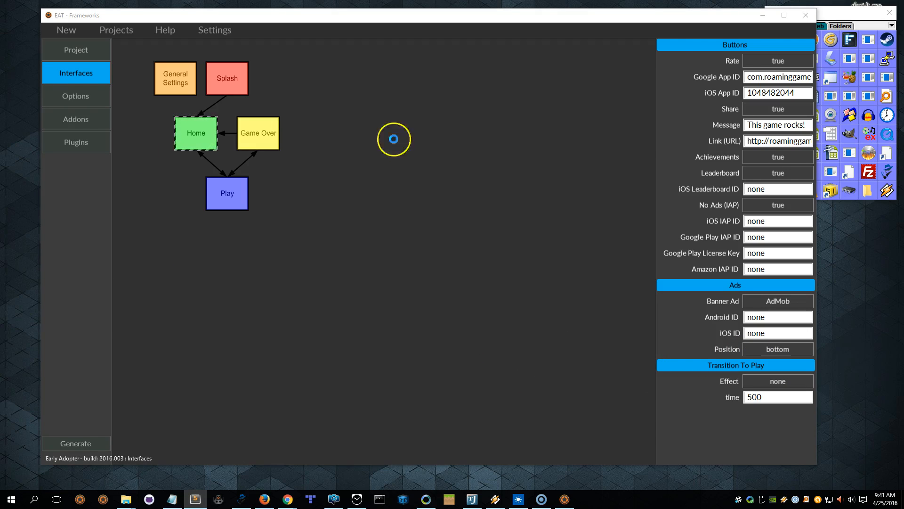
click(763, 318)
double_click(763, 318)
key(ctrl+v)
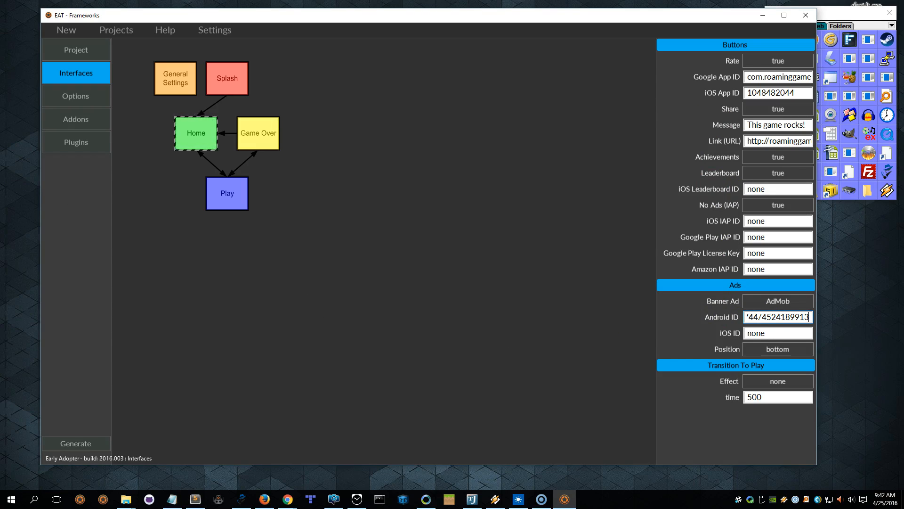
Step: Copy the iOS AdMob ad identifier from the text editor and paste it as the Home banner ad's iOS ID
key(alt+Tab)
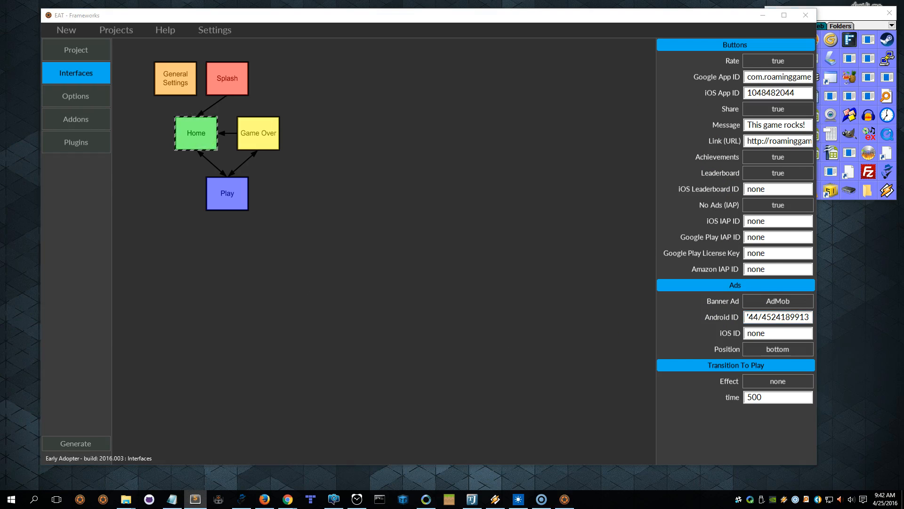
click(761, 333)
double_click(760, 333)
key(ctrl+v)
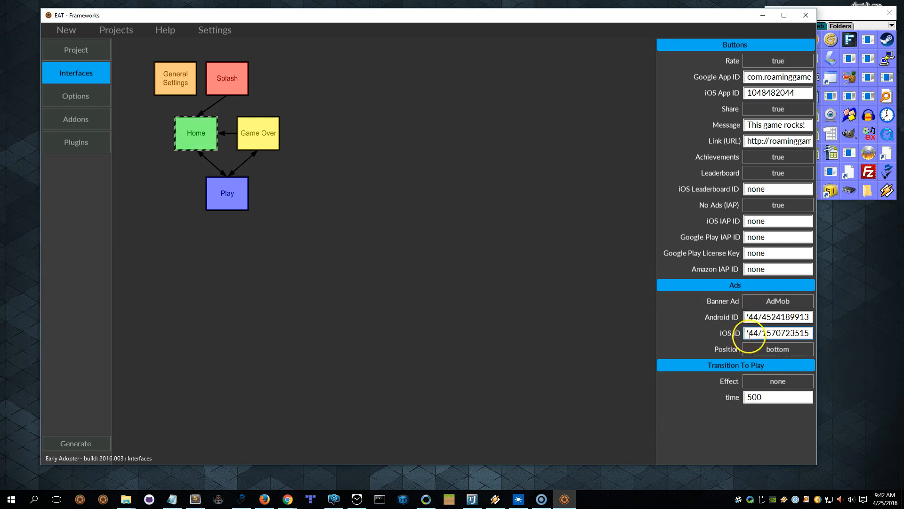
Step: Set the Play interface's banner ad to AdMob and its position to top
click(232, 197)
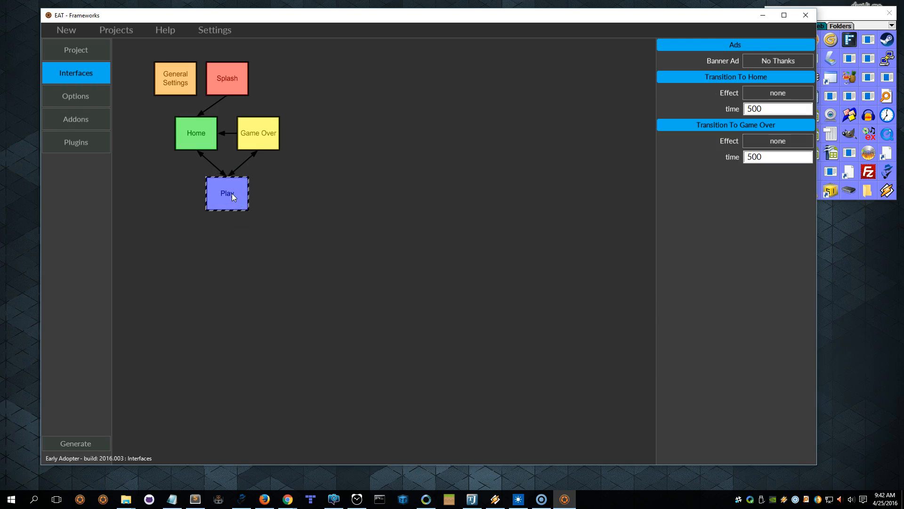
click(768, 61)
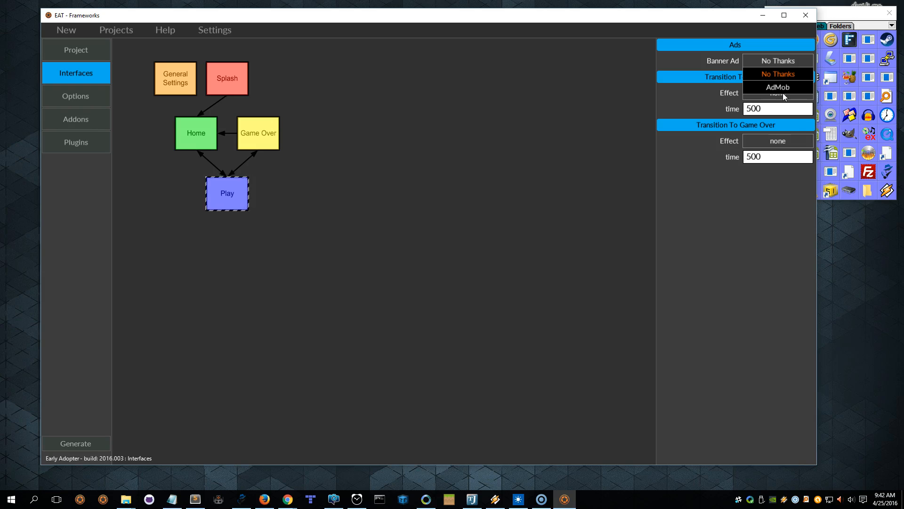
click(783, 89)
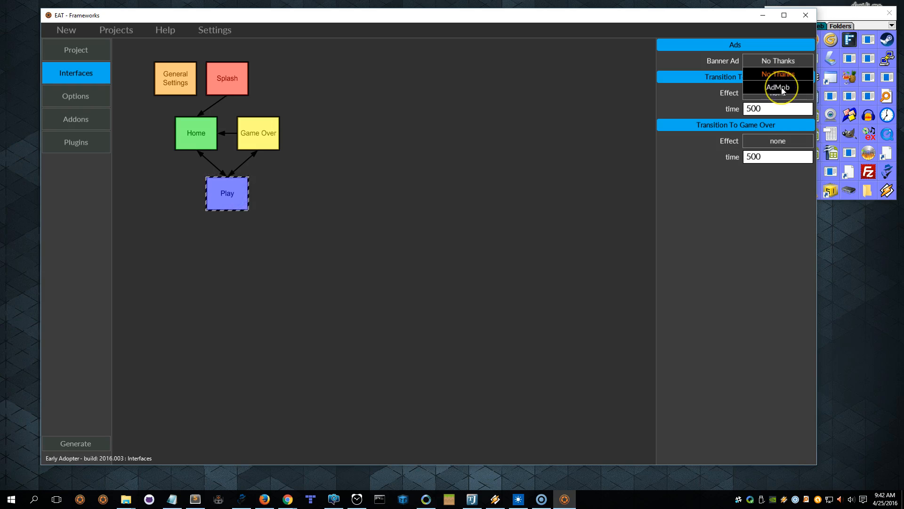
click(794, 95)
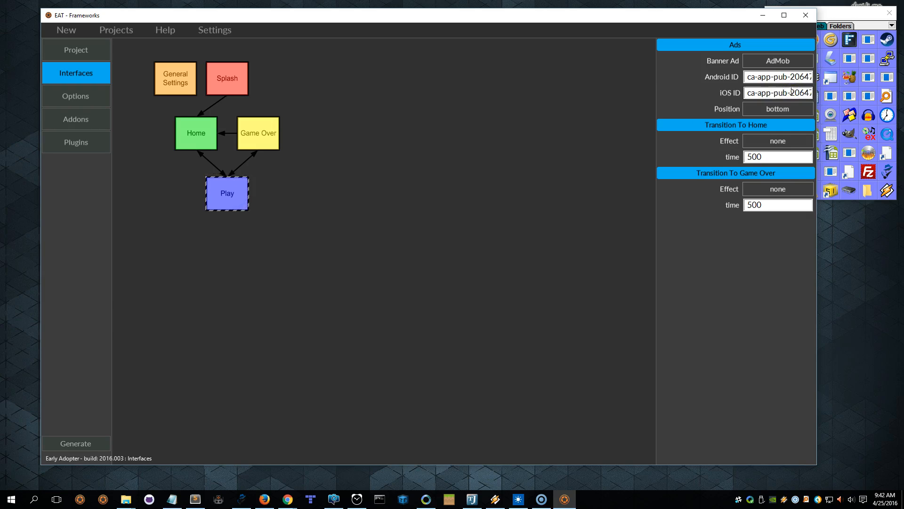
click(232, 108)
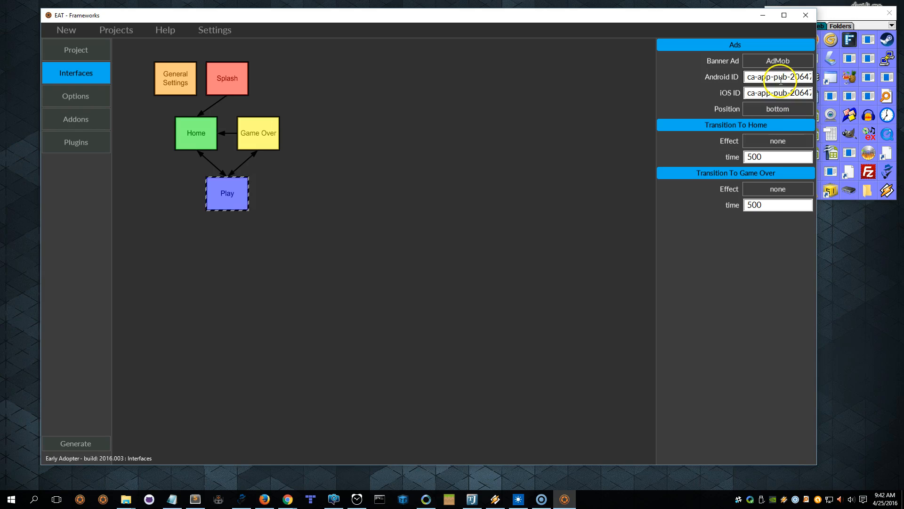
click(774, 109)
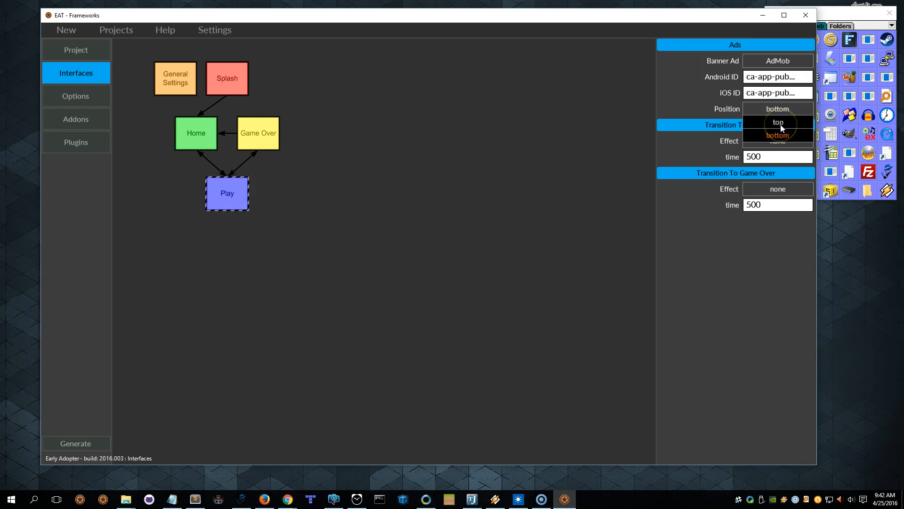
click(780, 126)
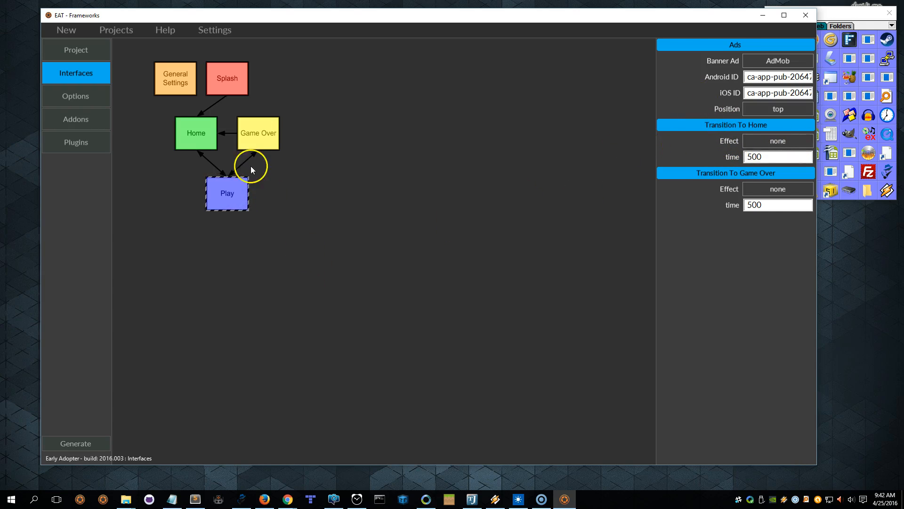
Step: Enable the Rate, Share, Achievements, Leaderboard and No Ads (IAP) buttons in the Game Over interface's settings
click(267, 141)
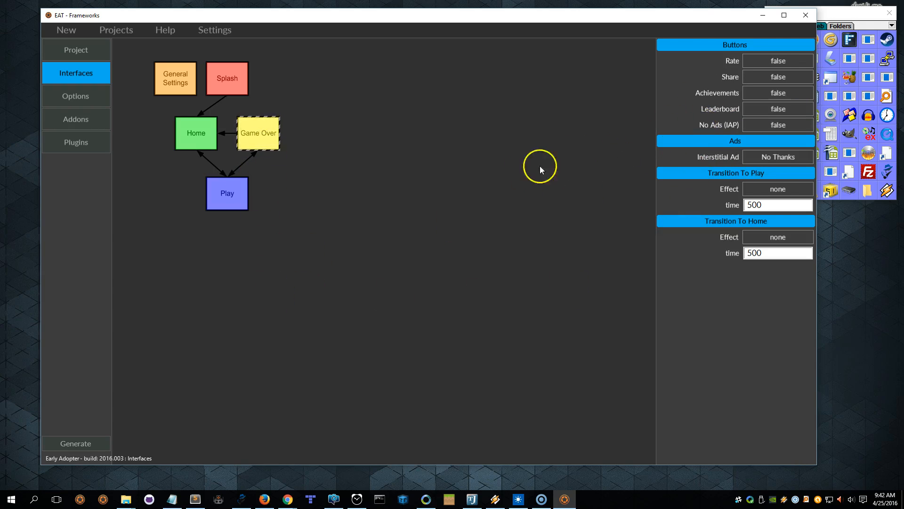
click(214, 163)
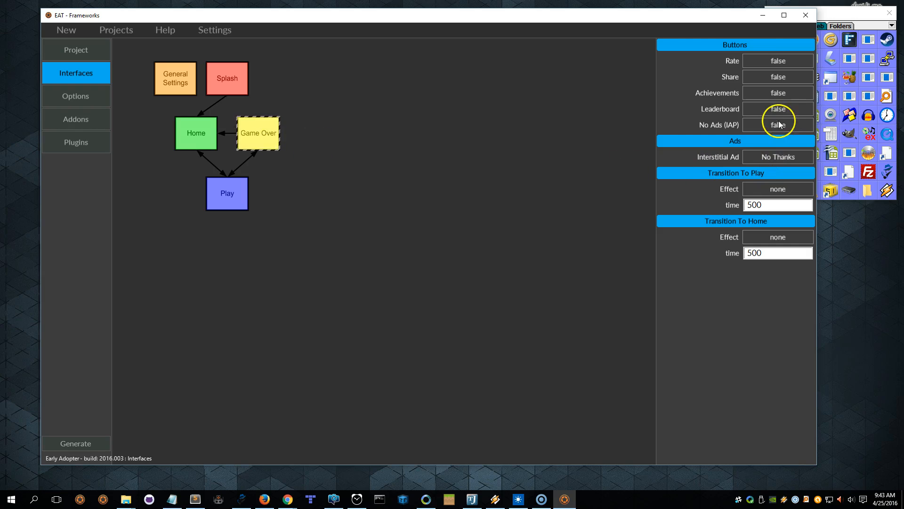
click(773, 60)
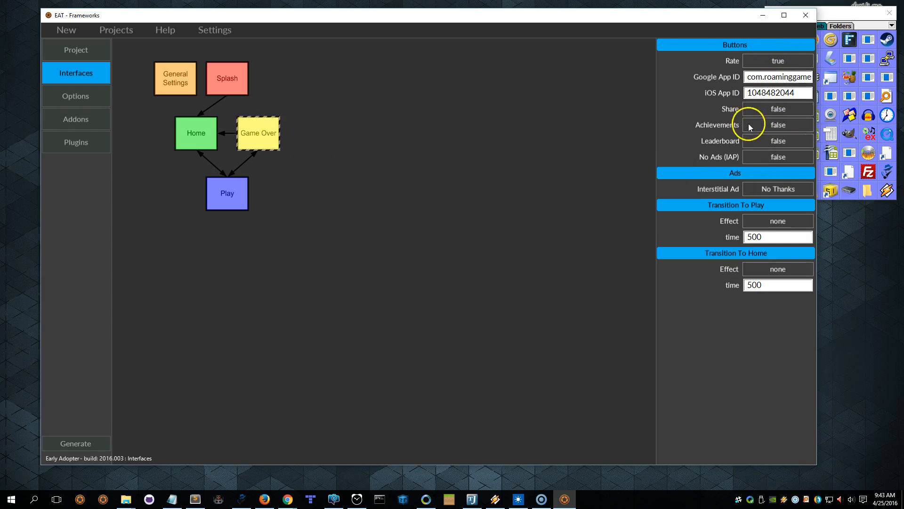
click(761, 110)
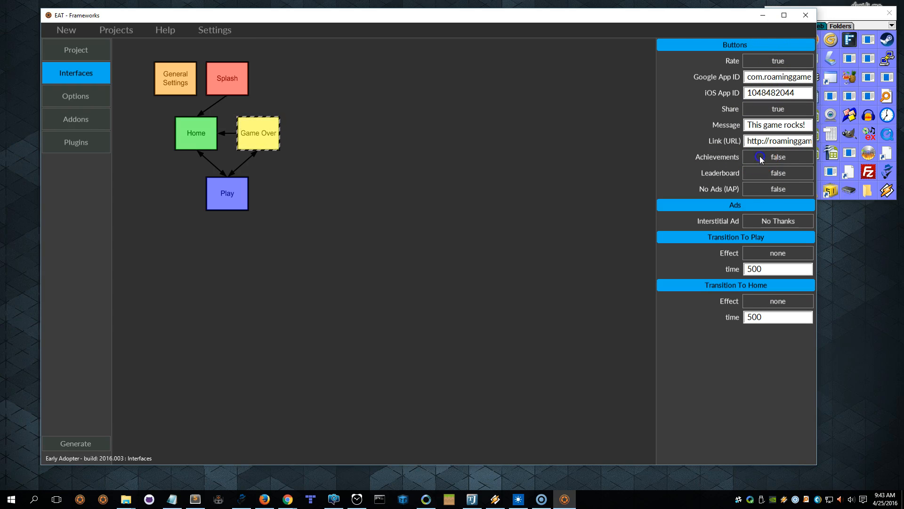
click(769, 173)
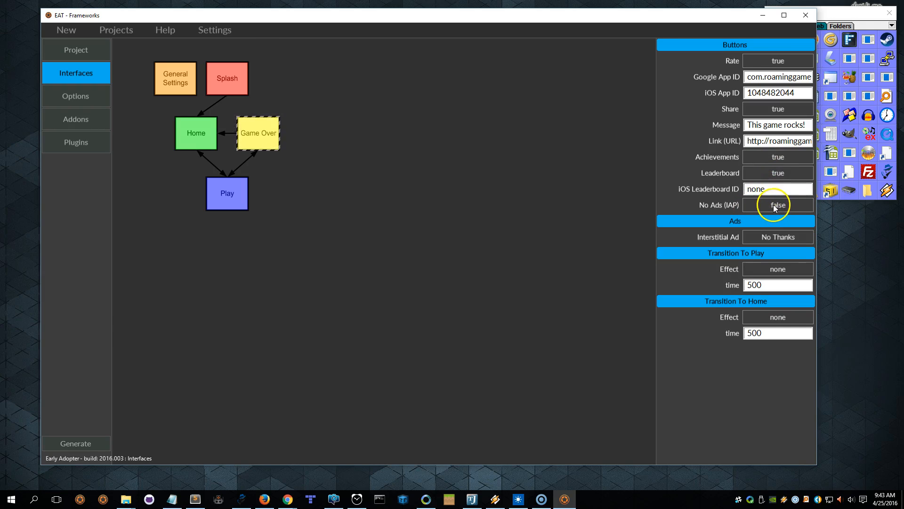
click(767, 205)
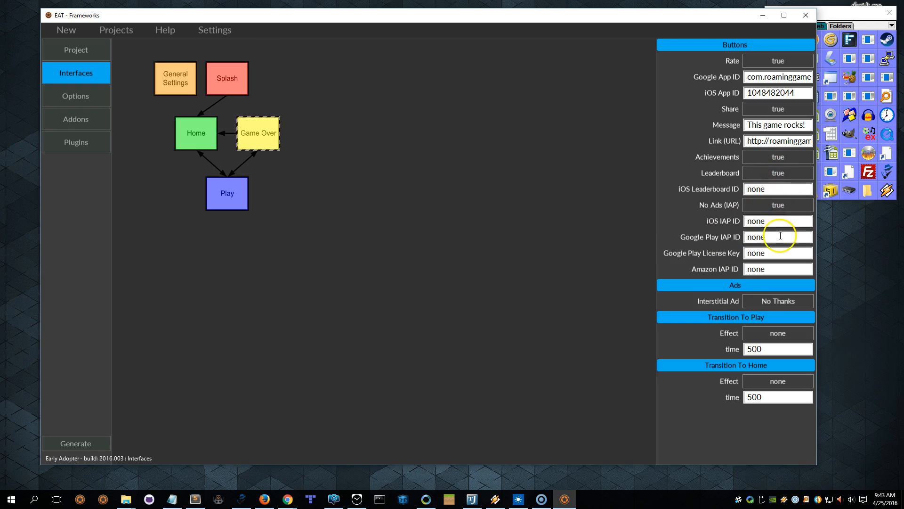
Step: Set the Game Over interstitial ad to Vungle and paste the Vungle app identifier as its Android ID
click(761, 300)
click(777, 340)
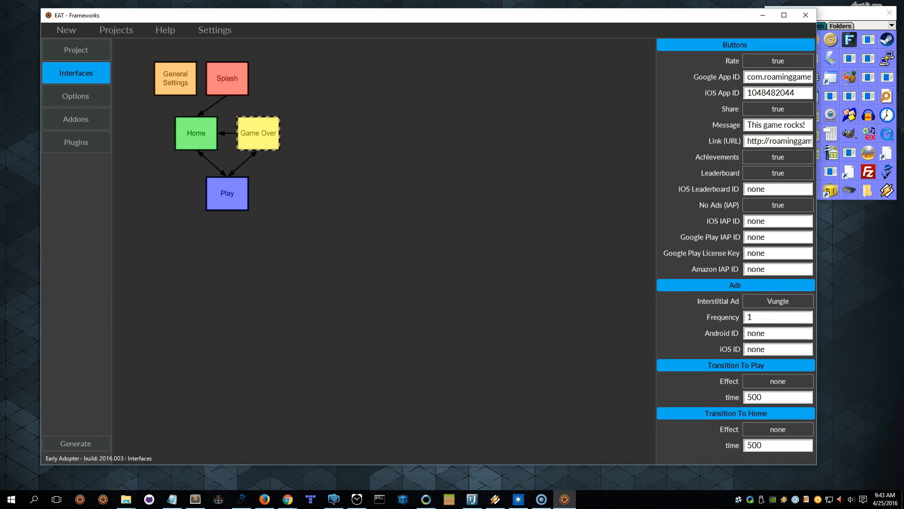
key(alt+Tab)
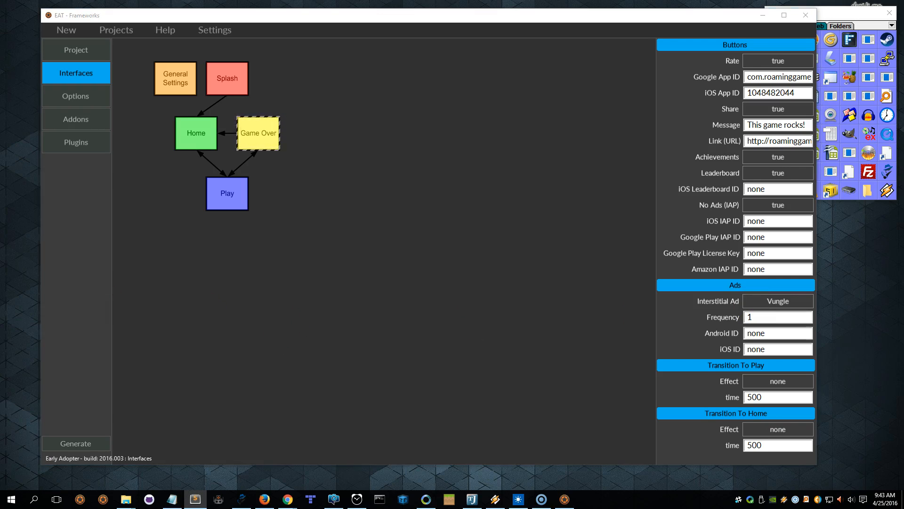
click(769, 329)
key(ctrl+v)
click(94, 207)
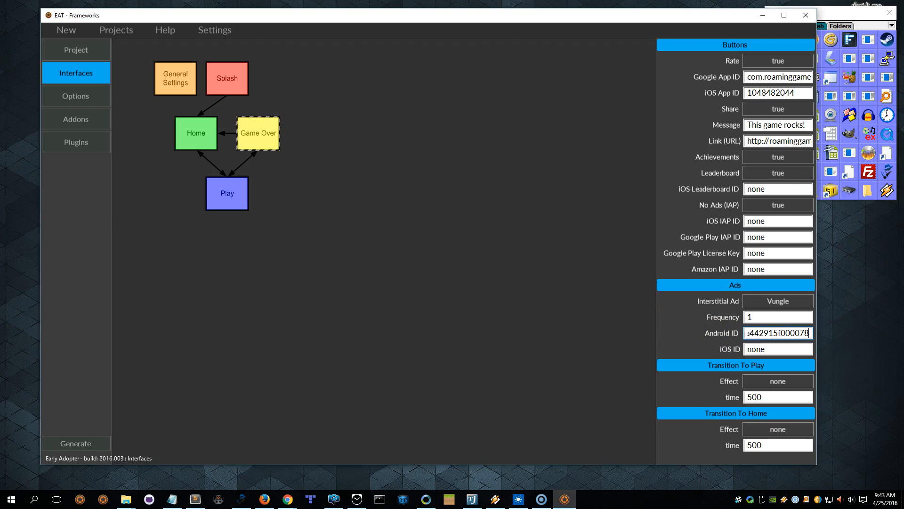
Step: Copy the iOS Vungle identifier from the text editor and paste it as the interstitial ad's iOS ID
key(alt+Tab)
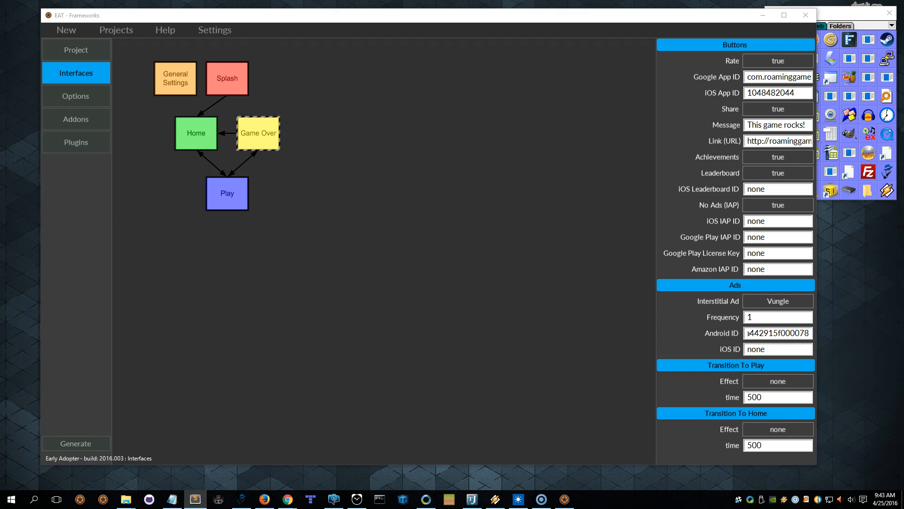
click(663, 348)
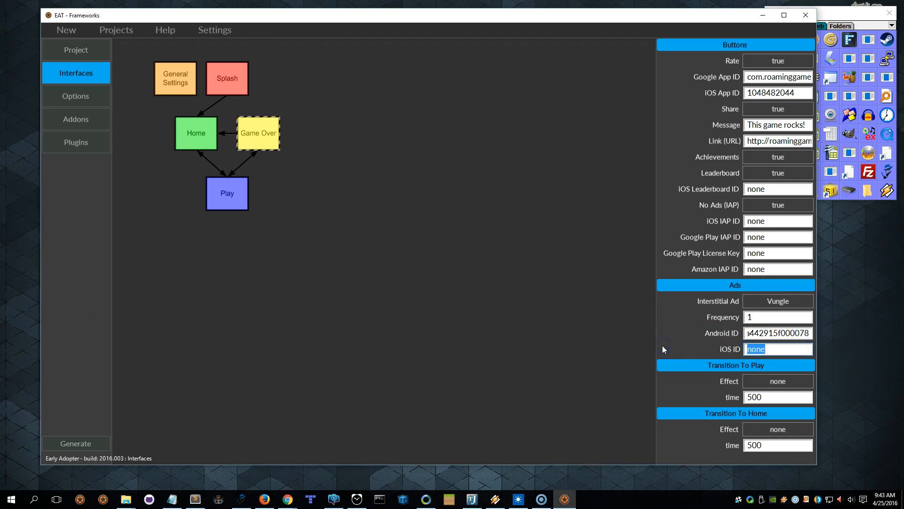
key(ctrl+v)
Step: Try a frequency of 2 for the Game Over interstitial ad and set it back to 1
click(771, 317)
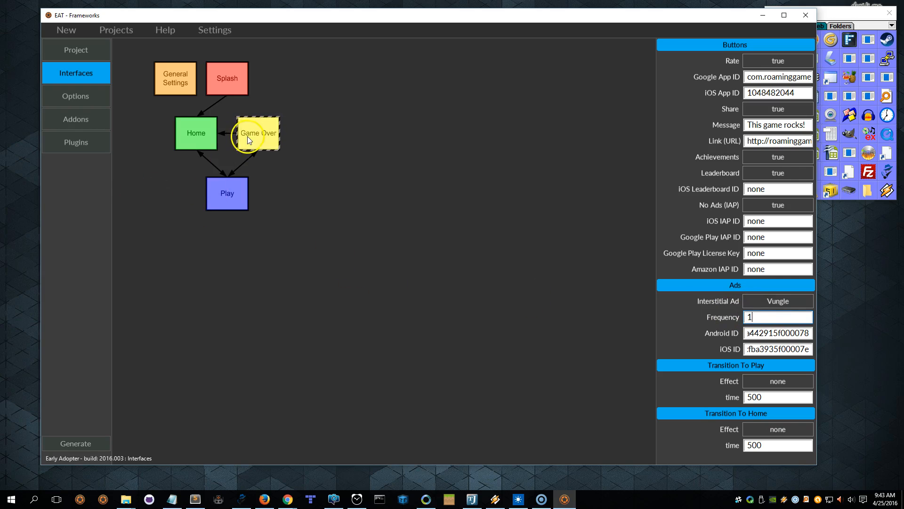
drag(758, 318, 705, 324)
text(2)
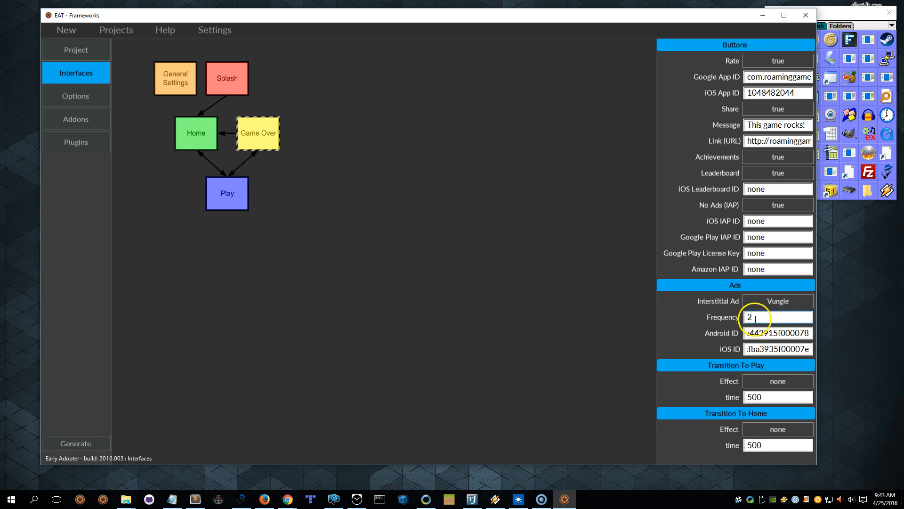
drag(758, 319, 731, 317)
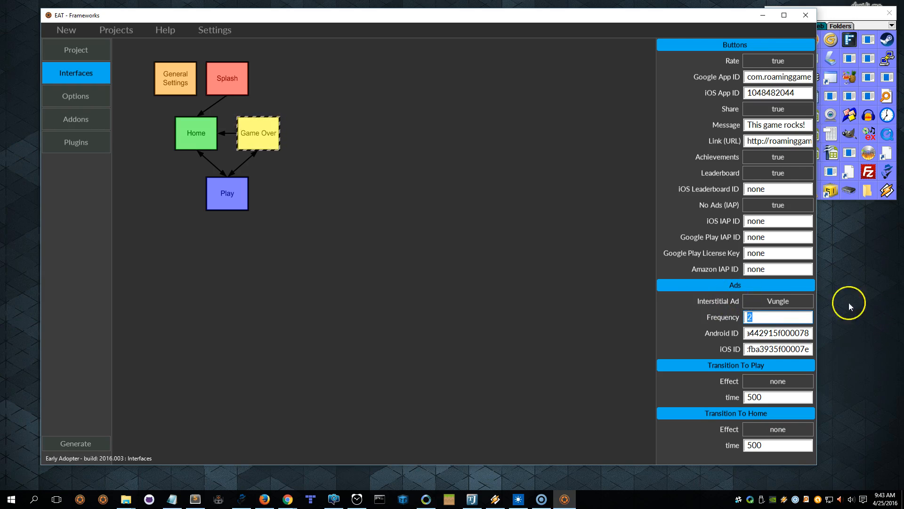
text(1)
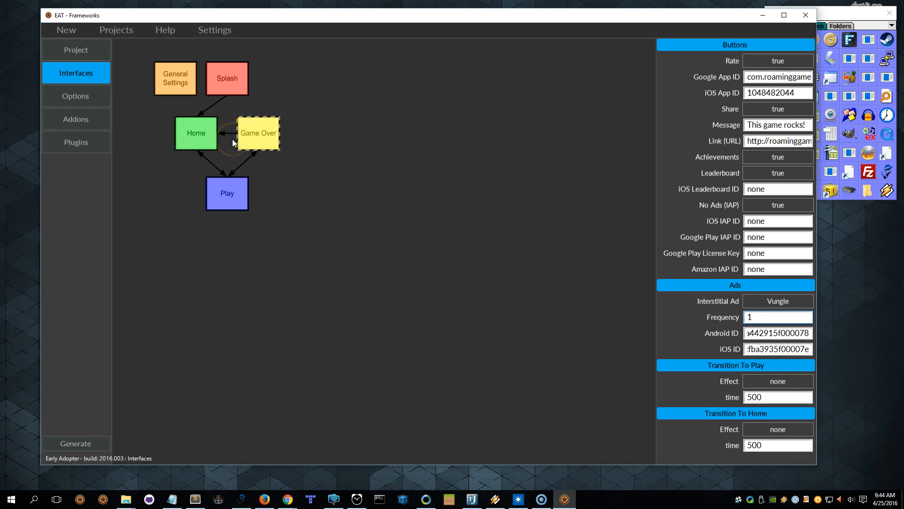
Step: Show the General Settings and narrow the EAT Frameworks window to uncover the File Explorer windows behind it
click(171, 86)
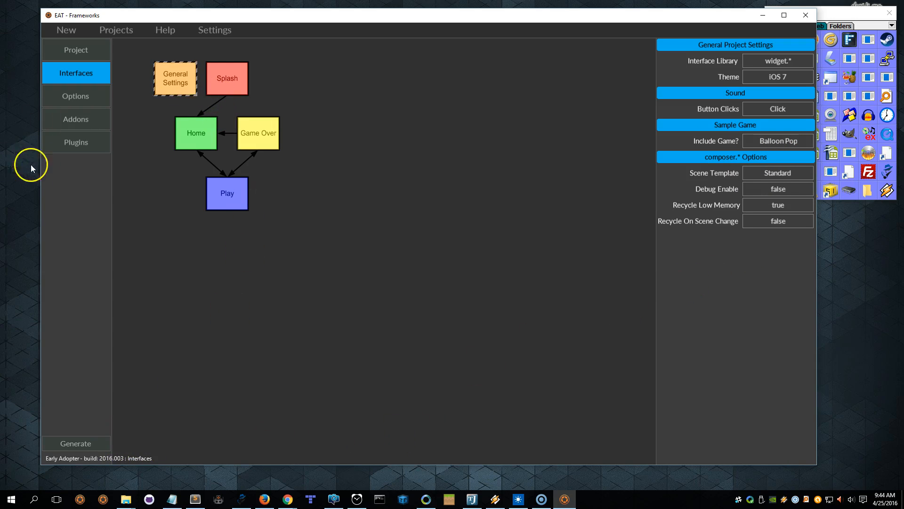
drag(41, 17, 255, 32)
click(206, 165)
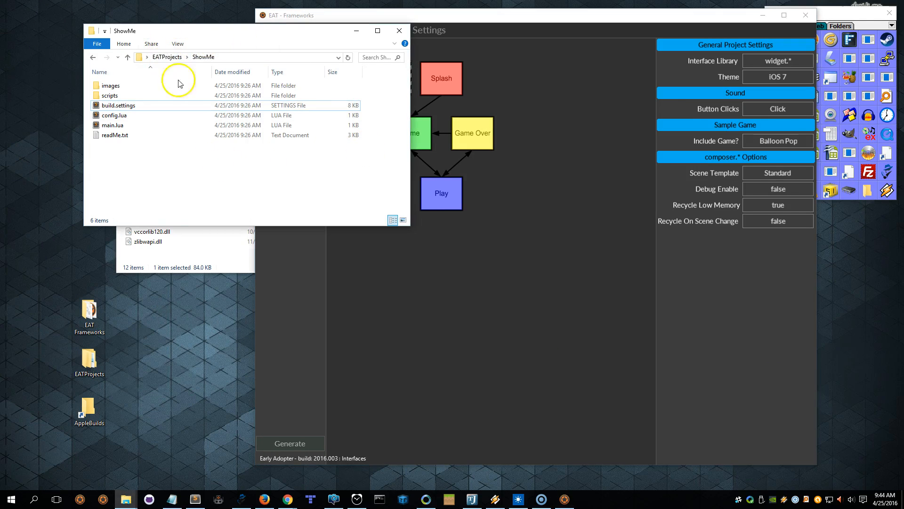
click(216, 255)
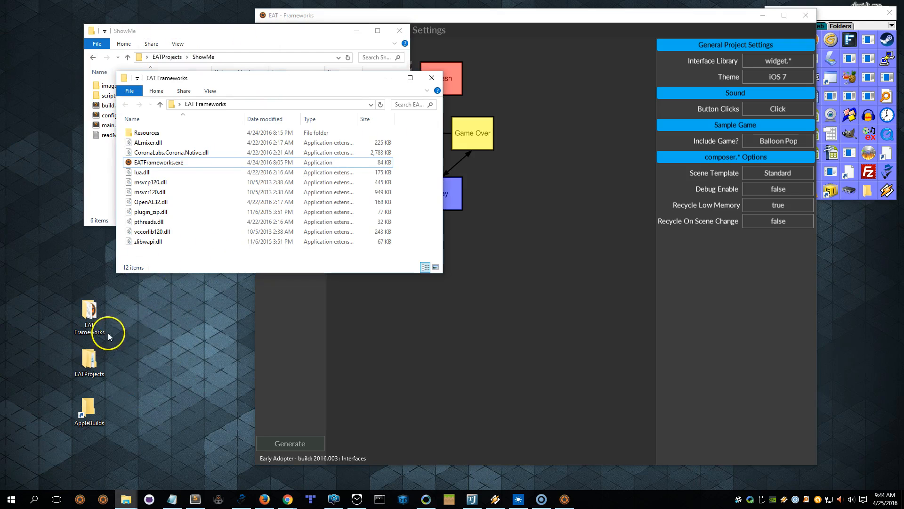
Step: Open the EATProjects folder from the desktop and delete the MoneyMaker and ShowMe folders in it
double_click(90, 359)
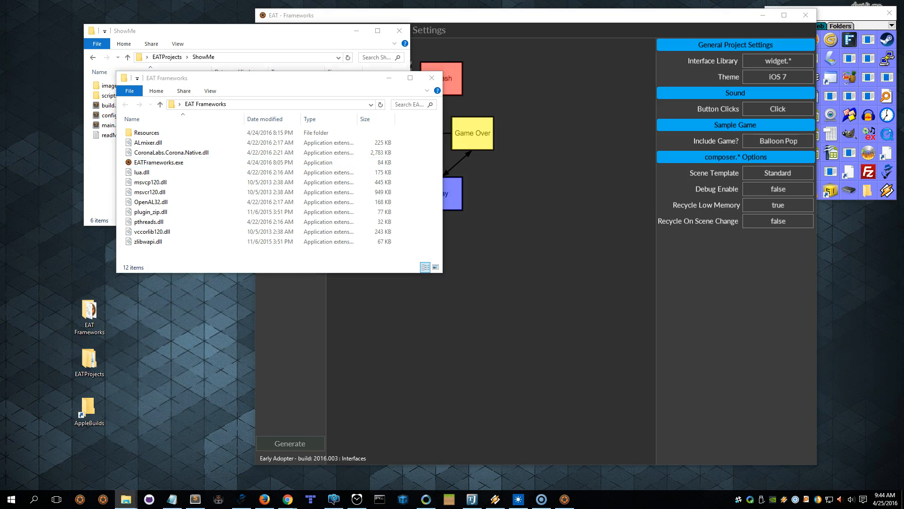
drag(104, 98, 404, 169)
drag(337, 312, 264, 213)
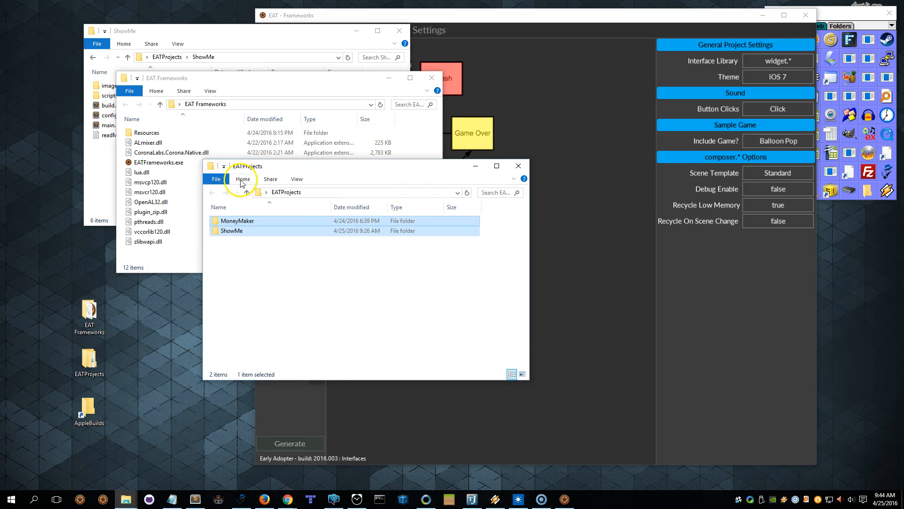
key(Delete)
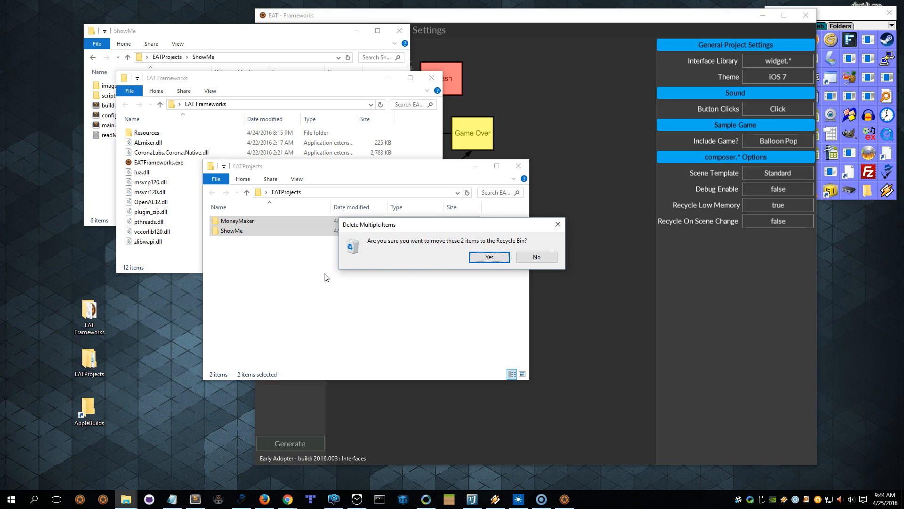
click(489, 257)
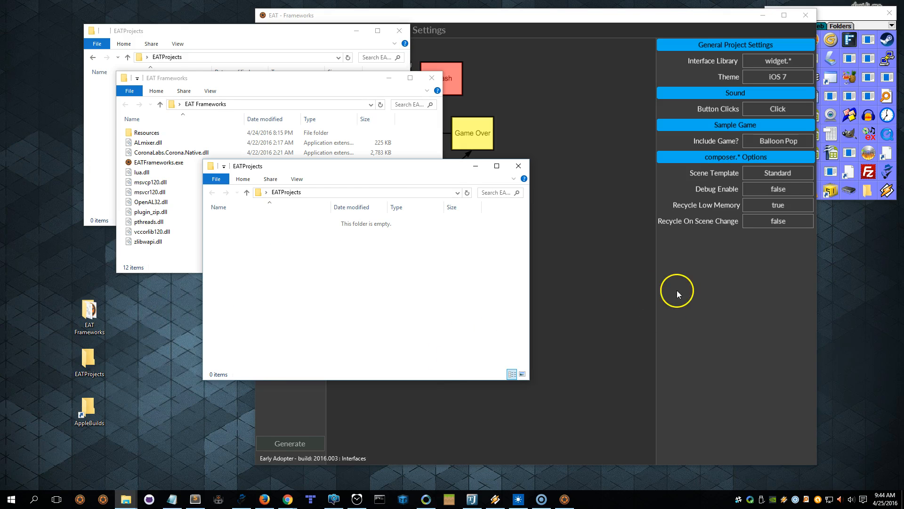
Step: Return to EAT Frameworks, dismiss the information message, generate the MoneyMaker project and check its folder in EATProjects
click(639, 213)
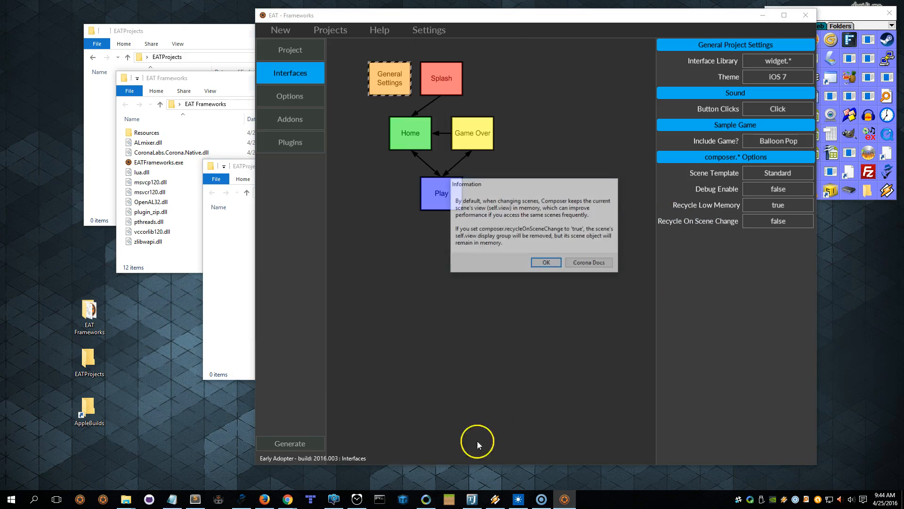
click(550, 263)
click(313, 443)
click(254, 346)
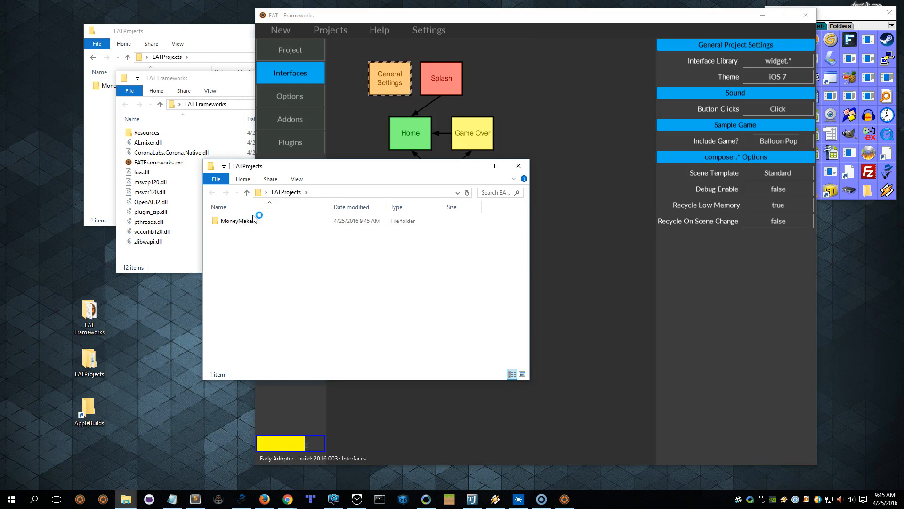
Step: Start deleting the MoneyMaker project from the project management page, uncover the EATProjects folder window, and decline the permanent deletion
click(326, 32)
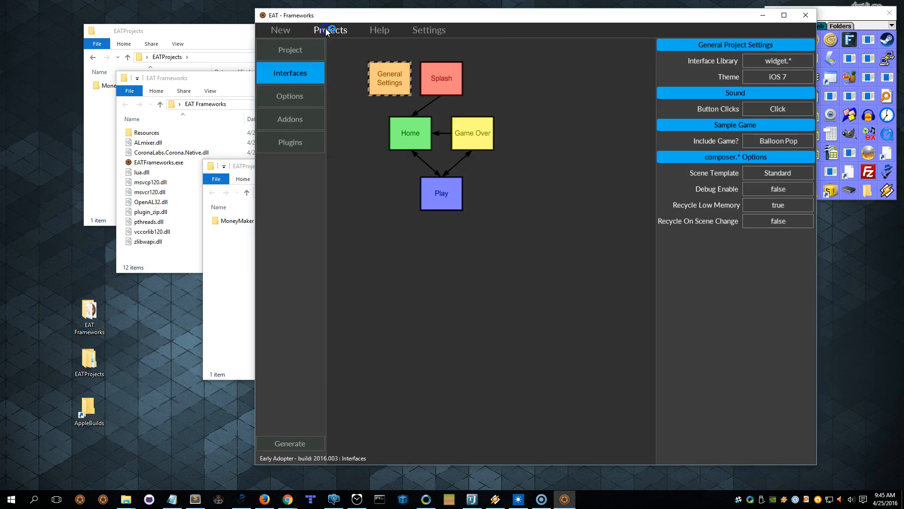
click(316, 73)
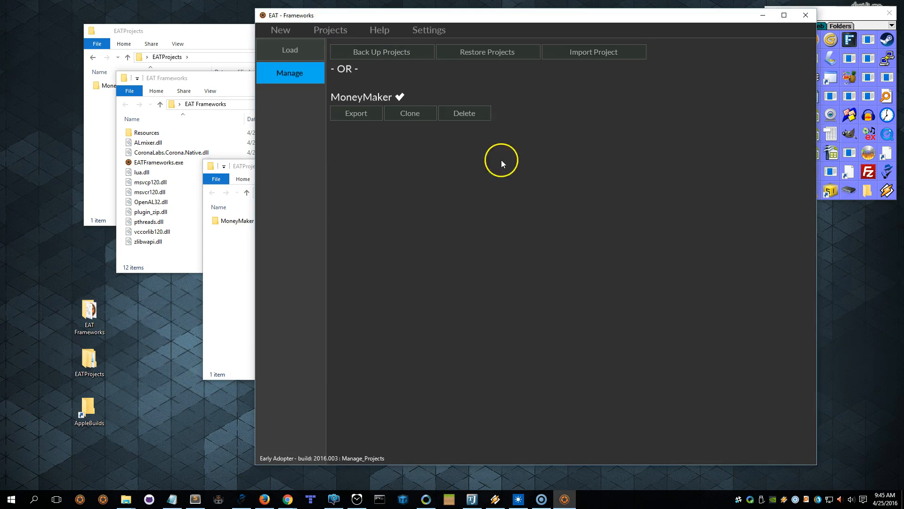
click(472, 114)
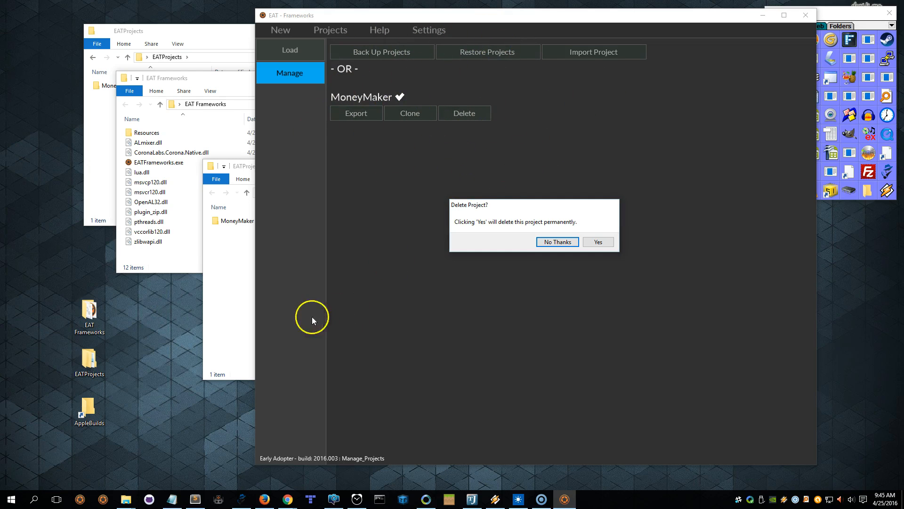
click(245, 265)
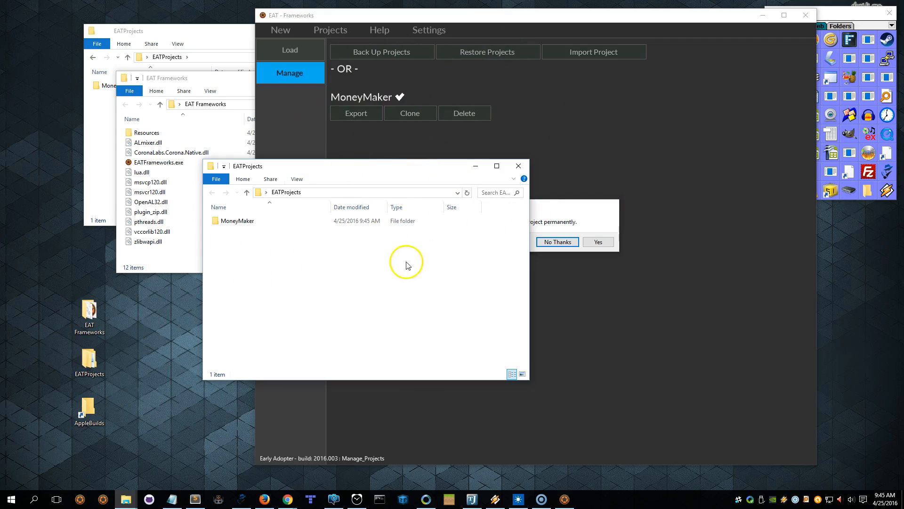
drag(357, 169, 303, 236)
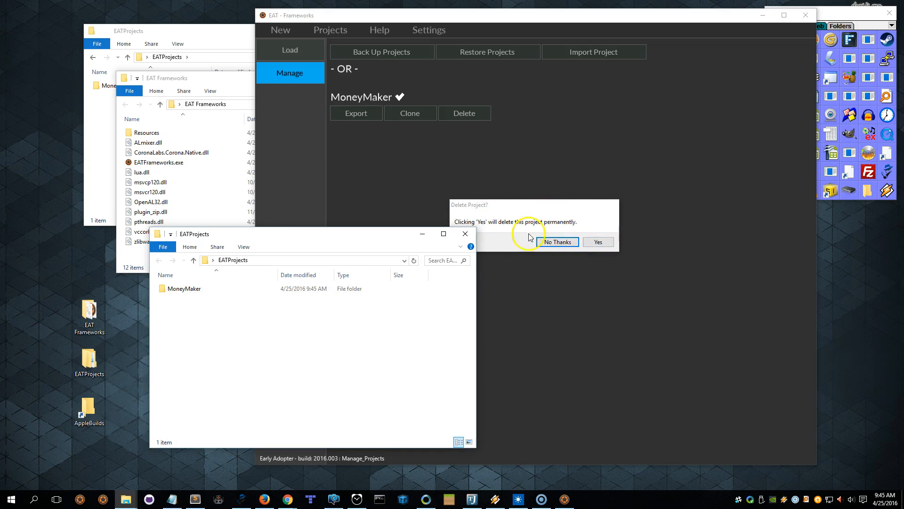
click(568, 243)
Step: Open the generated MoneyMaker folder in EATProjects, review its readMe.txt, and close the text file
click(184, 330)
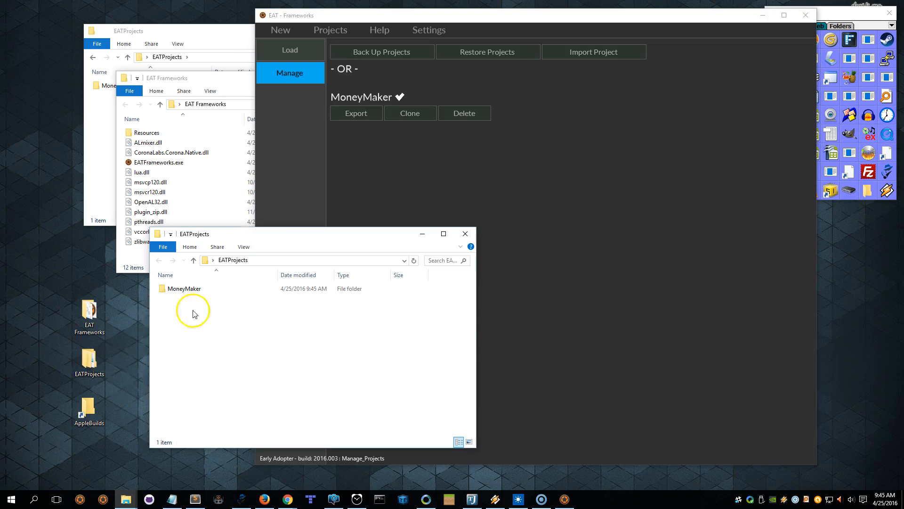
double_click(181, 289)
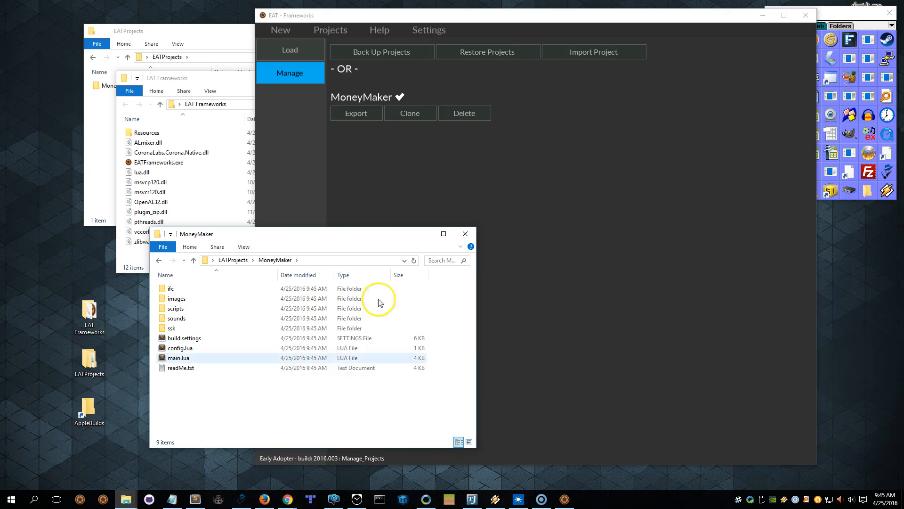
drag(346, 236, 324, 246)
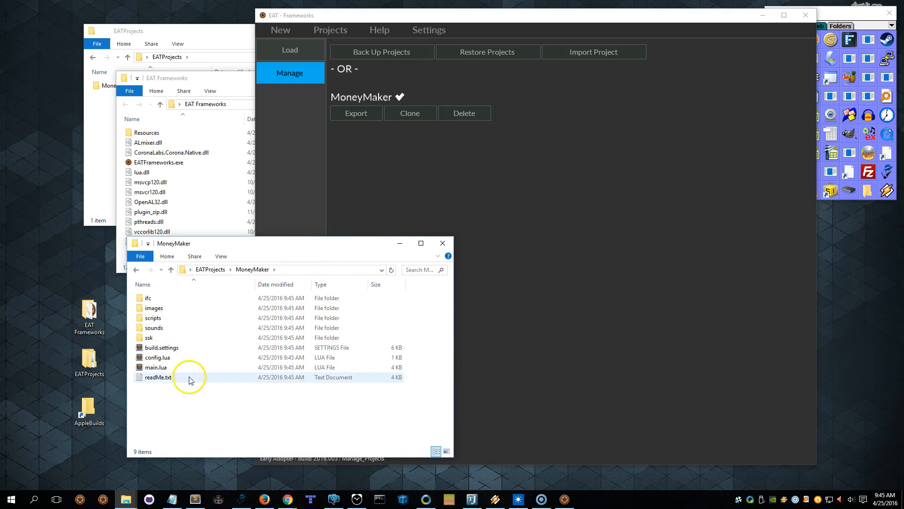
double_click(159, 378)
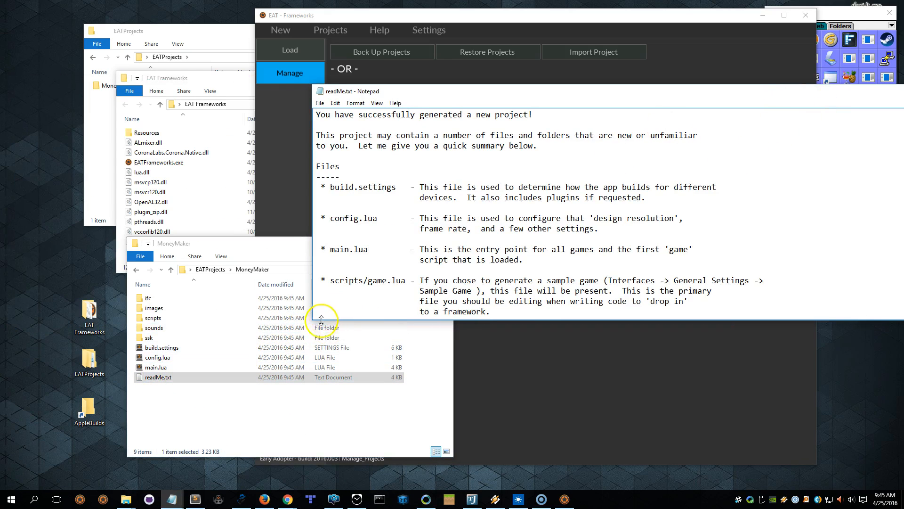
drag(313, 320, 388, 458)
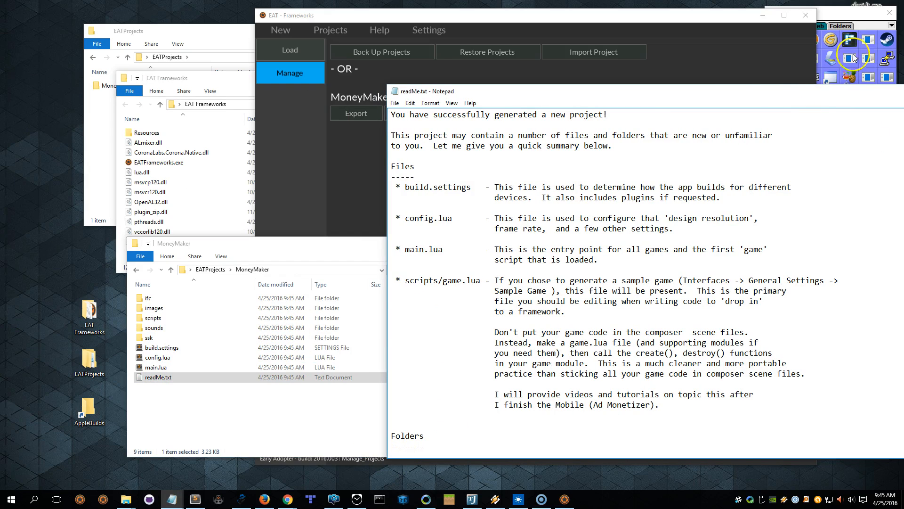
drag(752, 87, 650, 62)
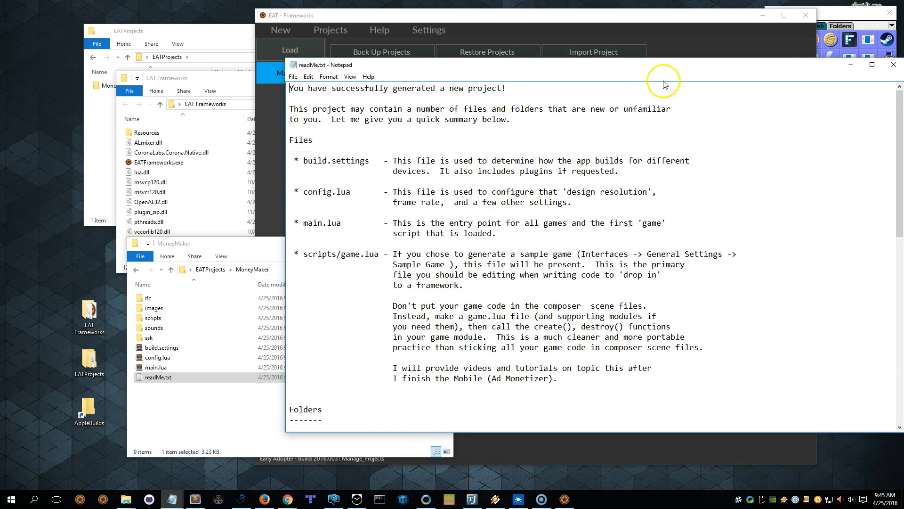
click(894, 64)
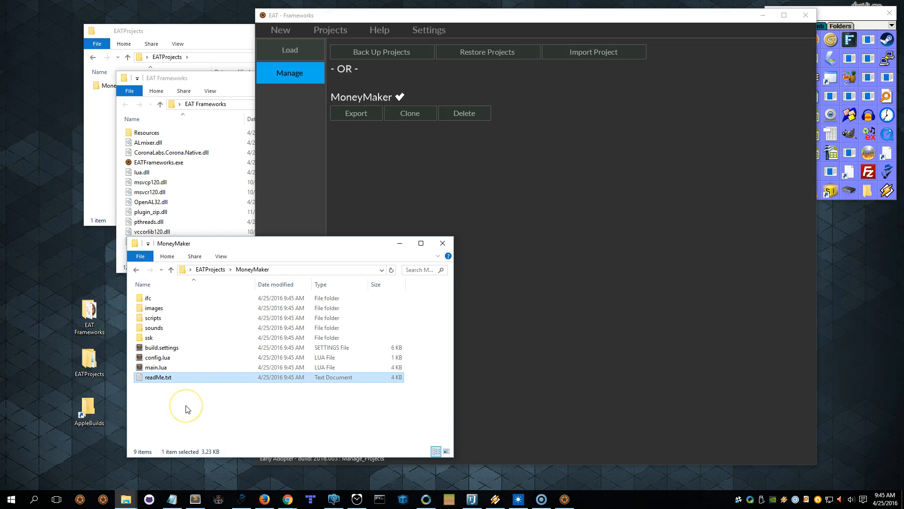
Step: Move the MoneyMaker folder window aside, launch Corona Simulator and run the project's main.lua in it
drag(257, 243, 183, 222)
right_click(85, 503)
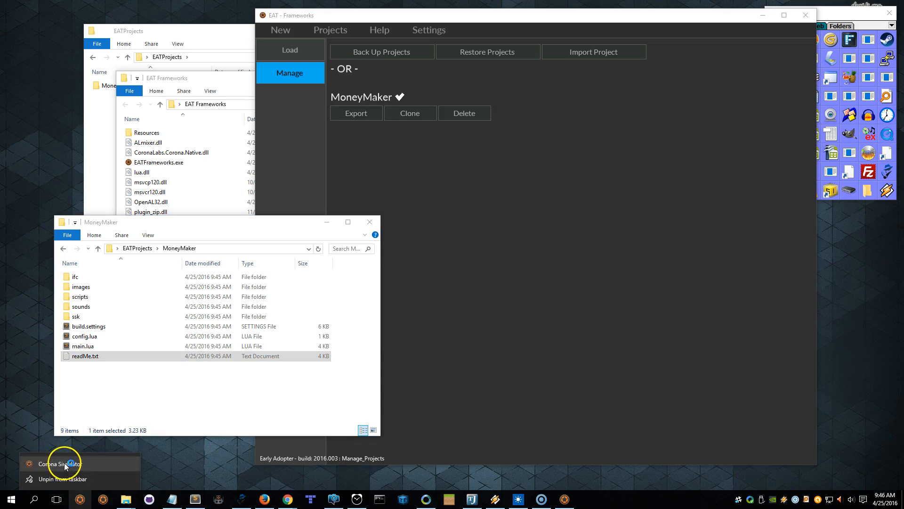
click(62, 464)
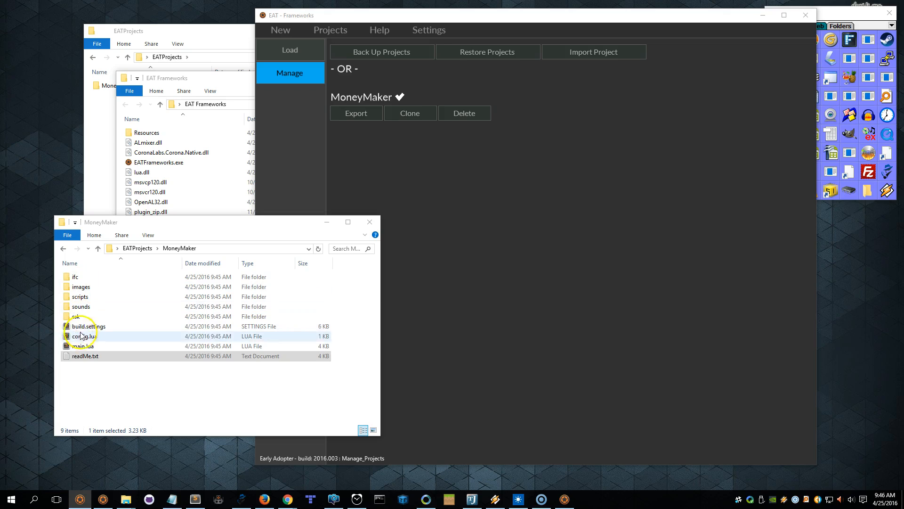
click(76, 347)
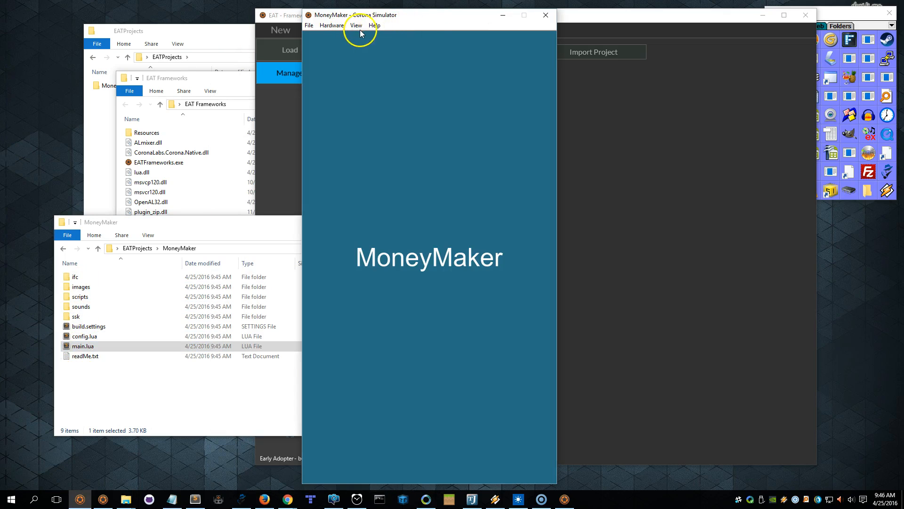
Step: Switch the simulated device to a borderless view and move the simulator window so the whole game screen fits
click(357, 26)
mouse_move(382, 60)
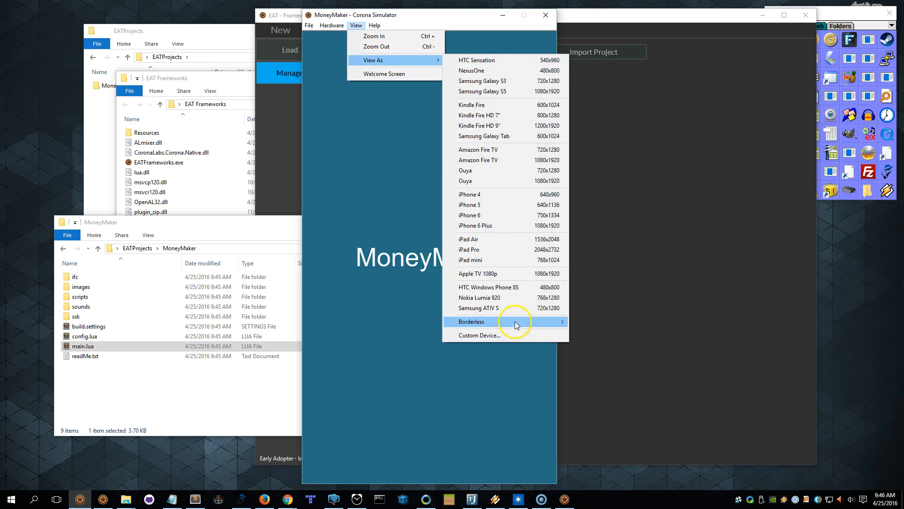
mouse_move(515, 321)
click(612, 342)
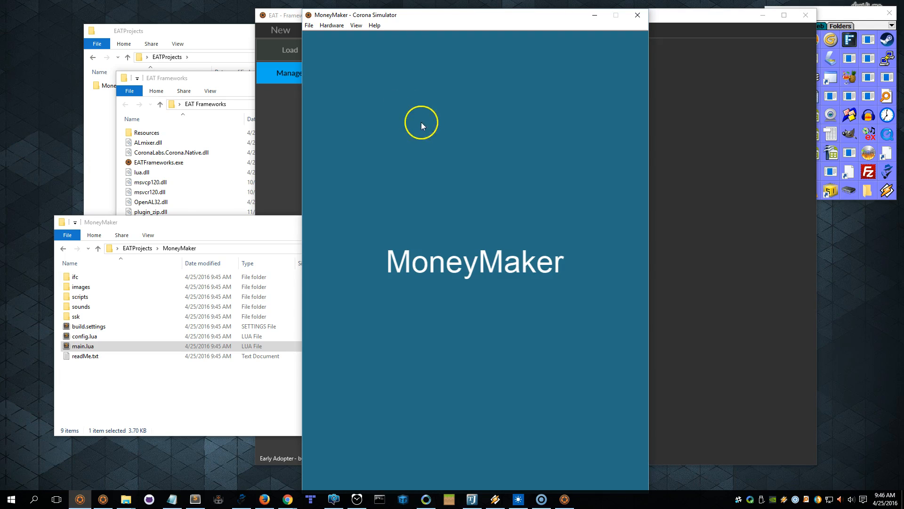
click(528, 18)
drag(532, 17, 549, 9)
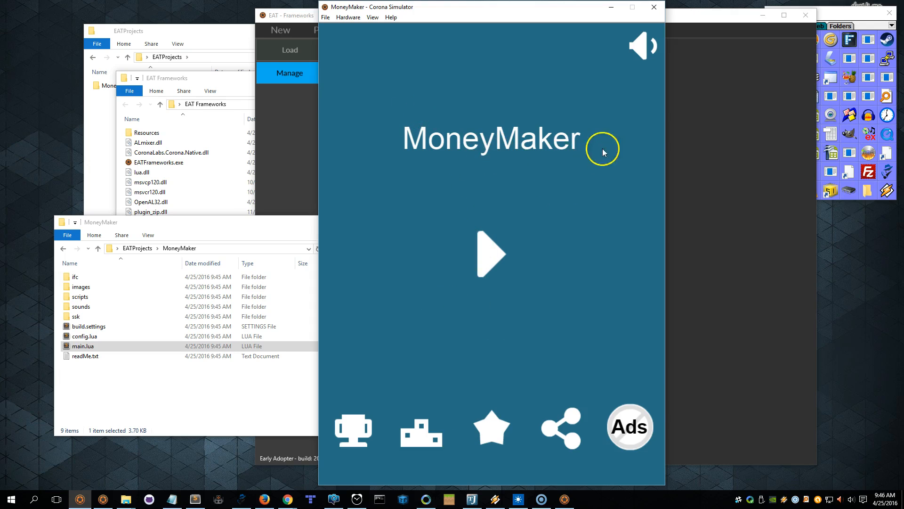
Step: Try the sound button on the MoneyMaker home screen and play the balloon-popping game through to Game Over
click(643, 47)
click(484, 250)
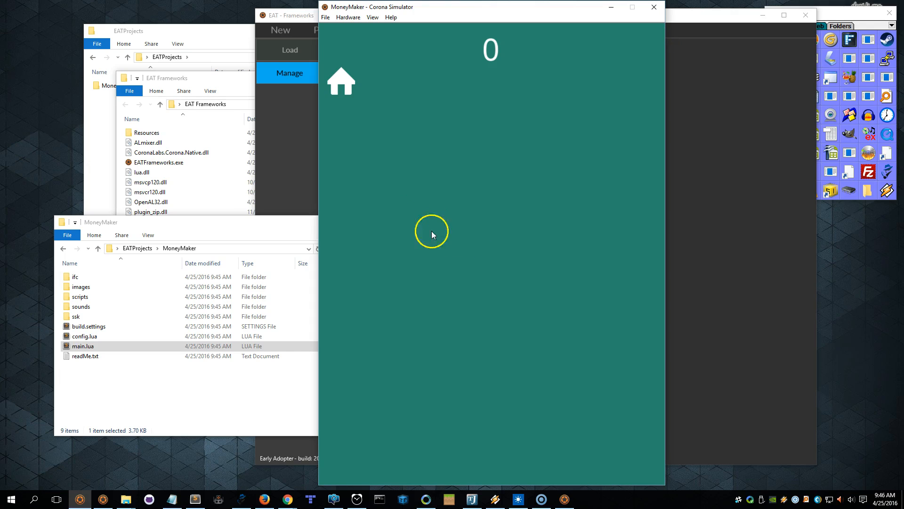
click(396, 134)
click(434, 99)
click(379, 87)
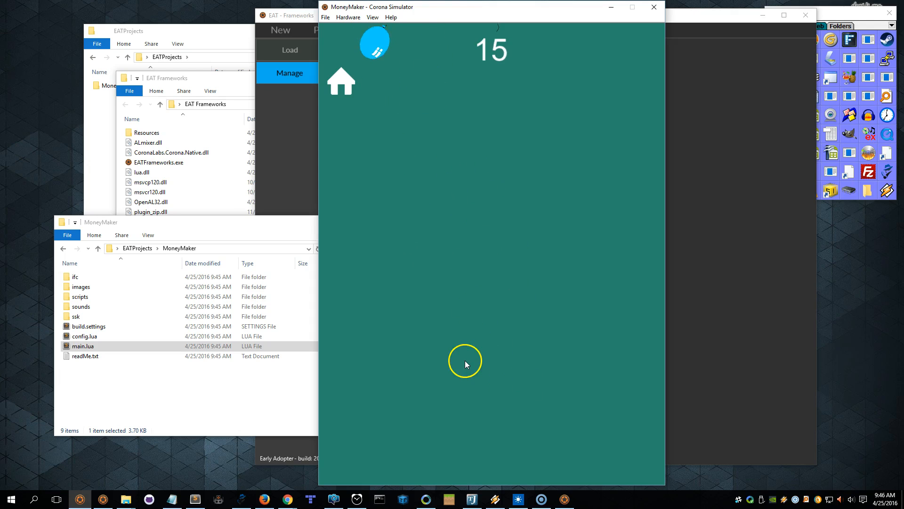
click(383, 114)
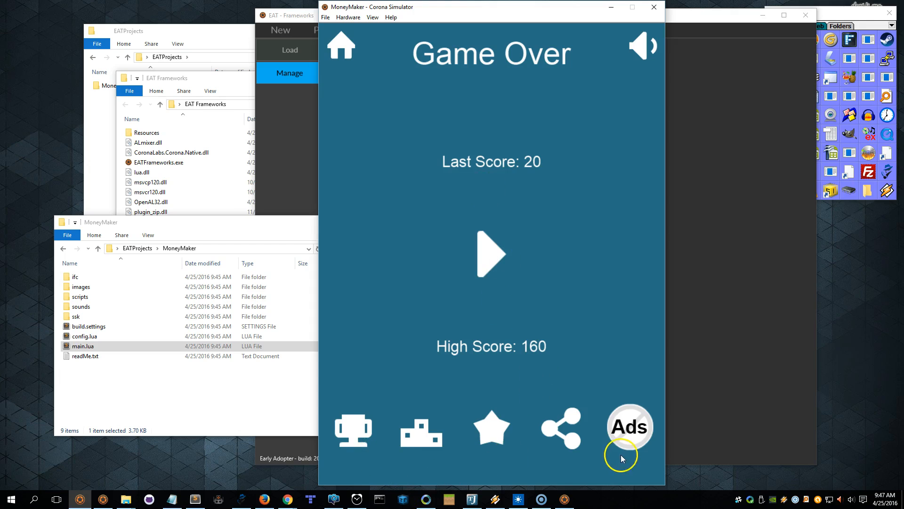
Step: Test the achievements, leaderboard, rate, share and No Ads buttons on the Game Over screen, dismissing each message
click(361, 433)
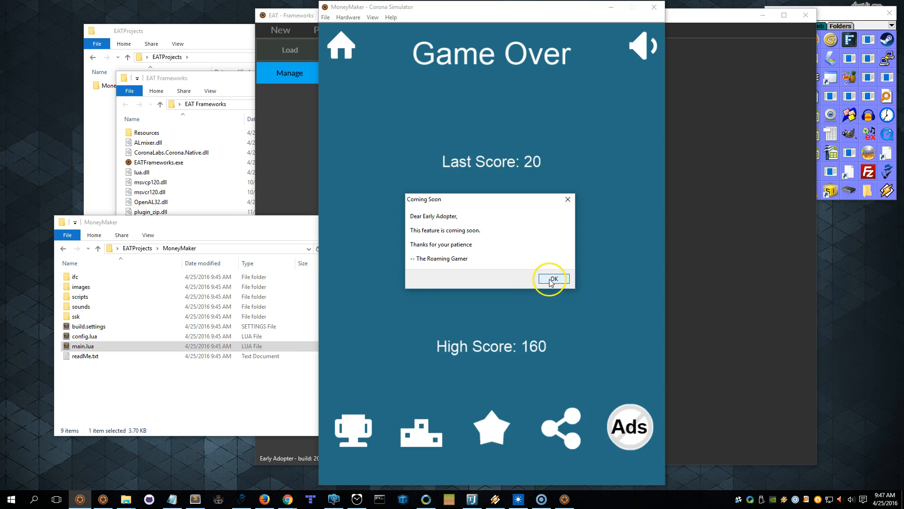
click(567, 200)
click(425, 439)
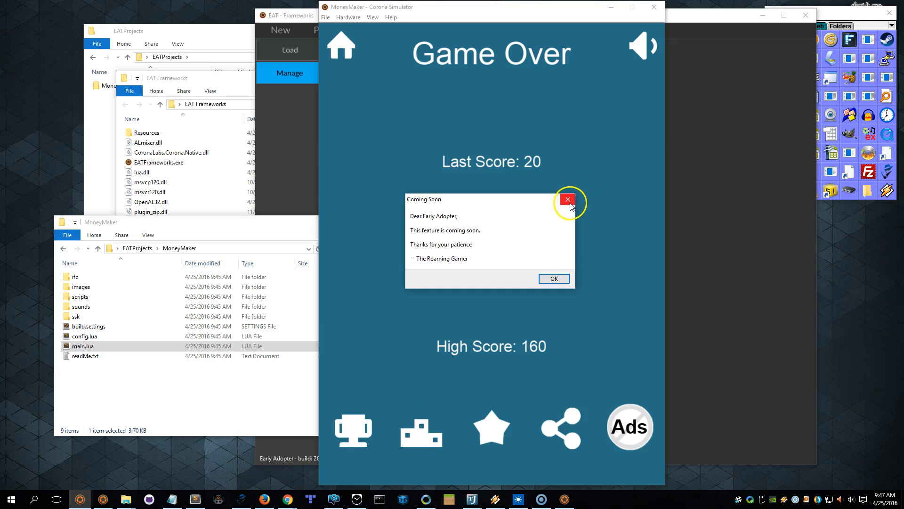
click(569, 202)
click(490, 434)
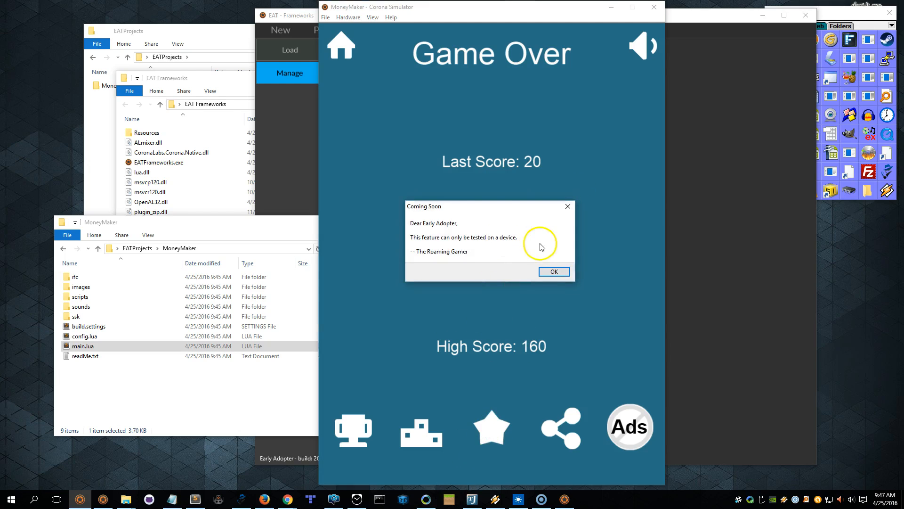
click(568, 206)
click(566, 427)
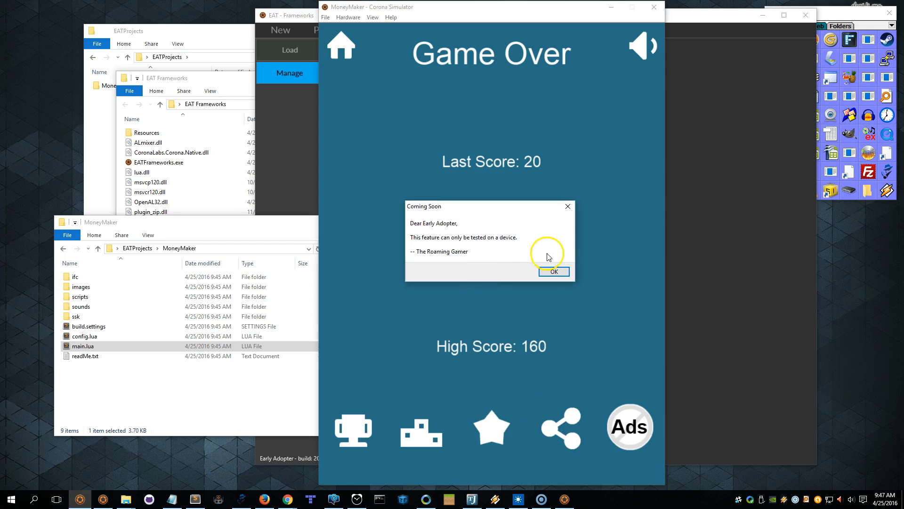
click(568, 206)
click(619, 427)
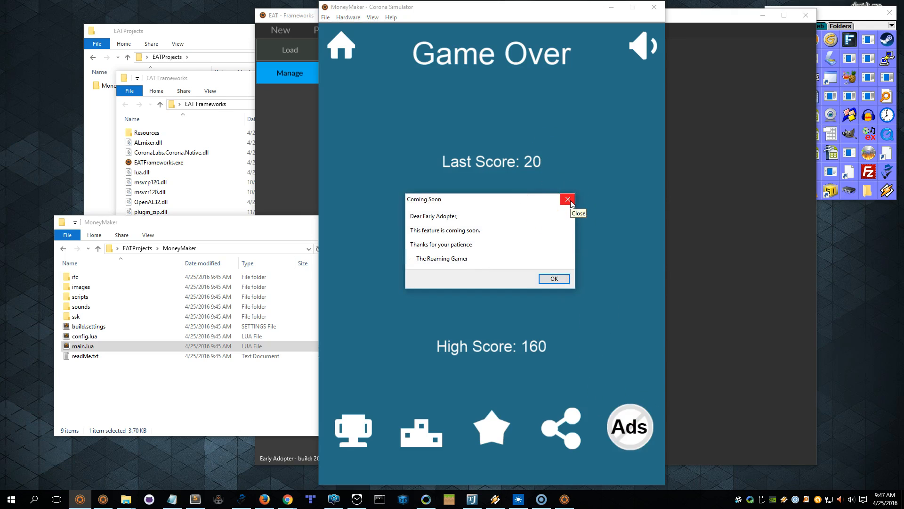
click(572, 203)
Step: Move the simulator window aside, return to EAT Frameworks and load the MoneyMaker project
drag(542, 8, 271, 12)
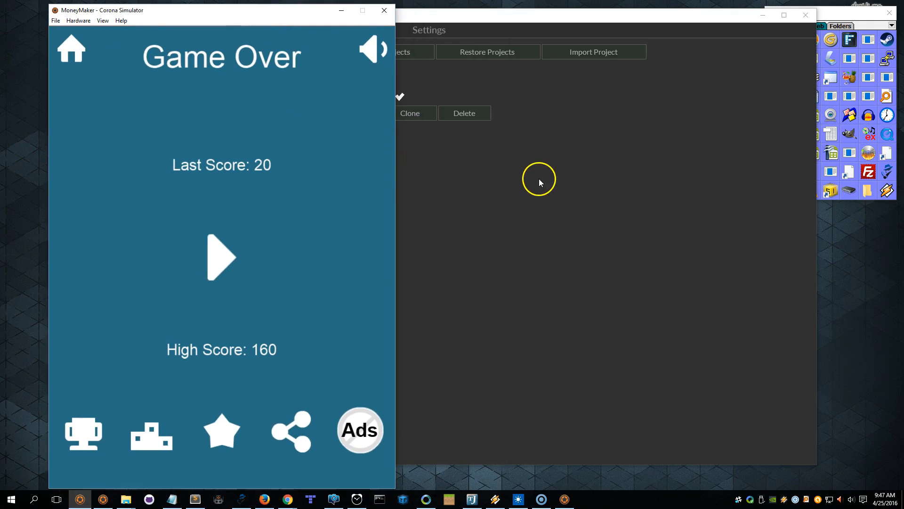
click(541, 202)
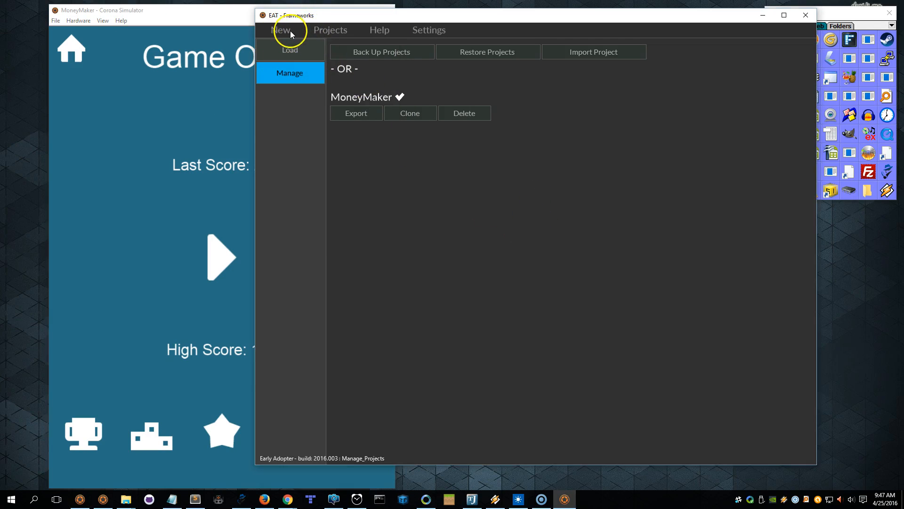
click(288, 49)
click(390, 50)
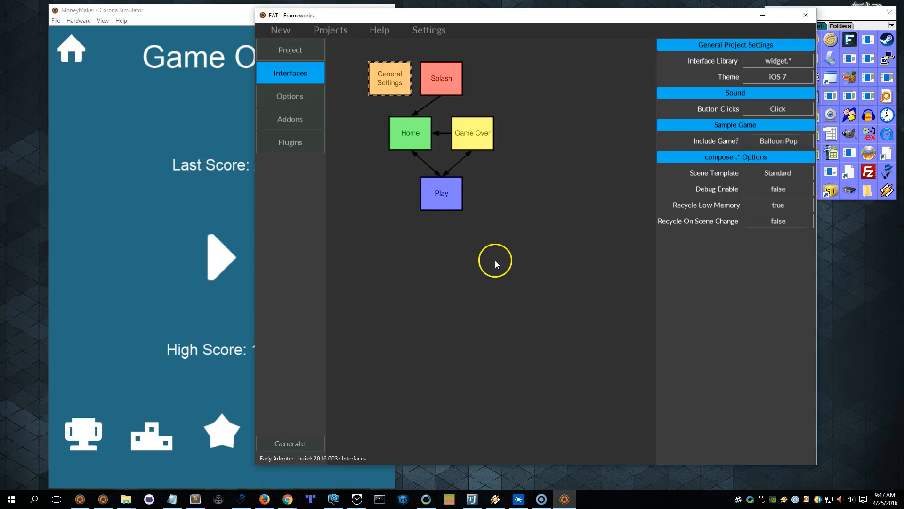
Step: Set the Home interface's Transition To Play effect to fromLeft
click(417, 144)
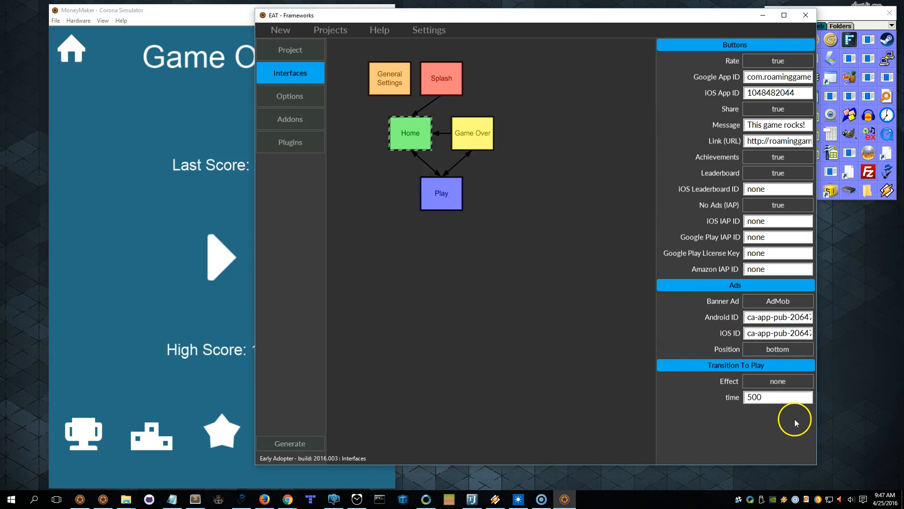
click(774, 382)
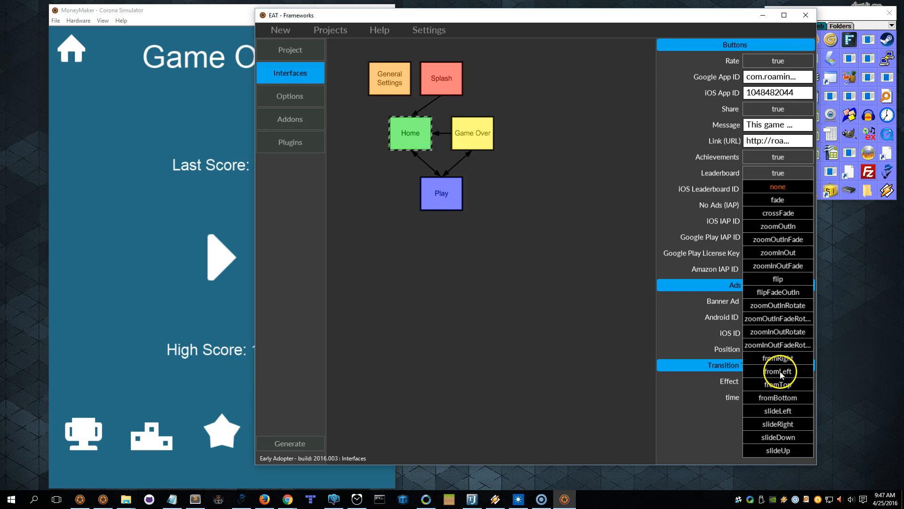
click(776, 371)
click(766, 398)
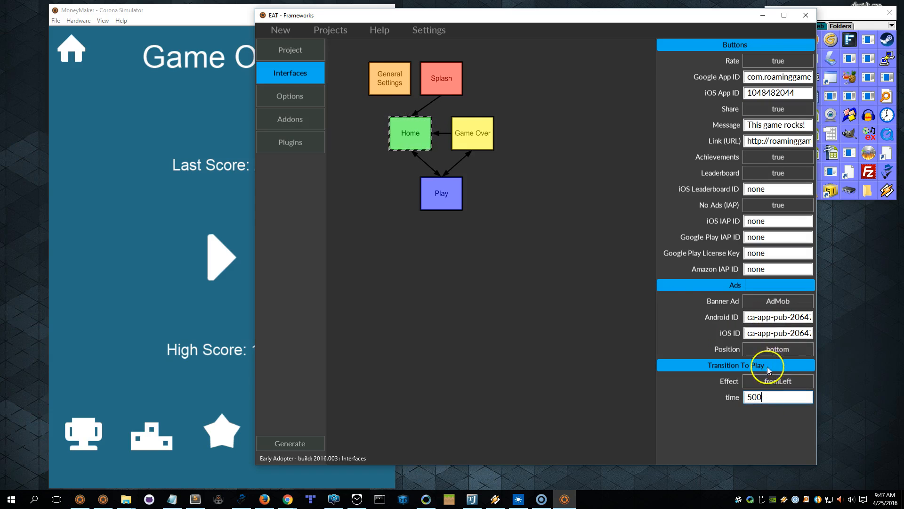
Step: Set the Splash interface's Transition To Home effect to zoomInOut
click(426, 93)
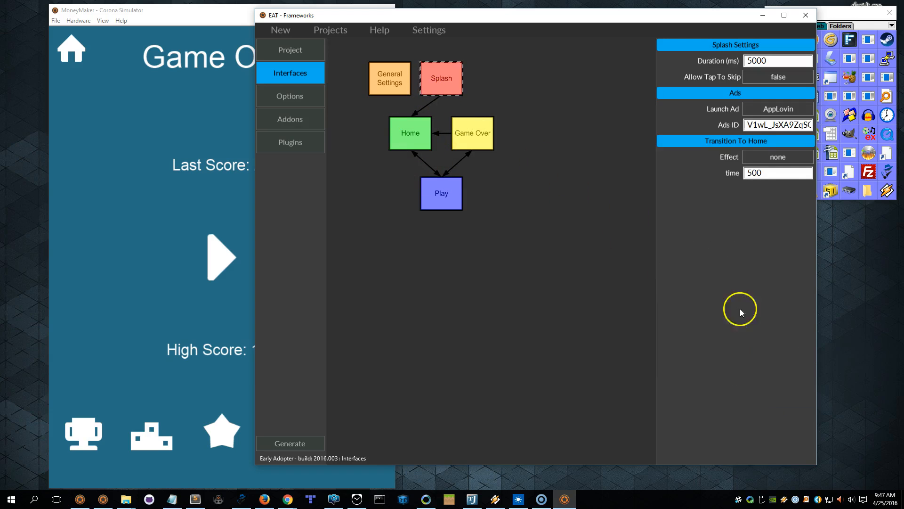
click(766, 157)
click(784, 249)
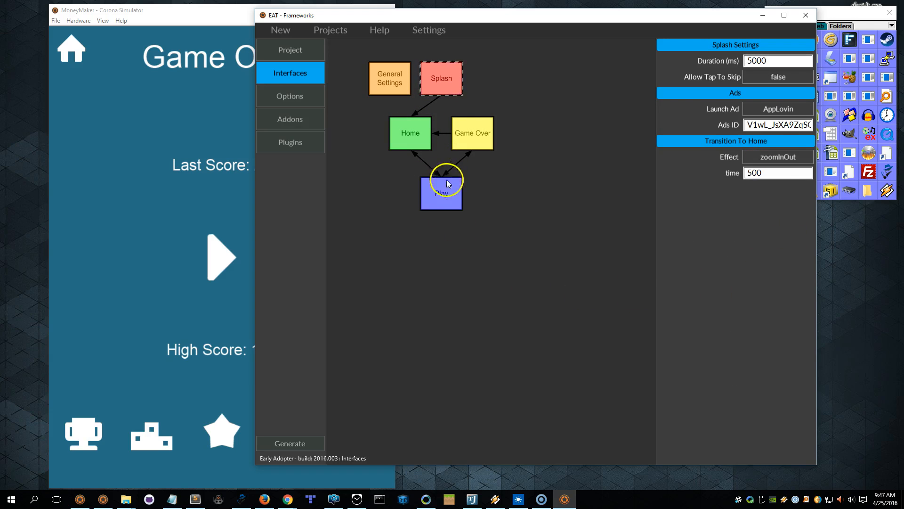
Step: Set the Play interface's Transition To Game Over effect to zoomInOutFadeRotate with a time of 1000
click(437, 190)
click(776, 190)
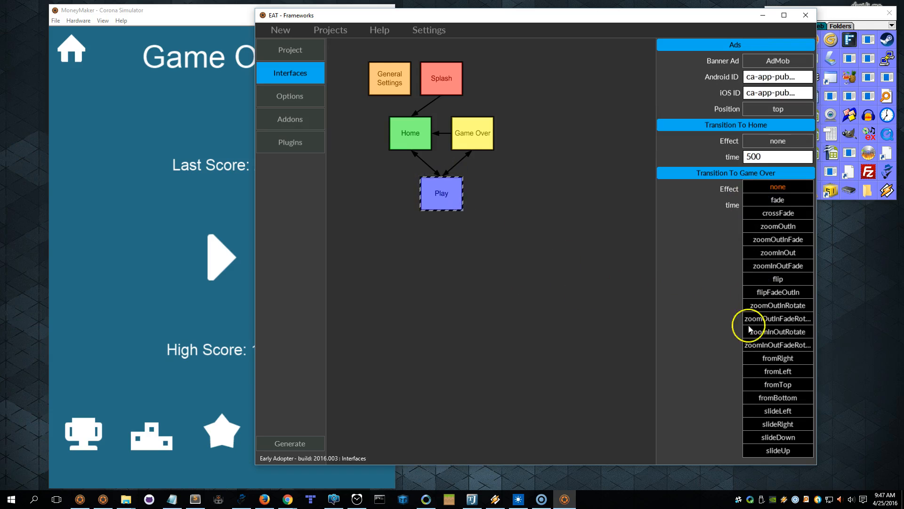
click(780, 346)
click(767, 205)
text(1000)
Step: Set the Game Over interface's Transition To Home effect to crossFade with a time of 1200
click(469, 136)
click(764, 428)
click(784, 214)
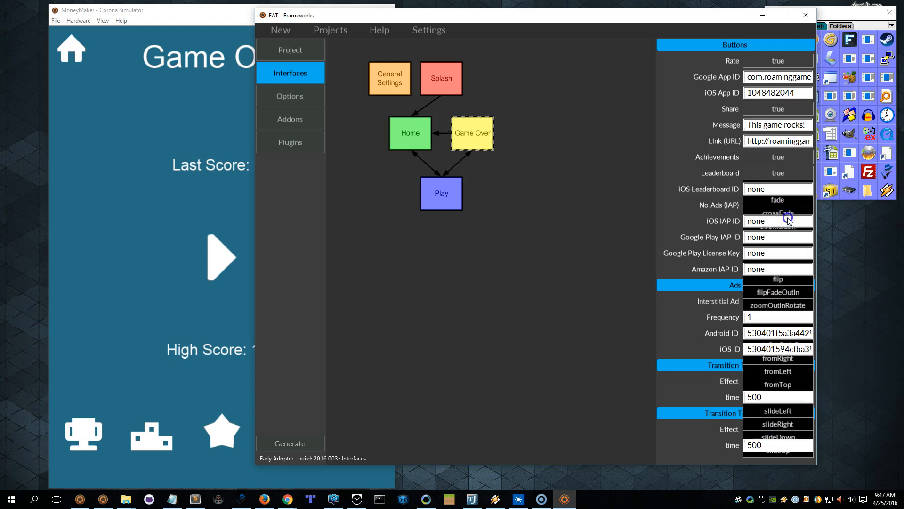
click(777, 444)
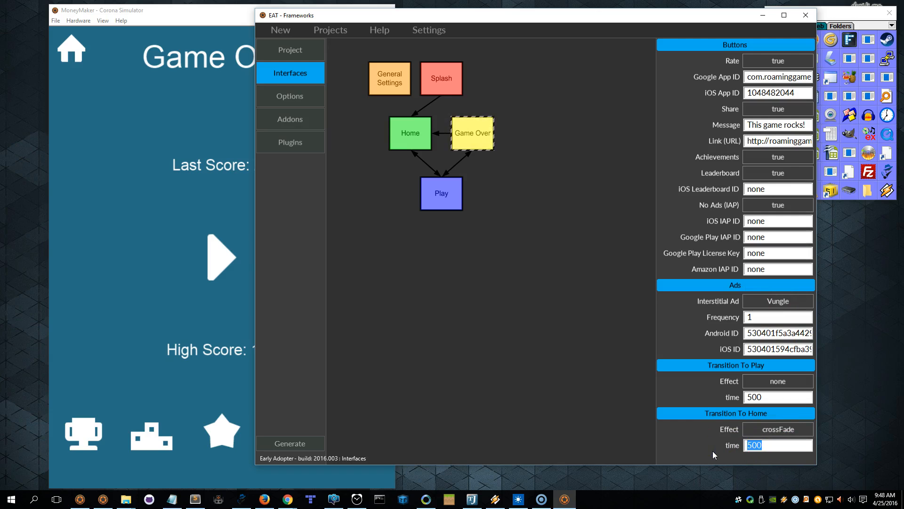
text(120)
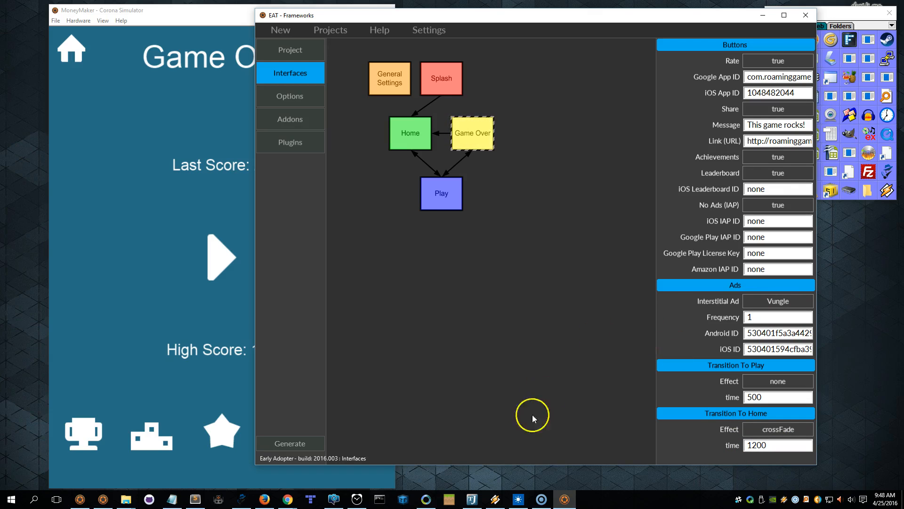
Step: Generate the MoneyMaker project, bring Corona Simulator into view and relaunch the game
click(302, 440)
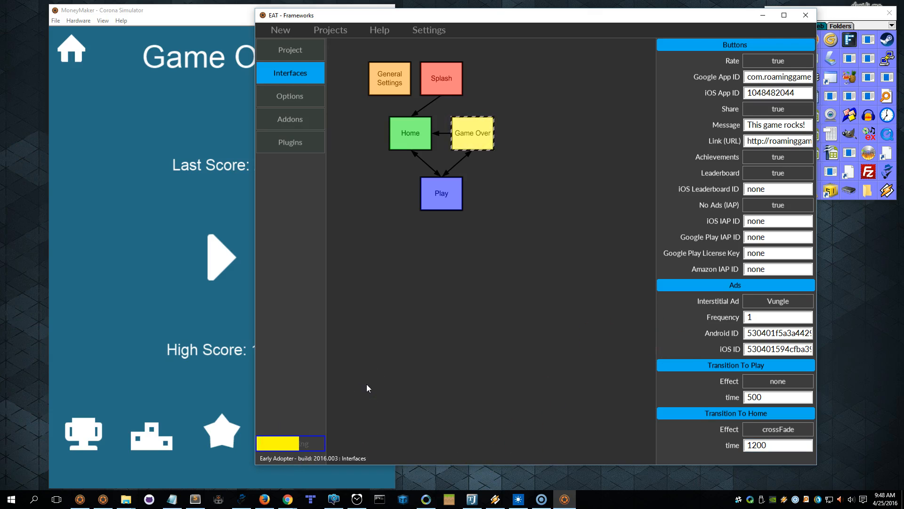
click(204, 154)
click(226, 84)
drag(258, 12, 565, 23)
key(ctrl+r)
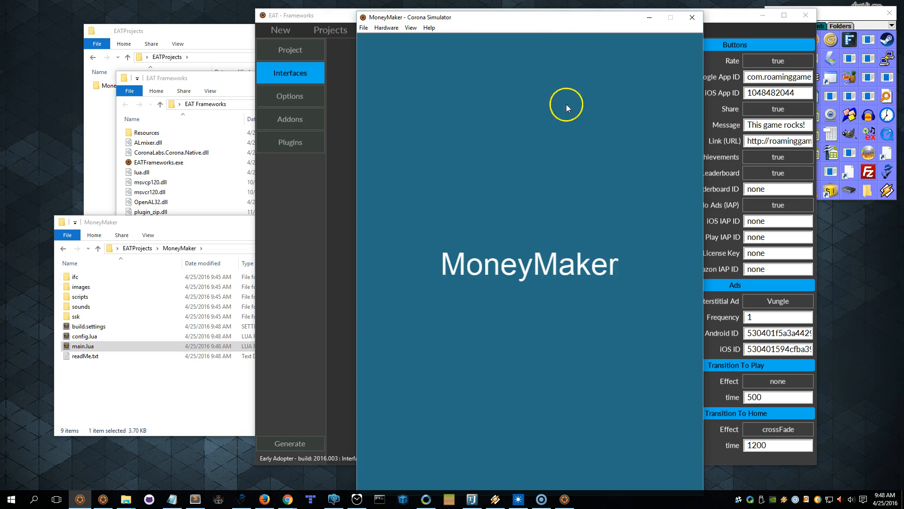
drag(608, 22, 606, 12)
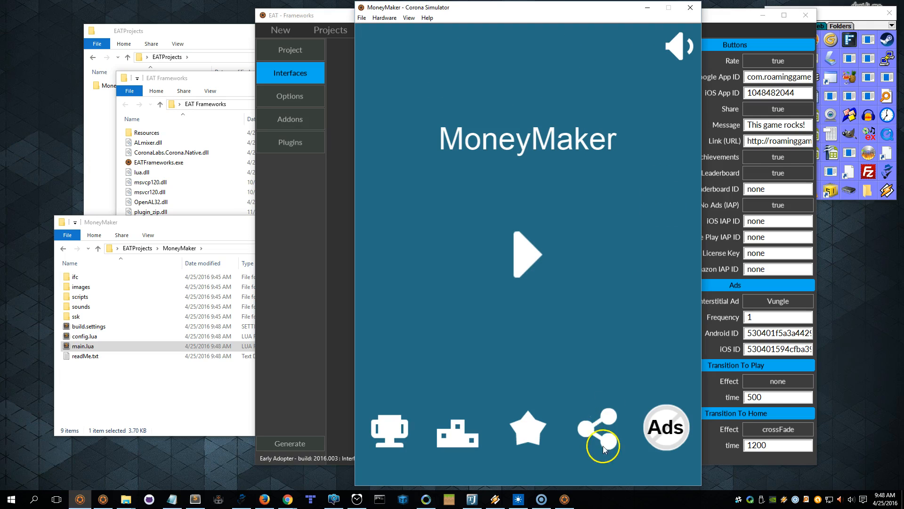
Step: Play a balloon round from the Home screen through to Game Over to test the scene transitions
click(523, 256)
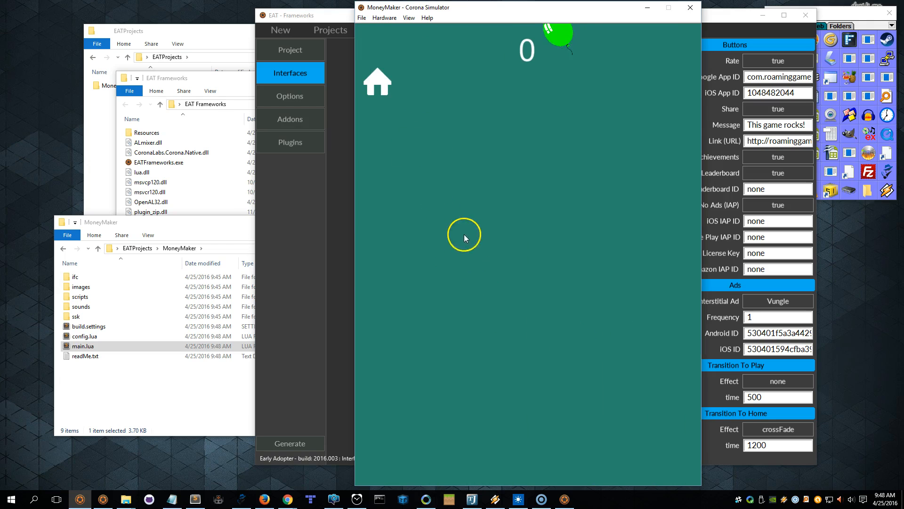
click(543, 75)
click(559, 117)
click(439, 336)
click(454, 338)
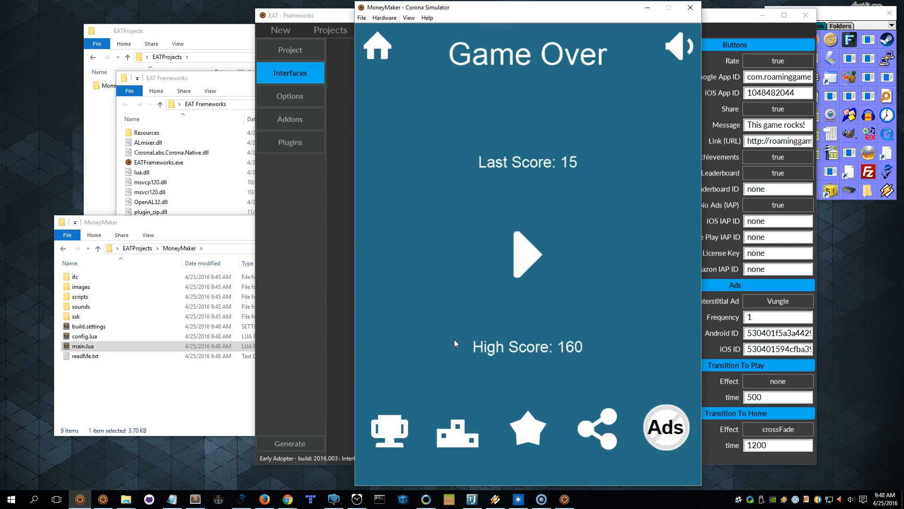
Step: Return to EAT Frameworks and set Game Over's Transition To Play effect to crossFade and Transition To Home effect to slideRight
click(652, 381)
click(720, 438)
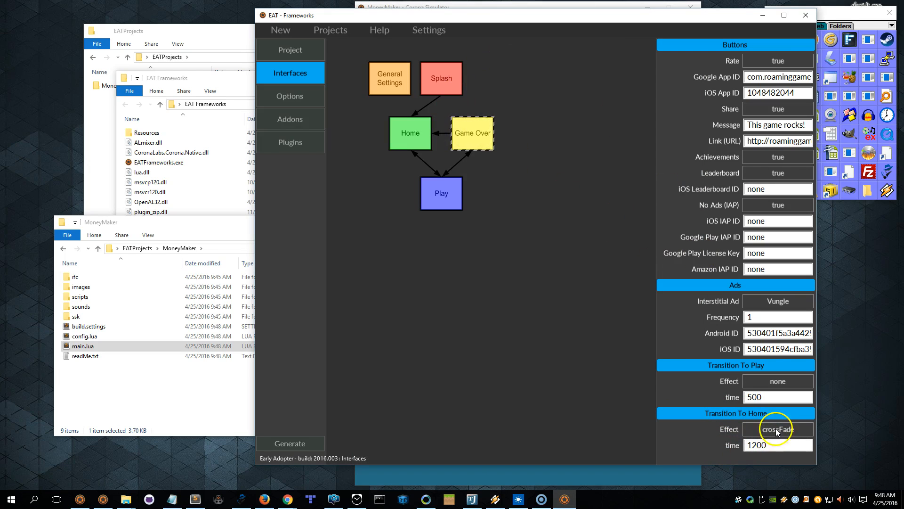
click(771, 375)
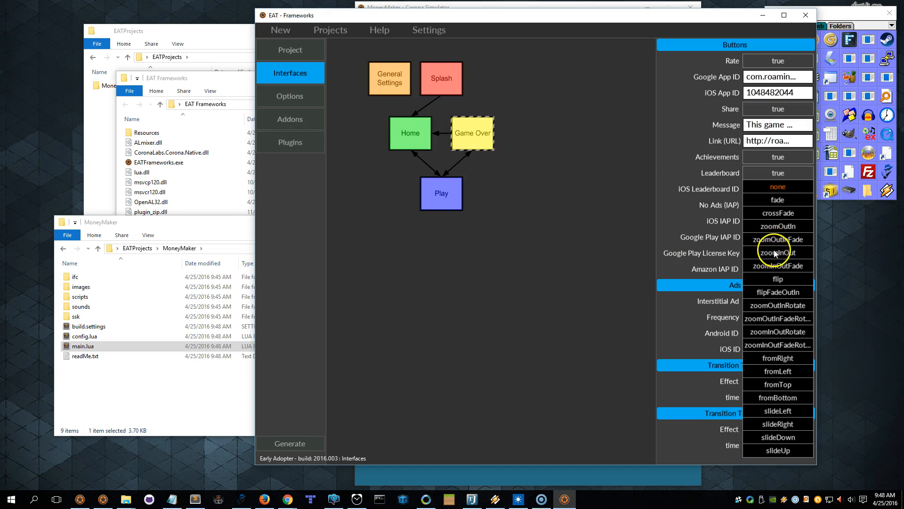
click(779, 212)
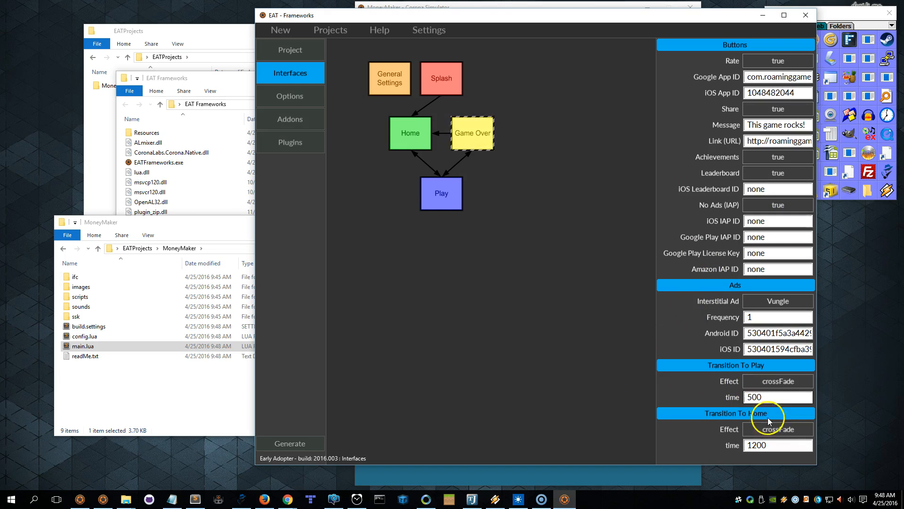
click(778, 428)
click(789, 432)
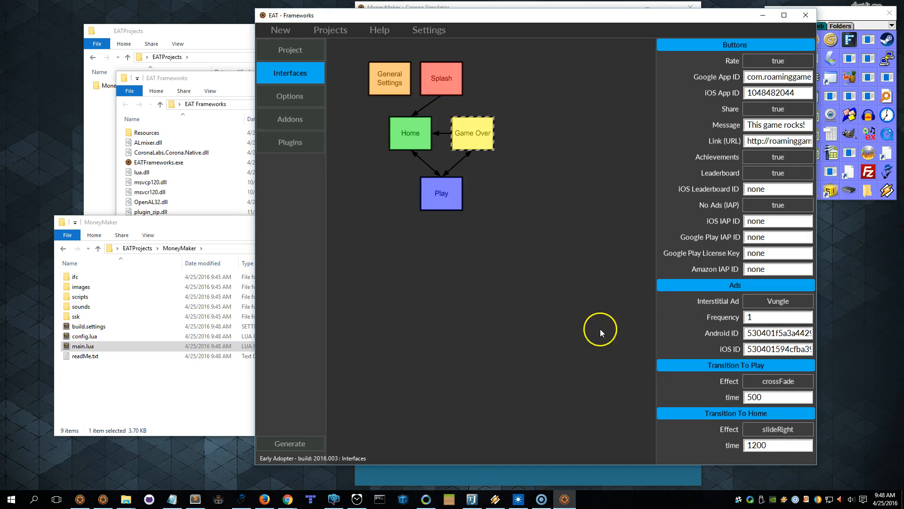
Step: Generate MoneyMaker again with the changed Game Over transitions and bring Corona Simulator to the front
click(524, 472)
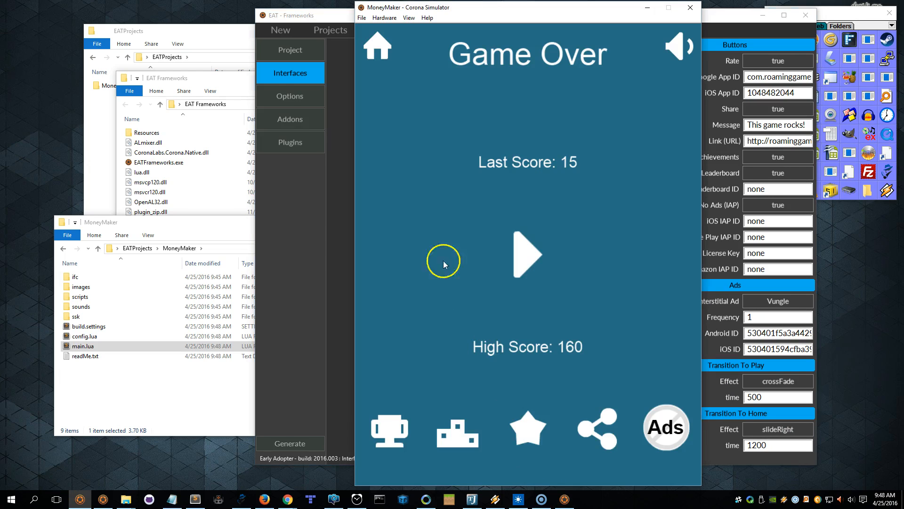
click(297, 440)
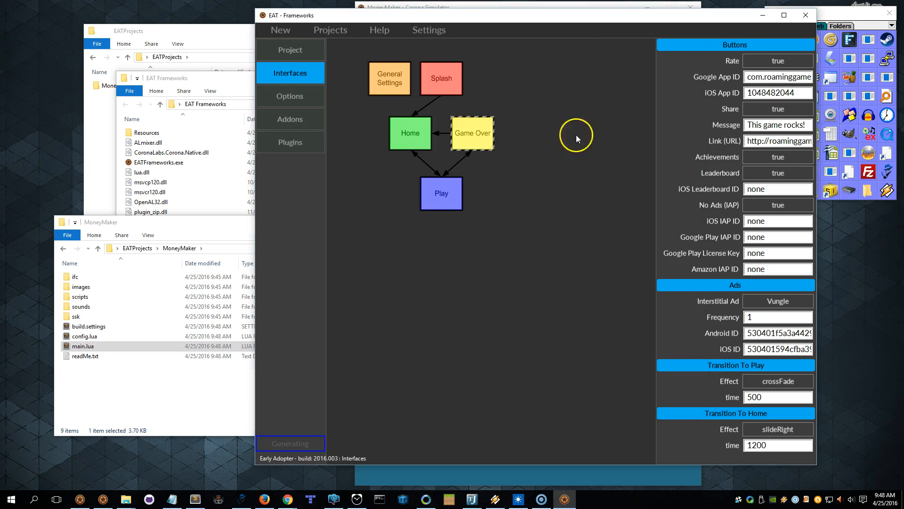
click(586, 6)
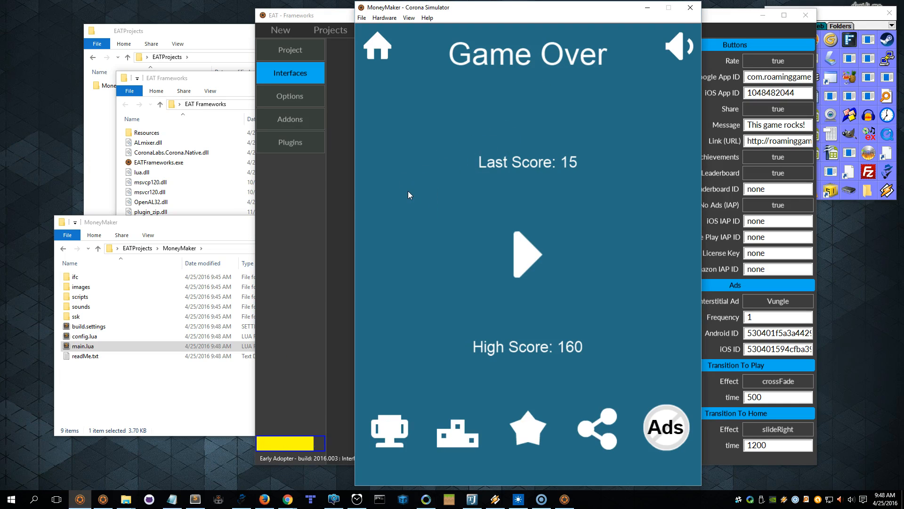
click(405, 232)
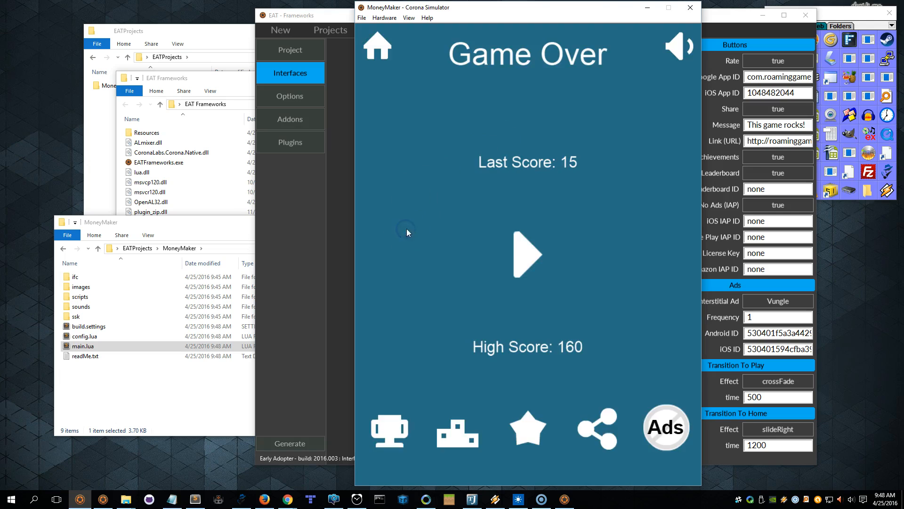
click(621, 290)
Step: Return to EAT Frameworks, set the Splash interface's Allow Tap To Skip to true and regenerate the project
click(287, 220)
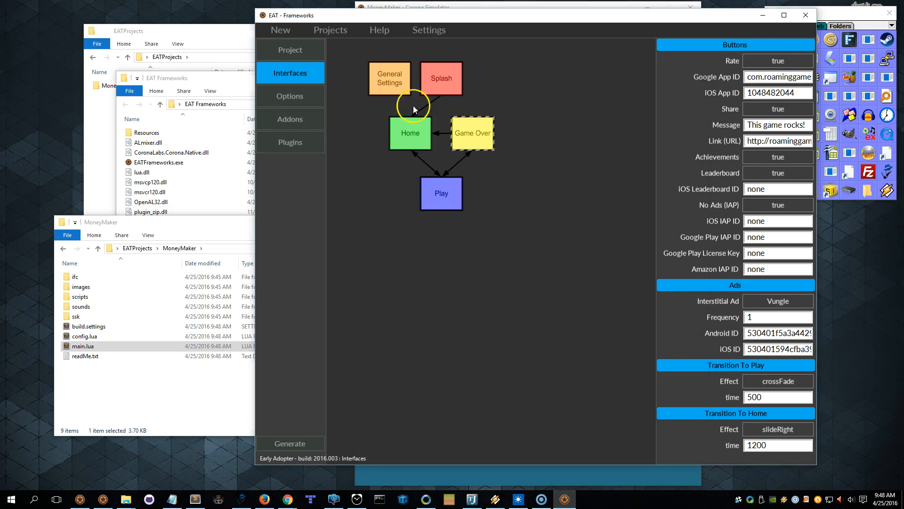
click(459, 79)
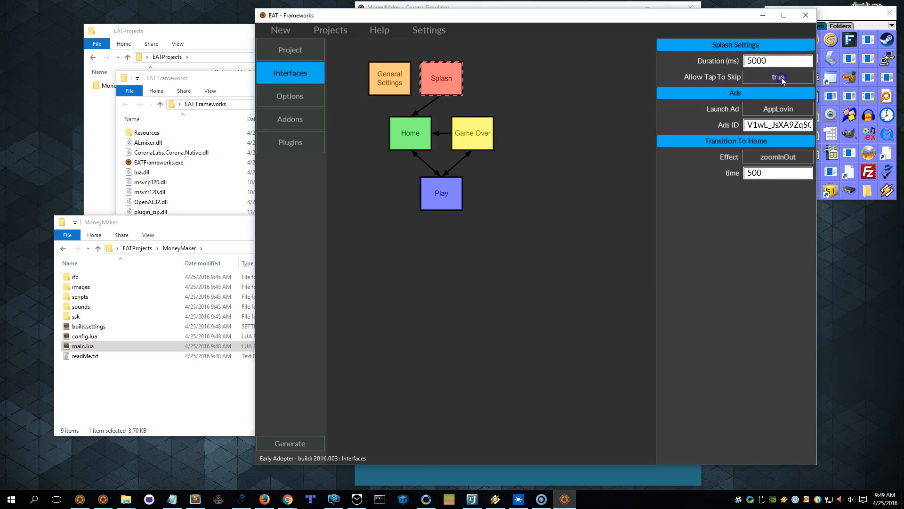
click(291, 444)
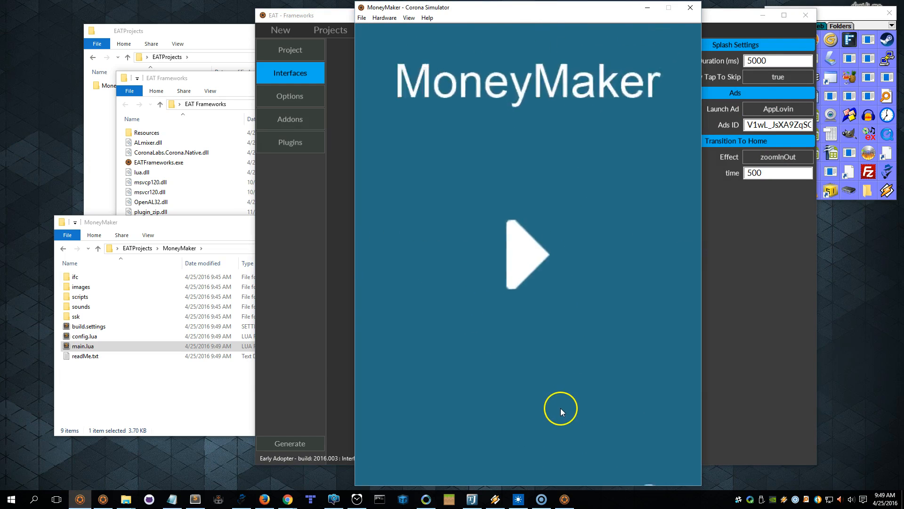
Step: Start a round from the Home screen in Corona Simulator and examine the transitions into Play and Game Over
click(520, 271)
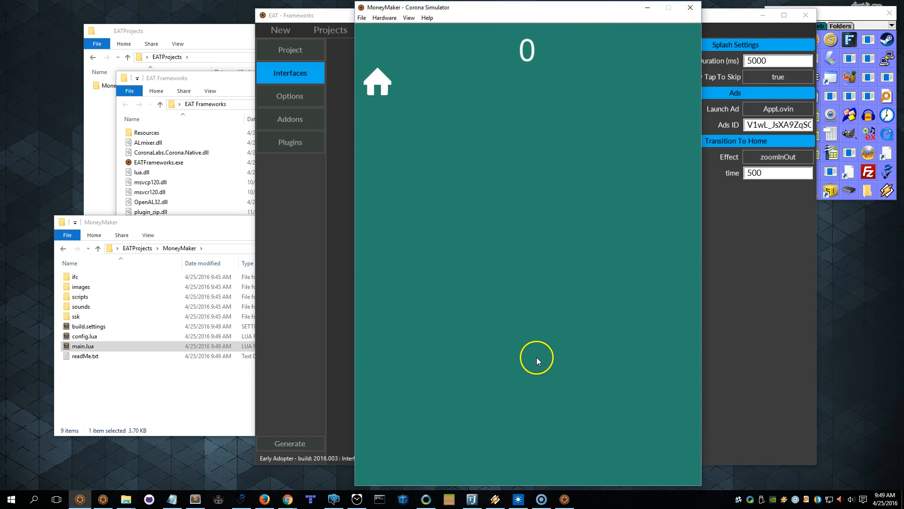
click(423, 140)
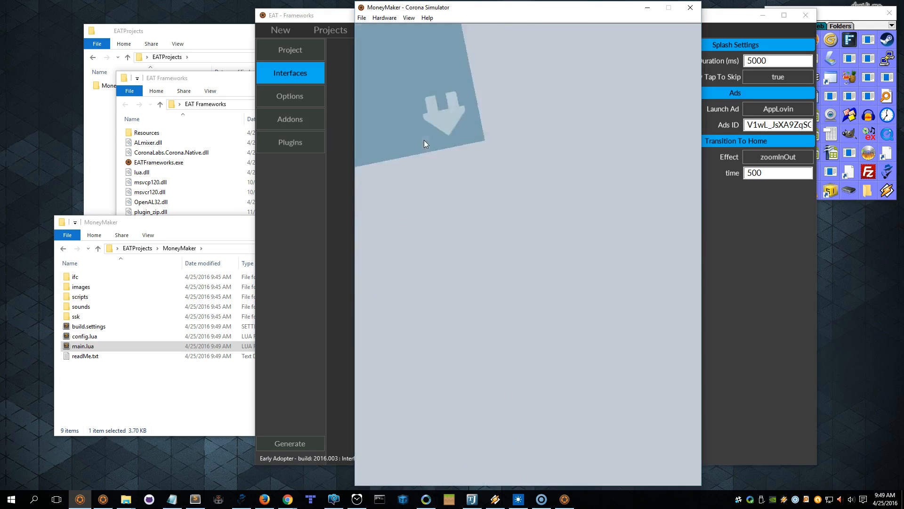
click(471, 142)
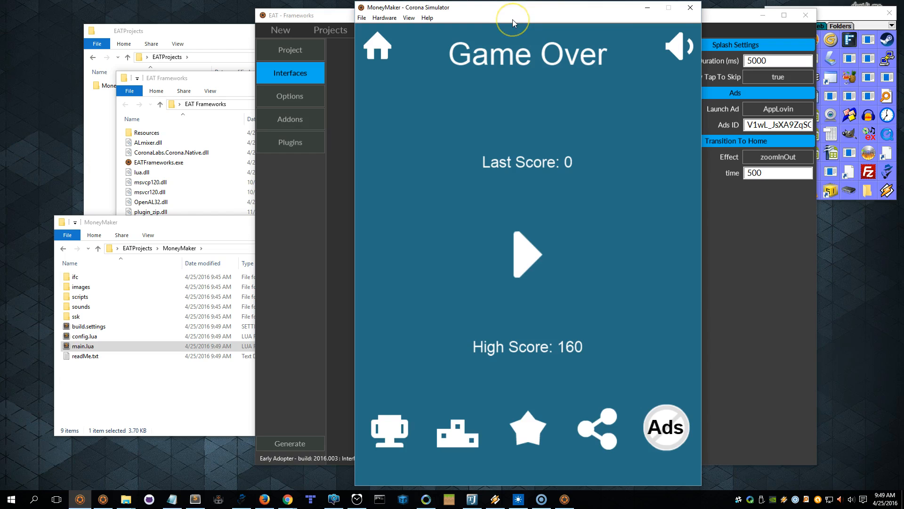
click(527, 12)
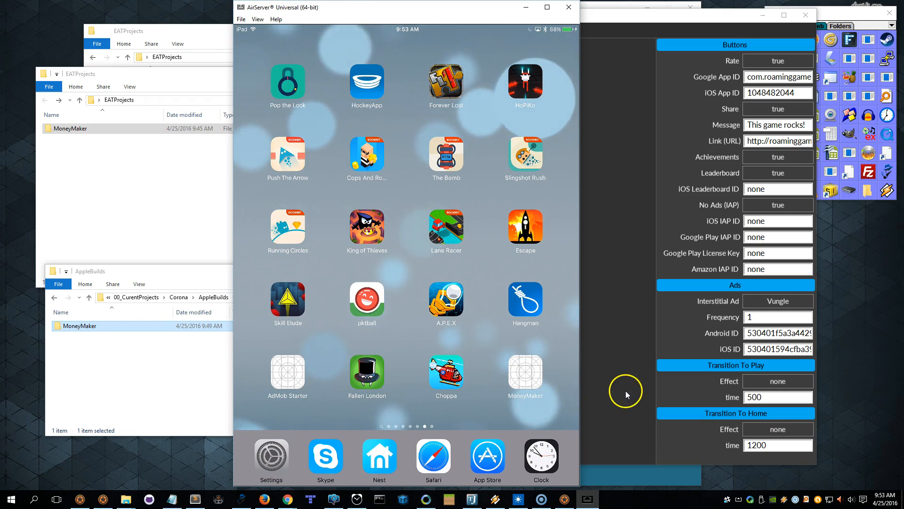
click(660, 22)
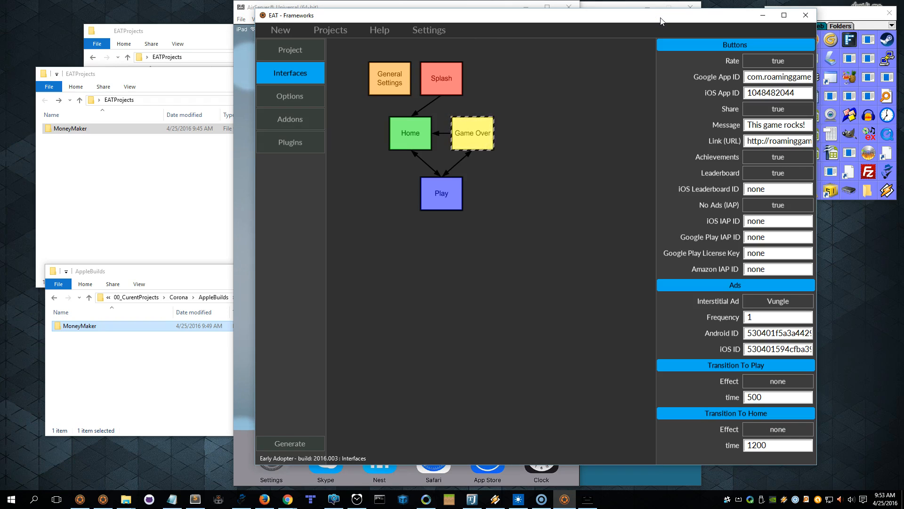
click(672, 19)
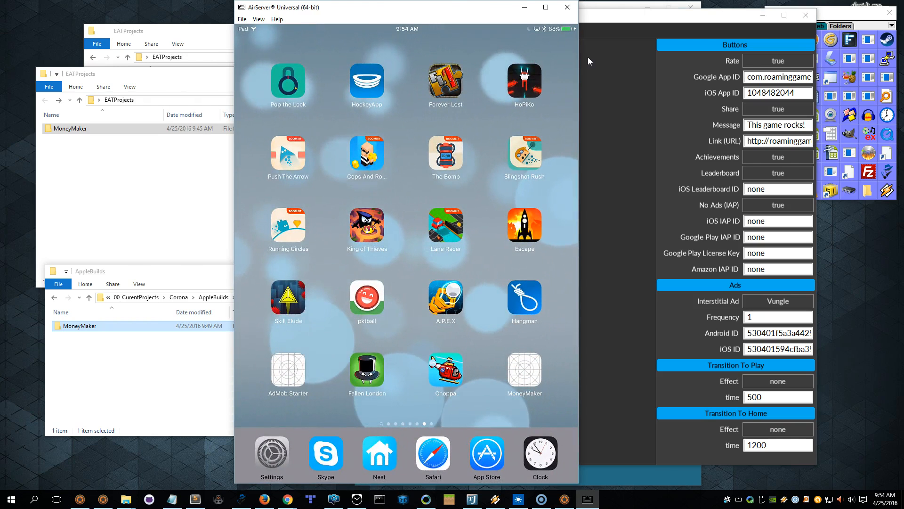
click(534, 71)
click(627, 117)
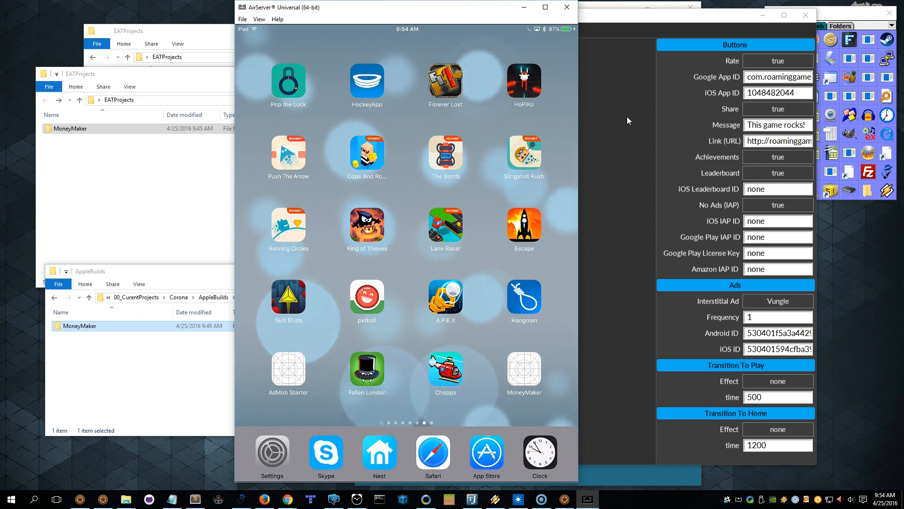
Step: Review the Splash interface's launch ad settings against the ad mirrored in AirServer, and set Allow Tap To Skip to false
click(632, 84)
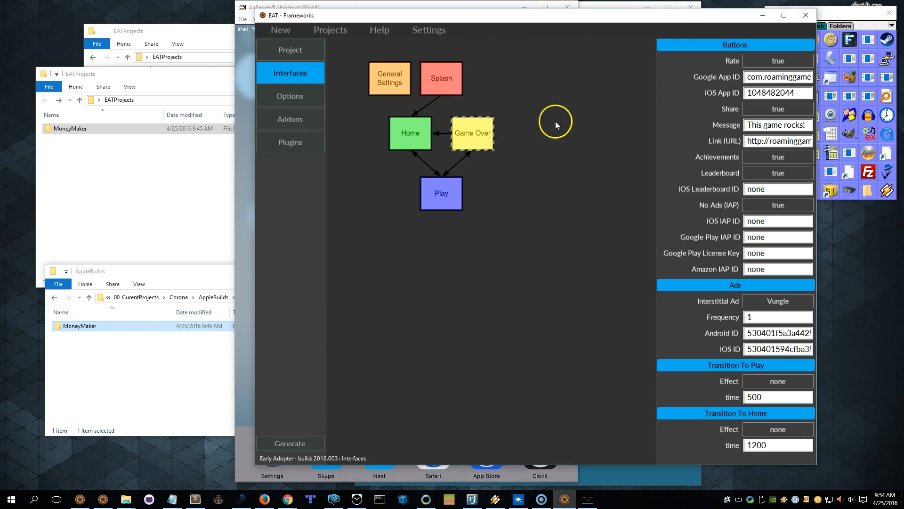
click(451, 72)
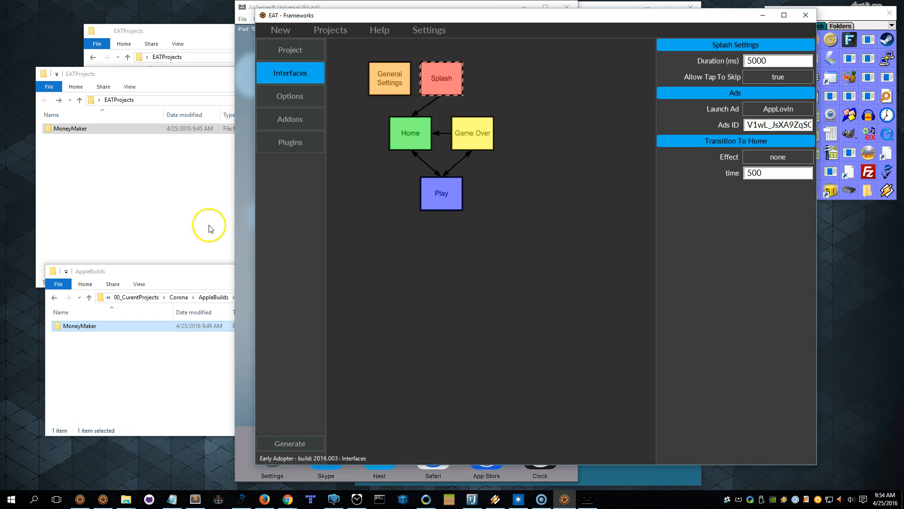
click(243, 228)
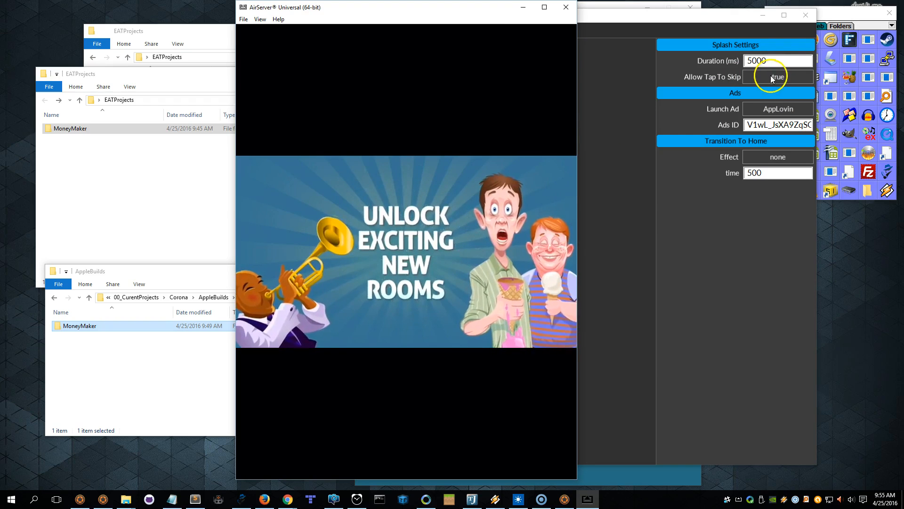
click(770, 76)
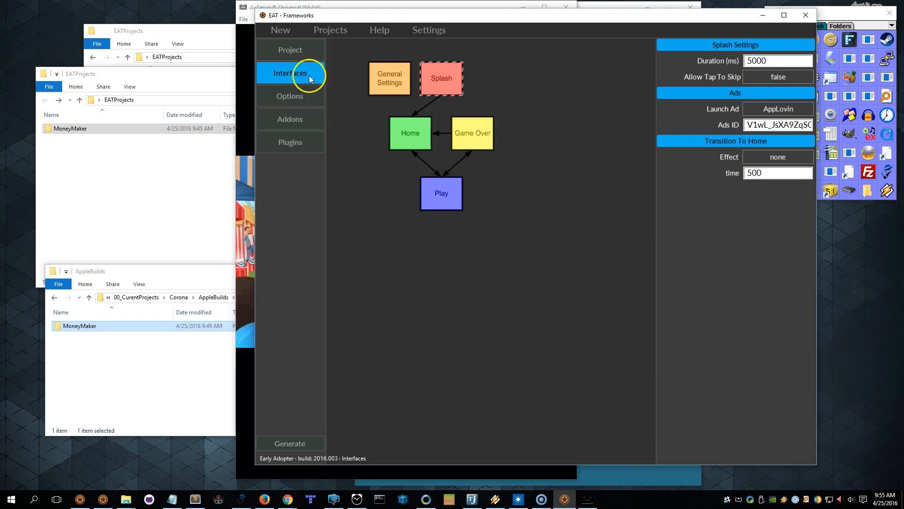
Step: Switch to AirServer and examine MoneyMaker's Home screen buttons and AdMob banner on the mirrored iPad
click(298, 6)
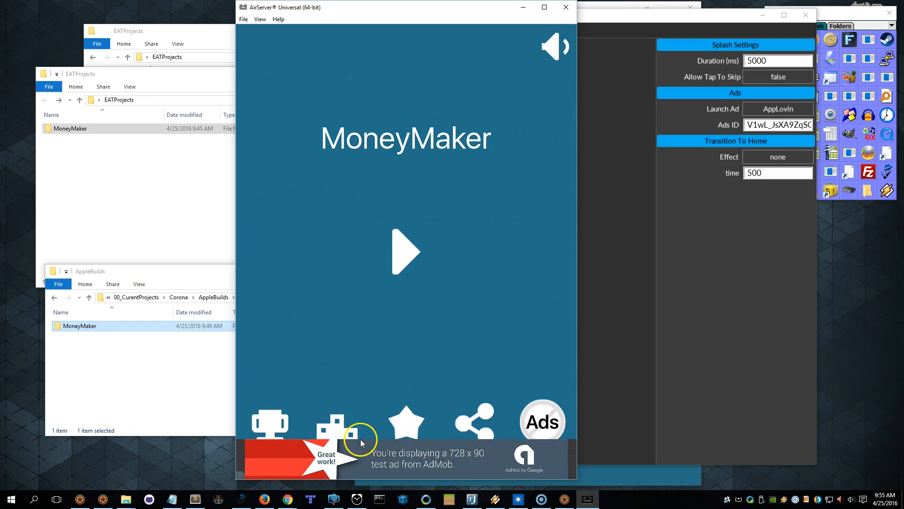
click(413, 428)
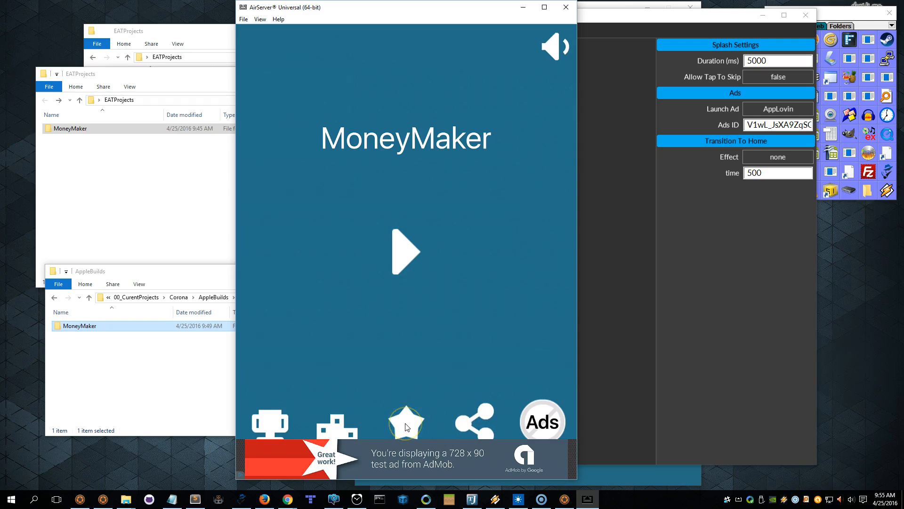